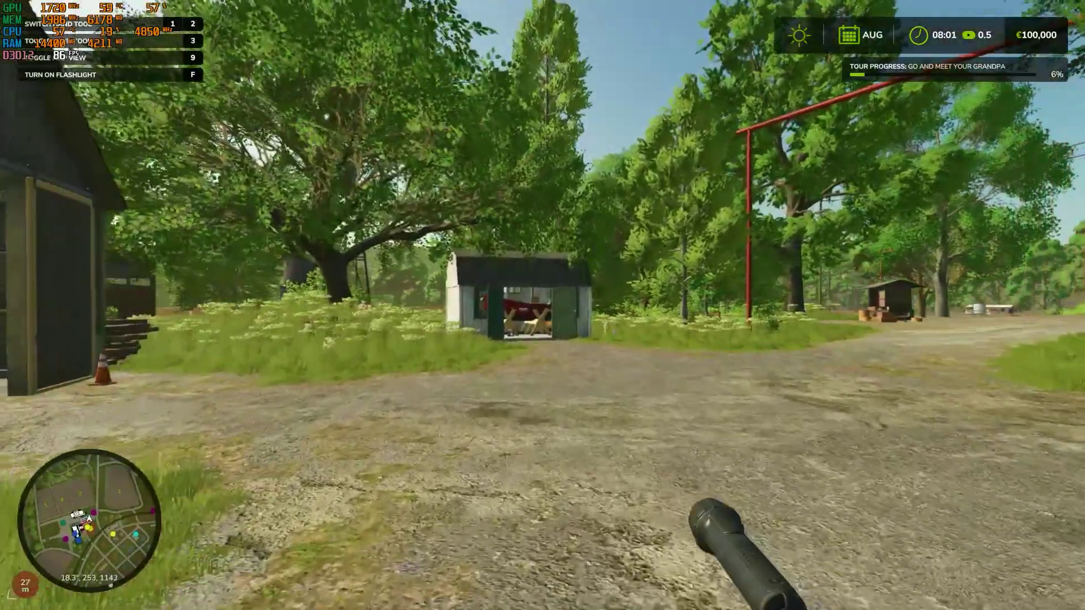
key(w)
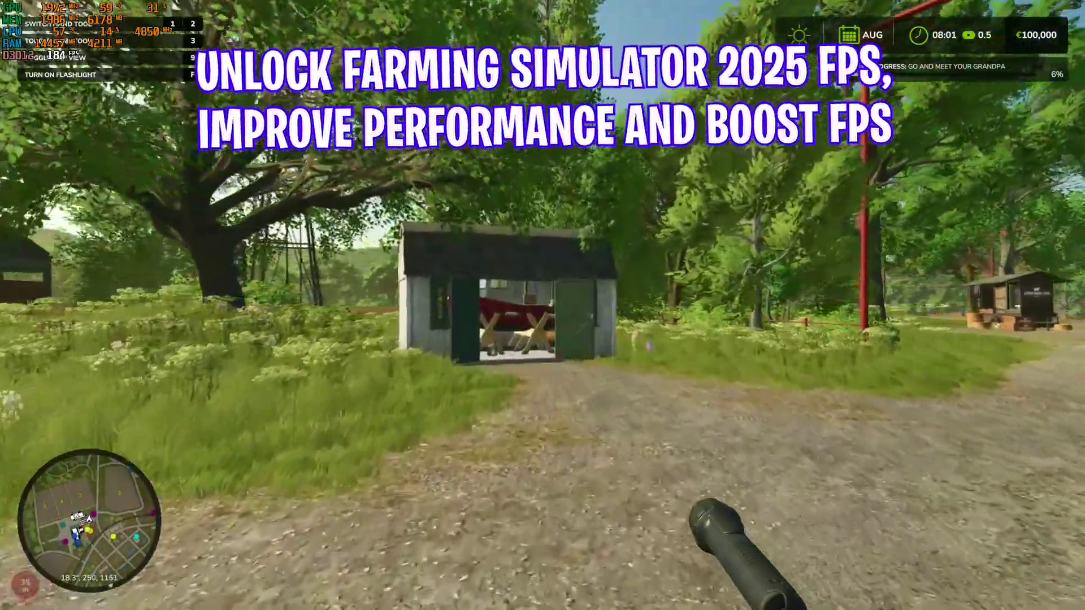
key(w)
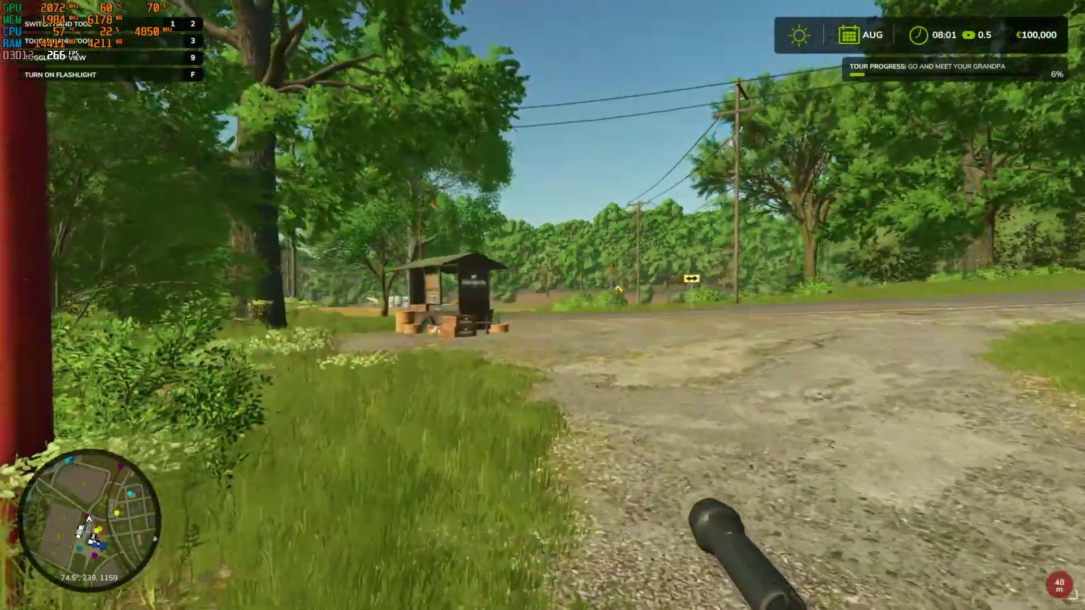
key(w)
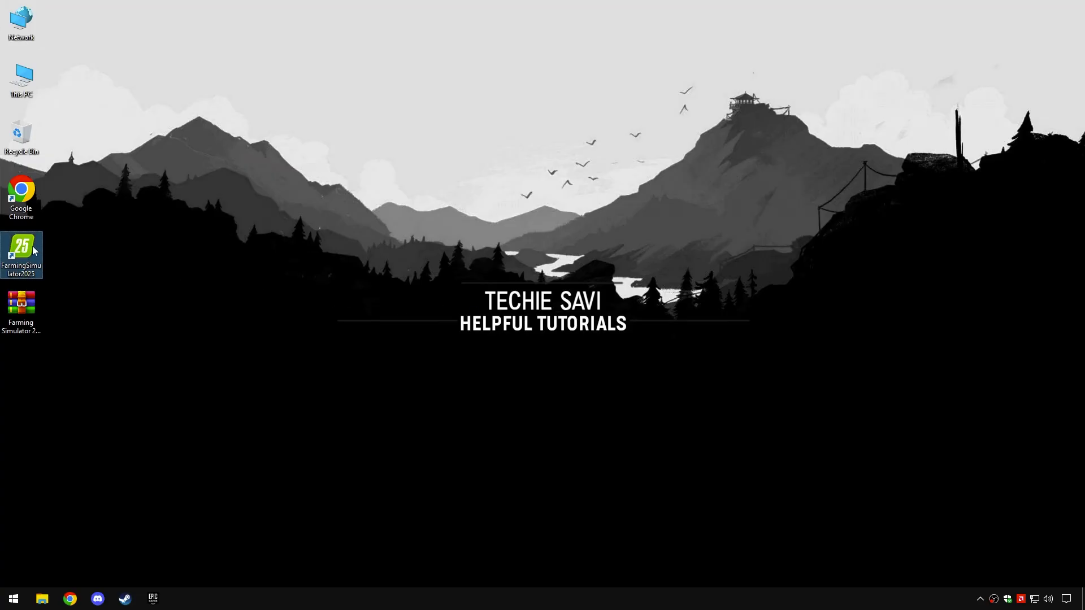
- Open the properties of FarmingSimulator2025Game in the Farming Simulator 25 x64 folder and disable fullscreen optimizations in its compatibility settings
right_click(40, 259)
click(53, 265)
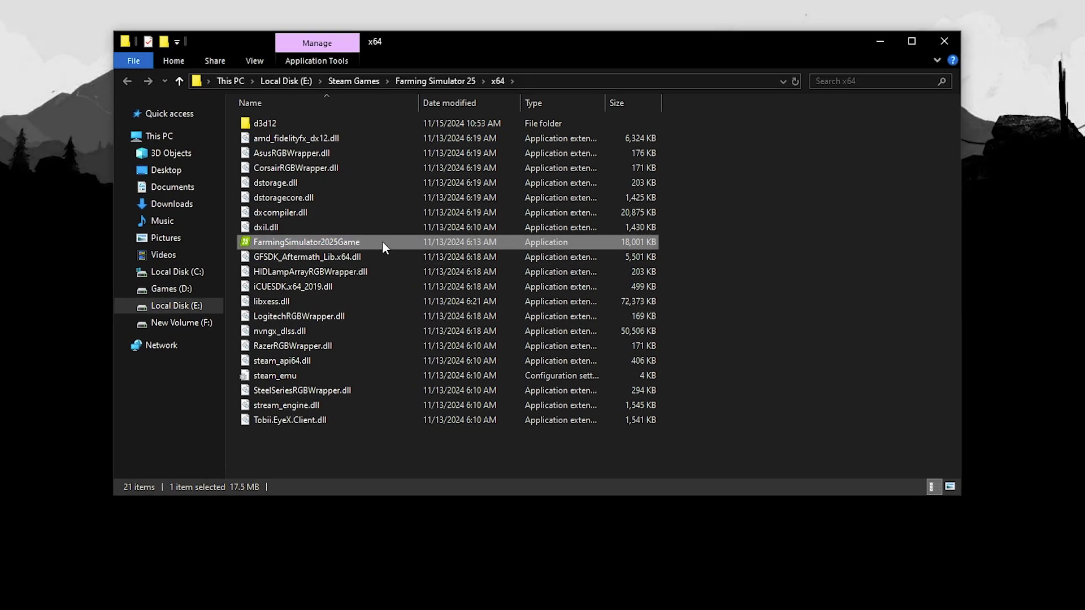
right_click(316, 243)
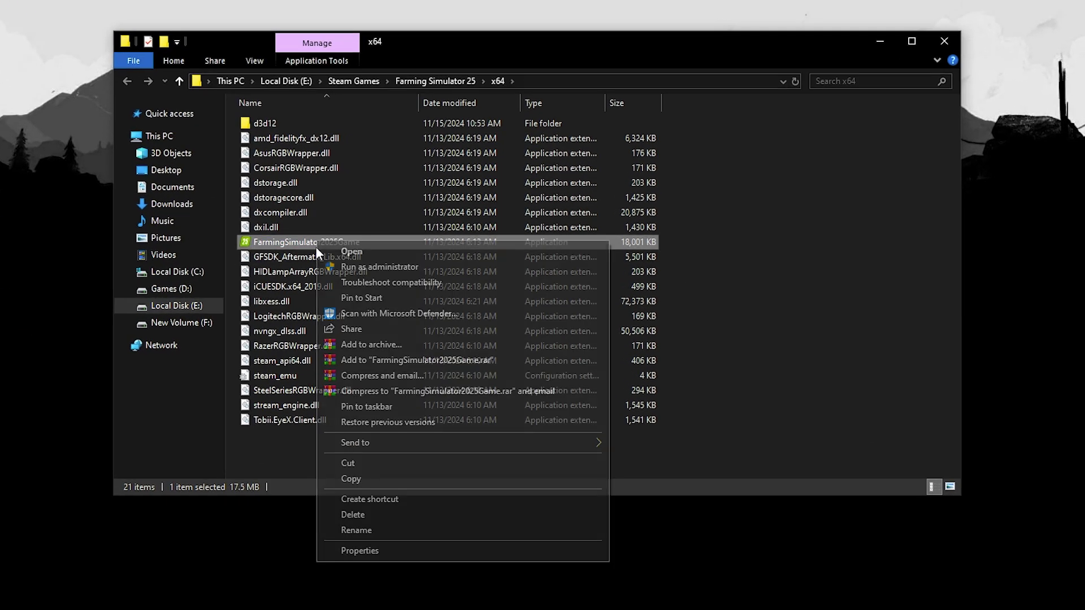
click(342, 552)
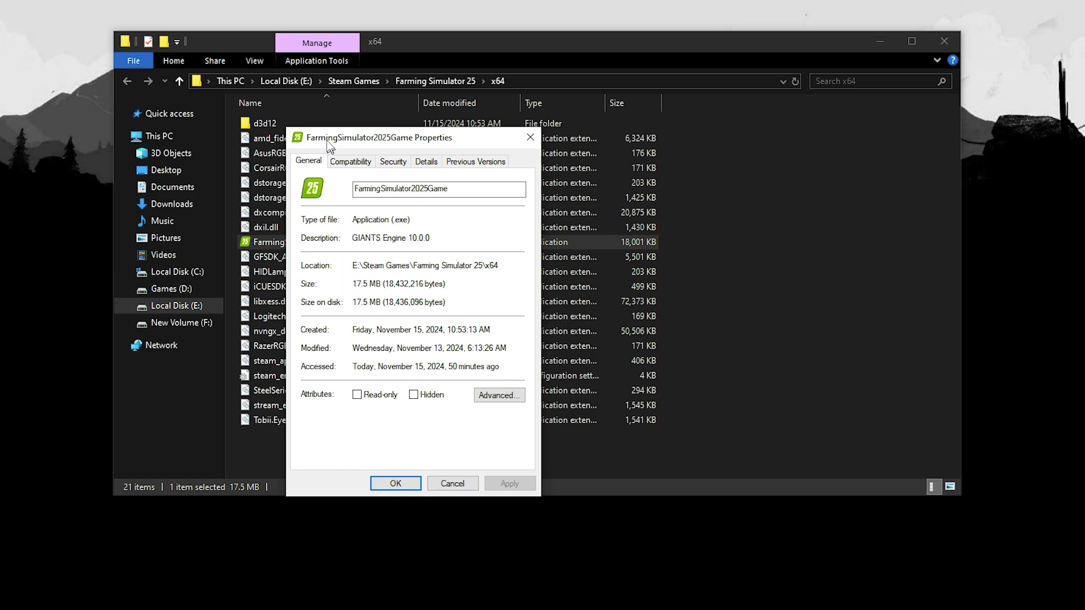
click(339, 146)
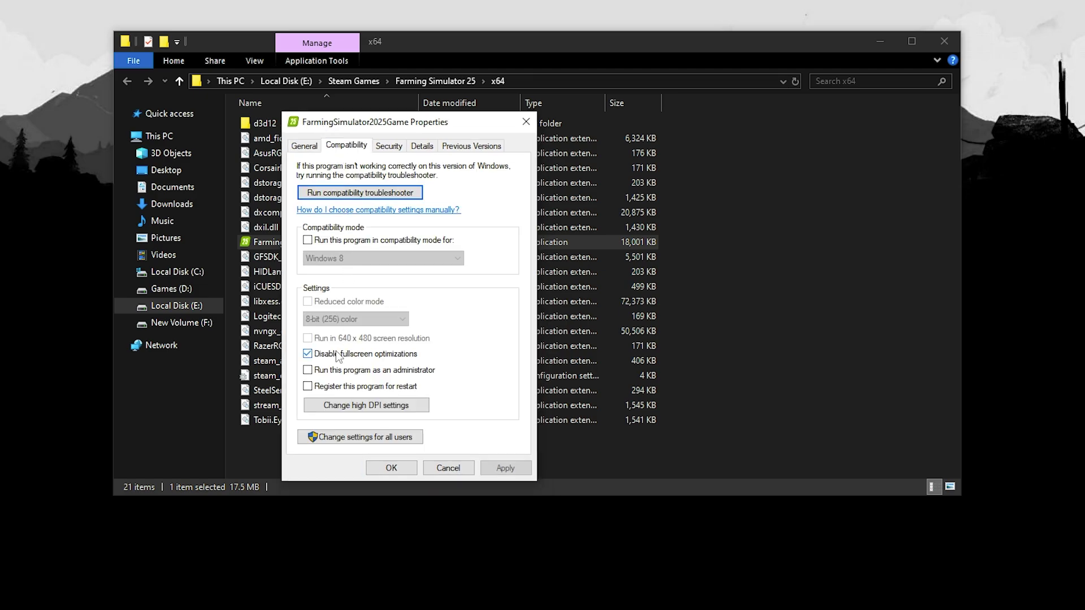
- Override the game's high DPI scaling behavior with scaling performed by Application, apply the properties and close the folder
click(338, 399)
drag(402, 195, 599, 192)
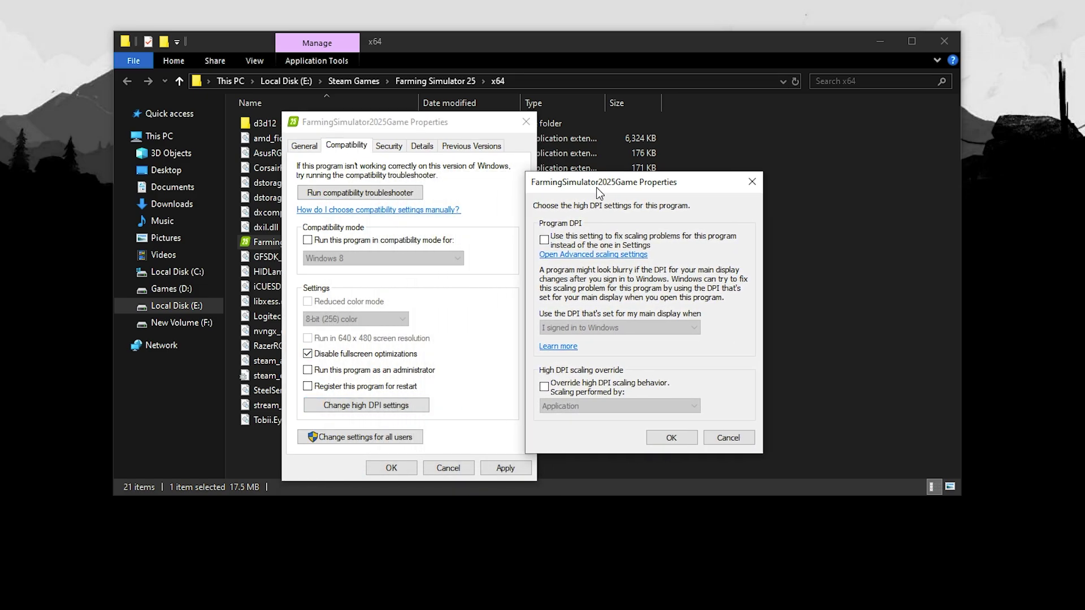
click(557, 386)
click(599, 406)
click(599, 405)
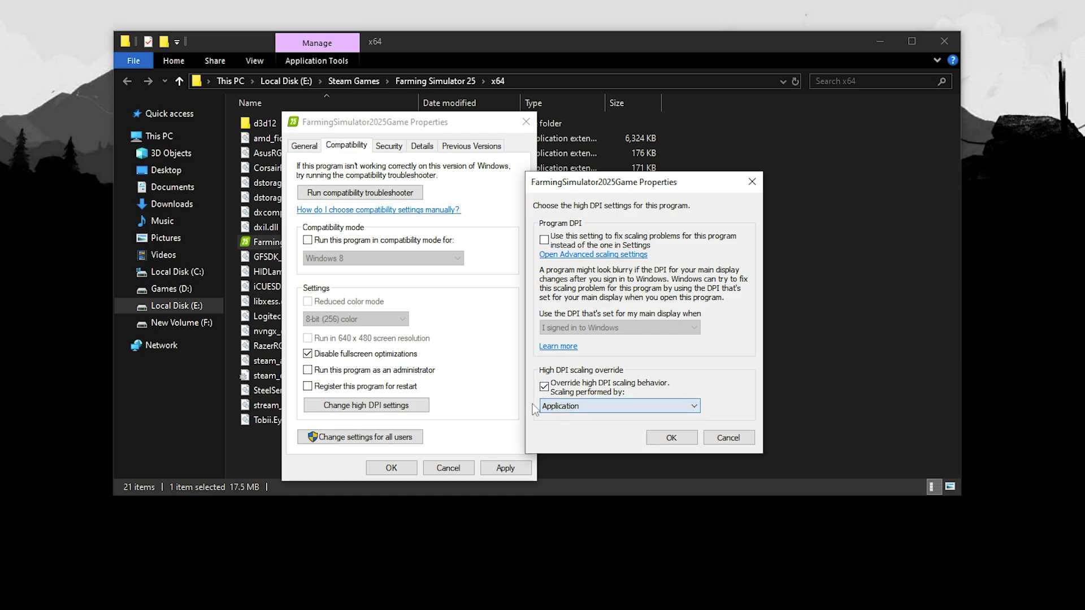
click(670, 439)
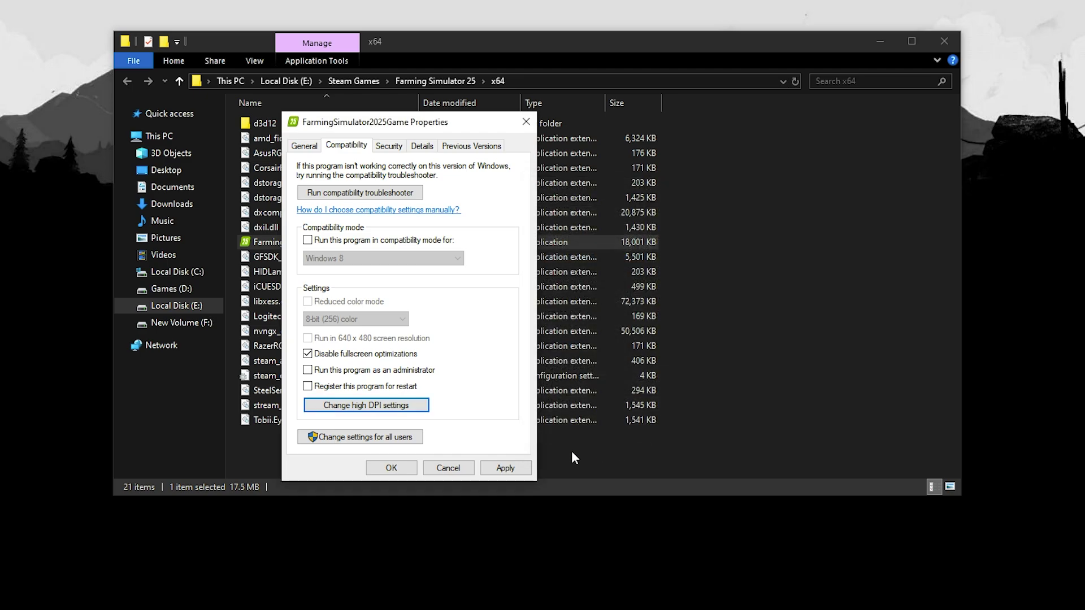
click(505, 468)
click(403, 465)
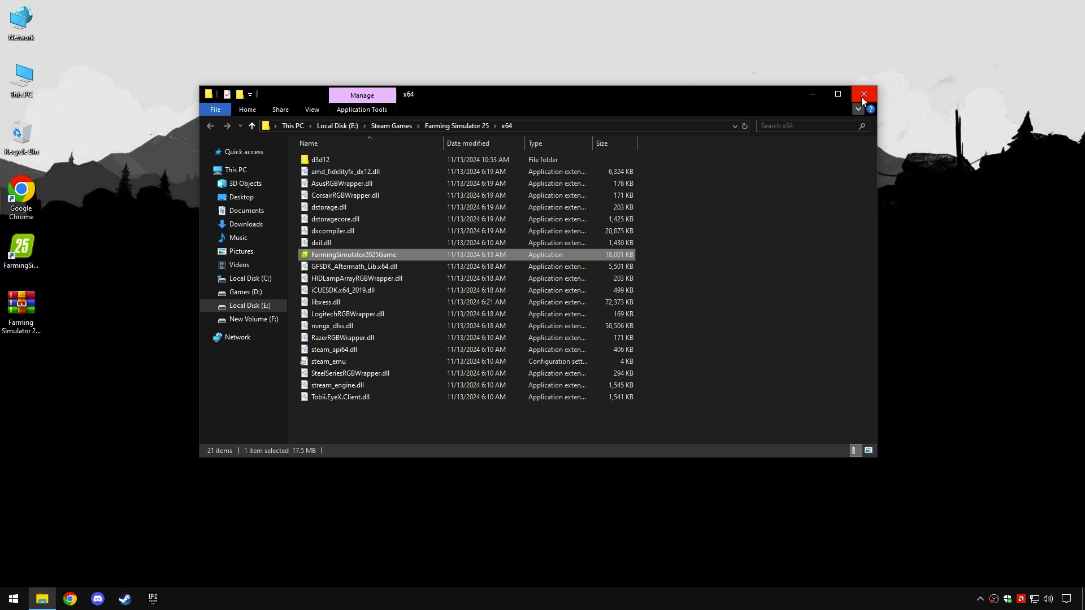
click(862, 96)
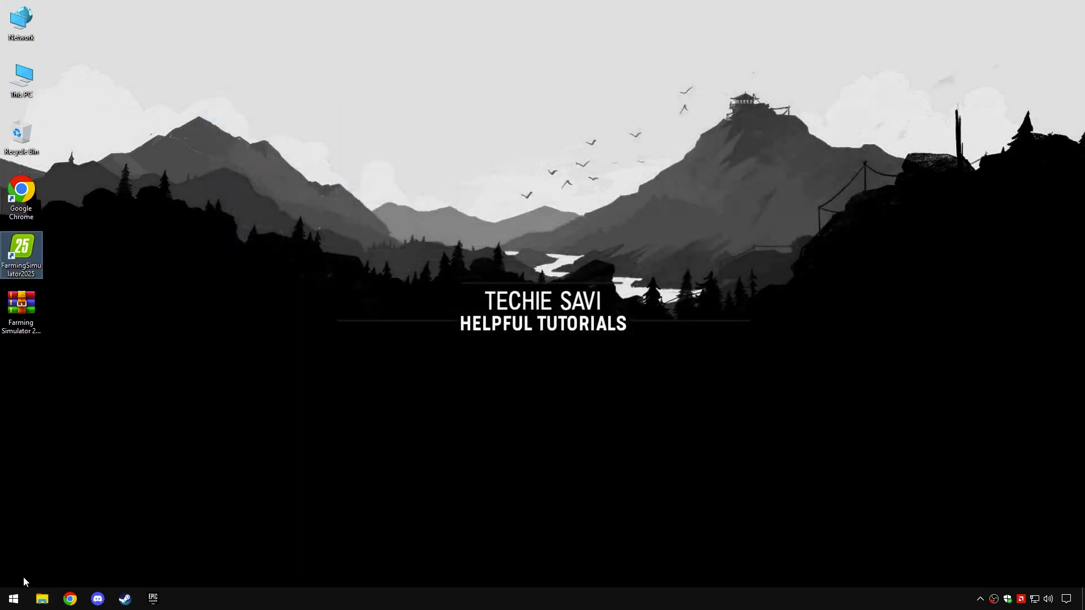
- Search Windows for "Game Mode settings" and open that settings page
click(11, 598)
text(Game M)
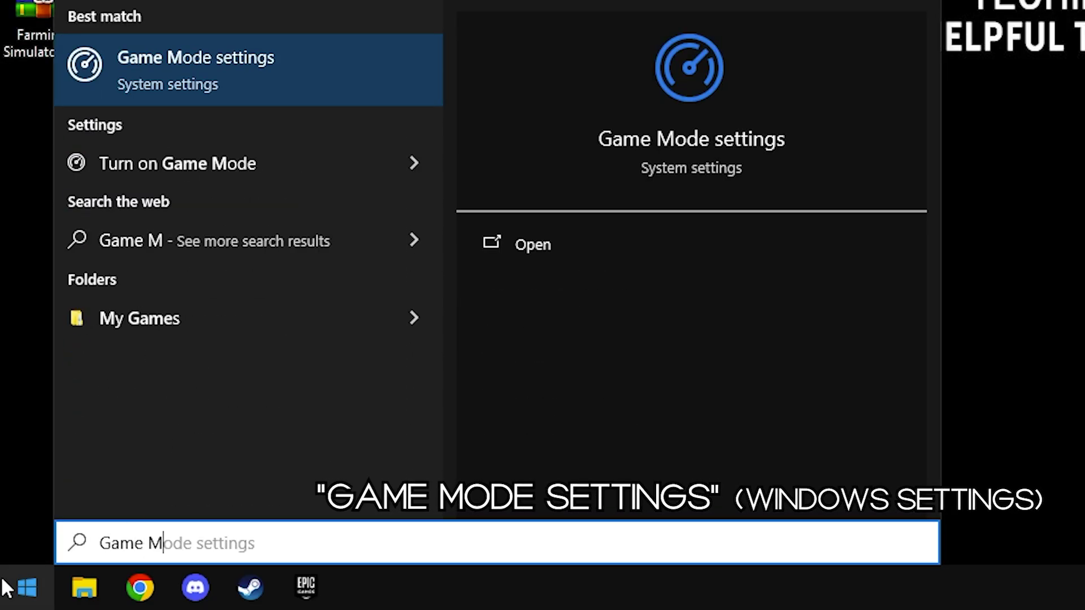
text(ode settings)
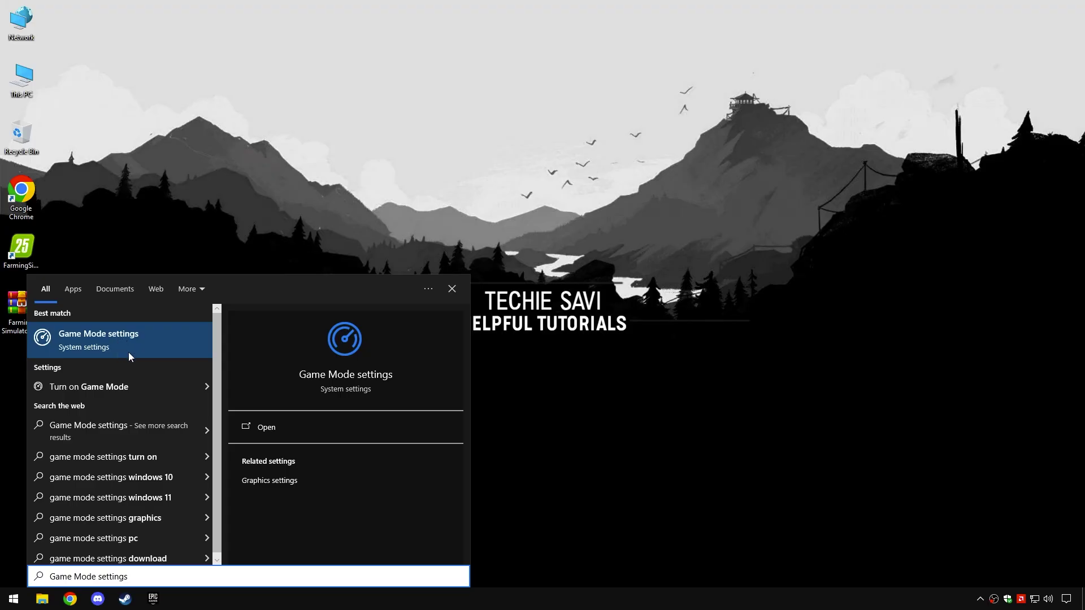
click(277, 425)
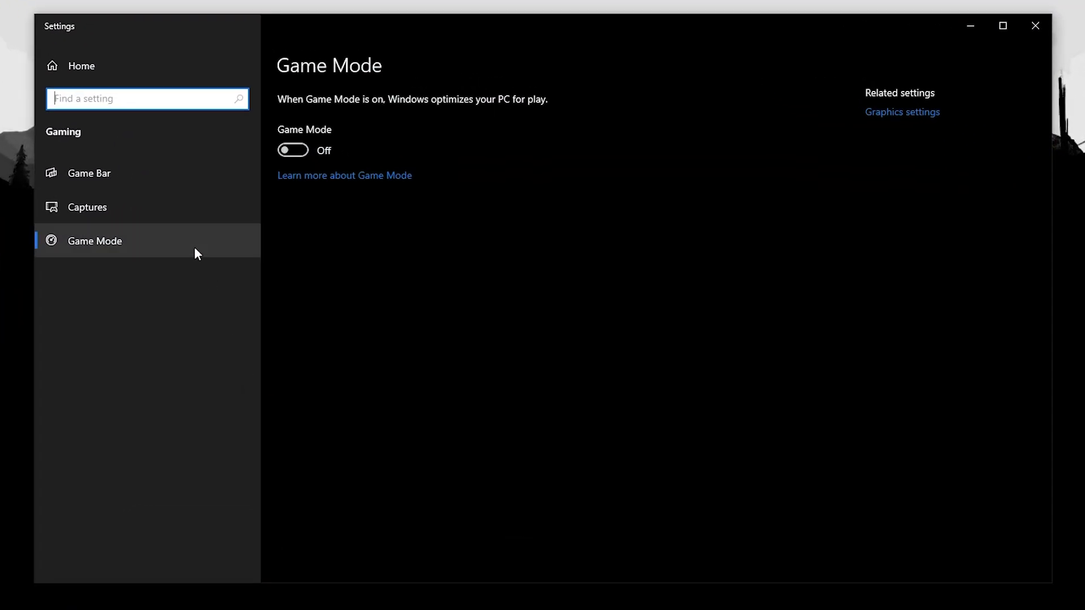
- Turn off Game Bar and turn on Game Mode in the Windows gaming settings
click(90, 169)
click(306, 178)
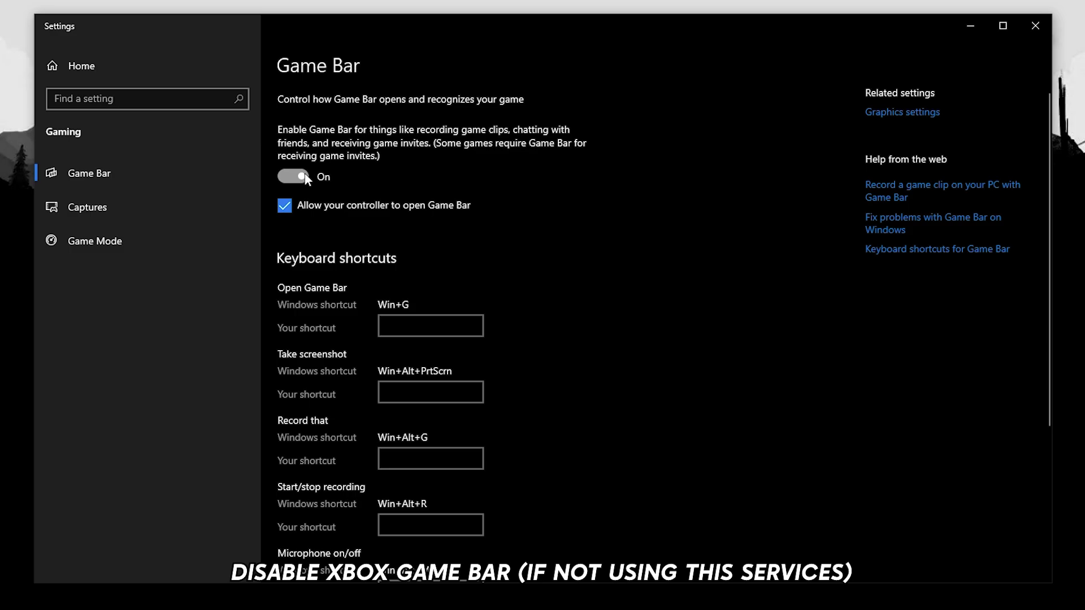
click(134, 238)
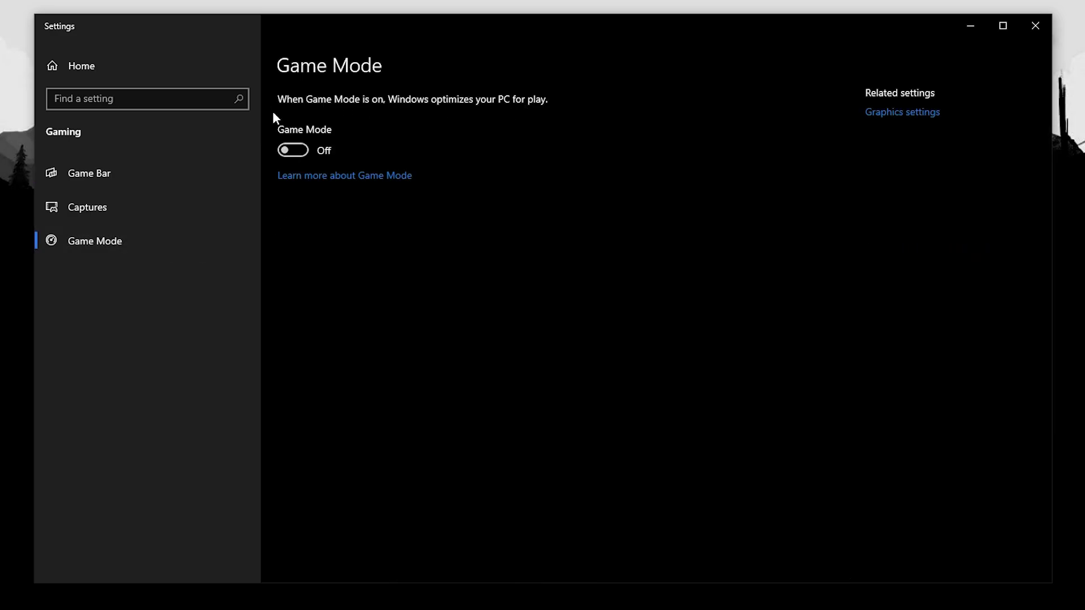
click(300, 150)
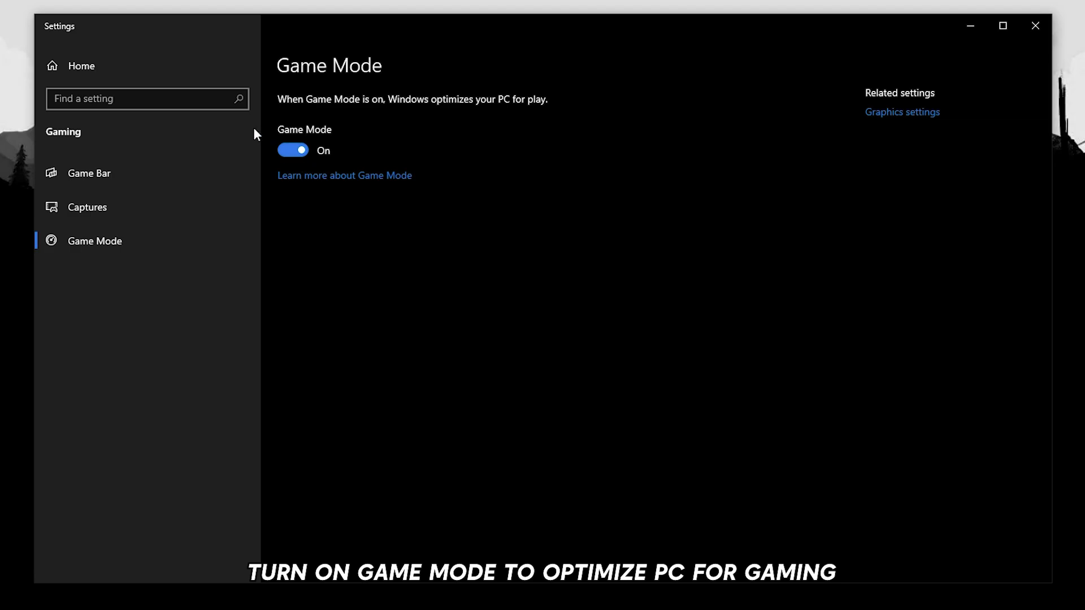
- Open the Graphics settings page from the system's display settings
click(119, 73)
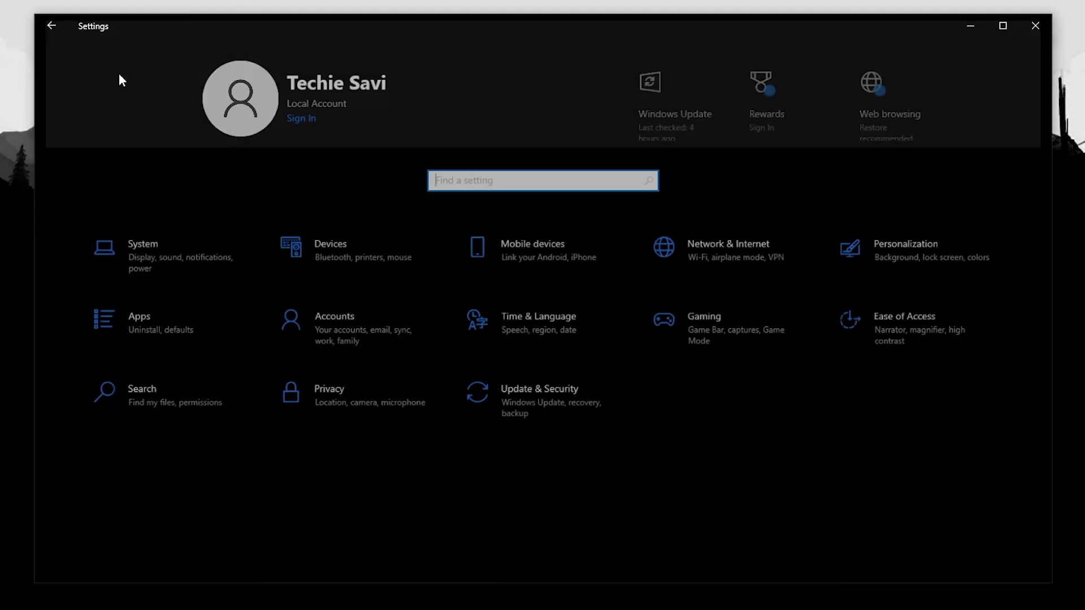
click(144, 259)
scroll(154, 395, down, 3)
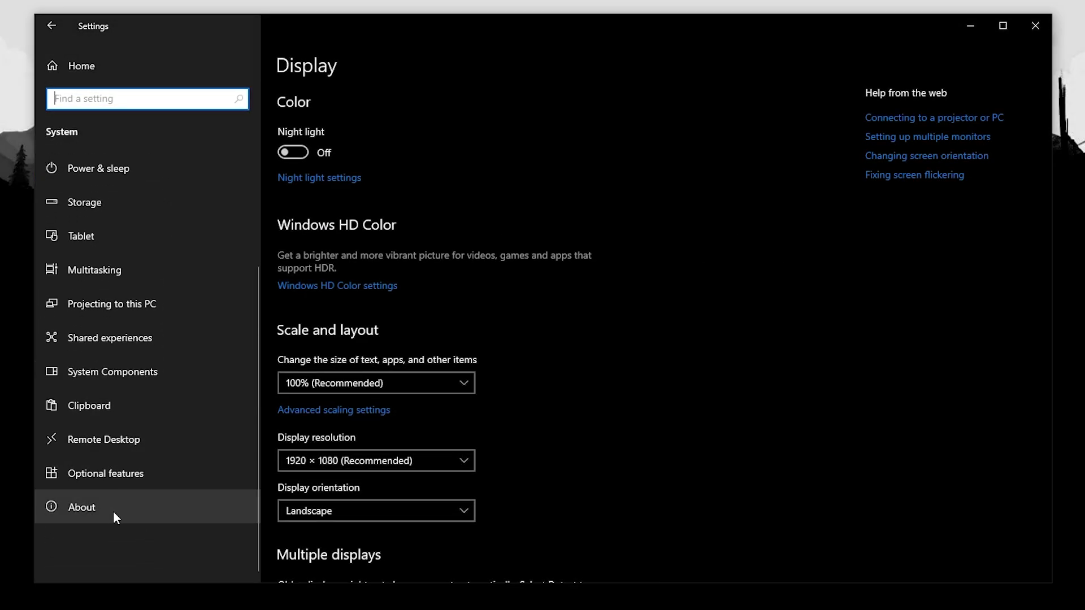
scroll(311, 516, down, 3)
click(319, 519)
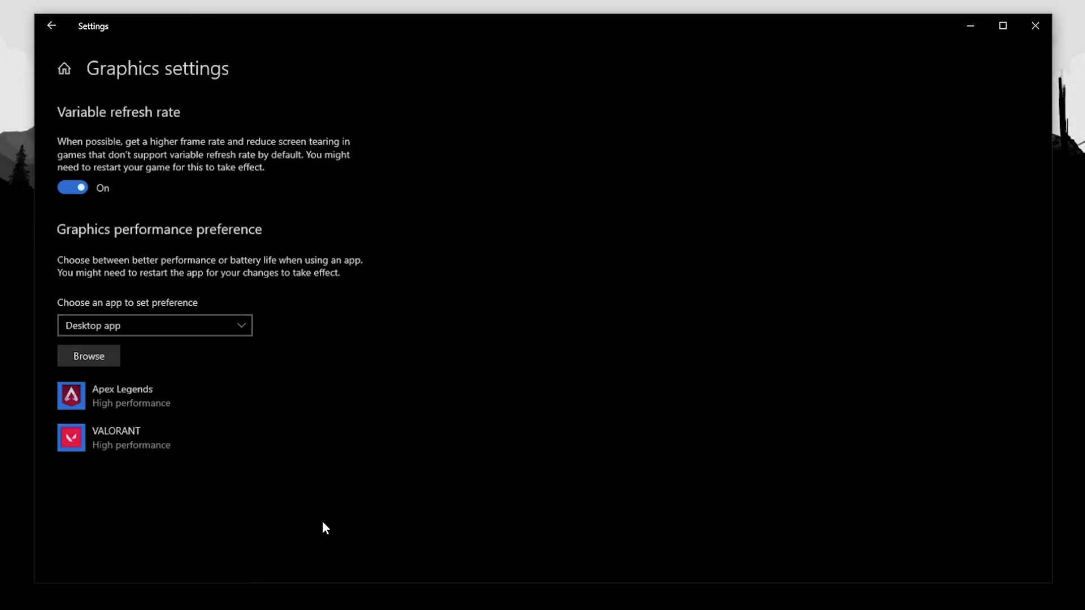
- Add the FarmingSimulator2025 application from E:\Steam Games\Farming Simulator 25 to the graphics performance preference list
click(67, 350)
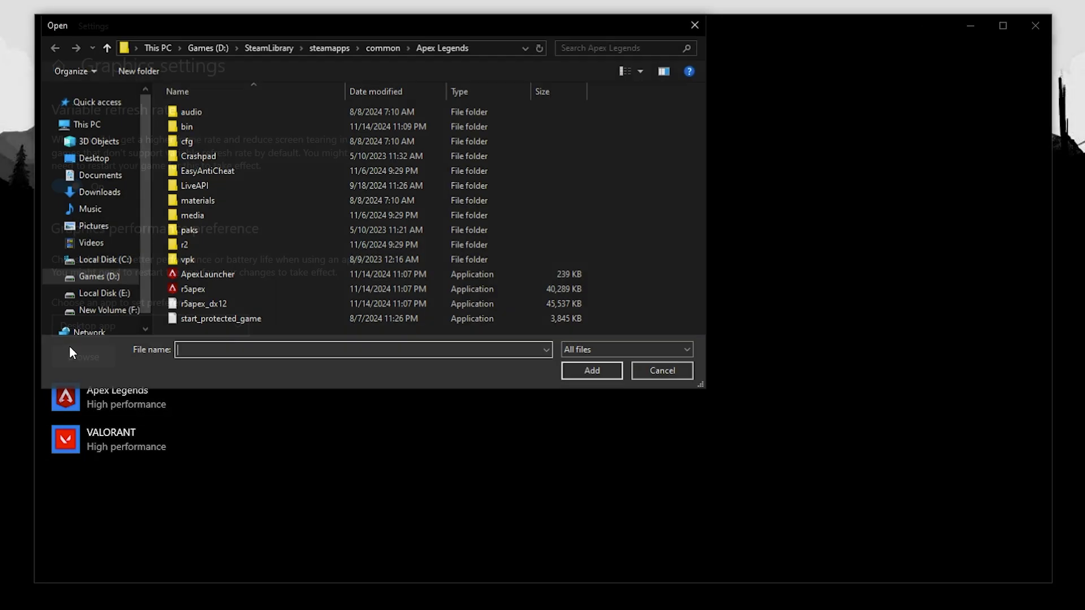
click(113, 294)
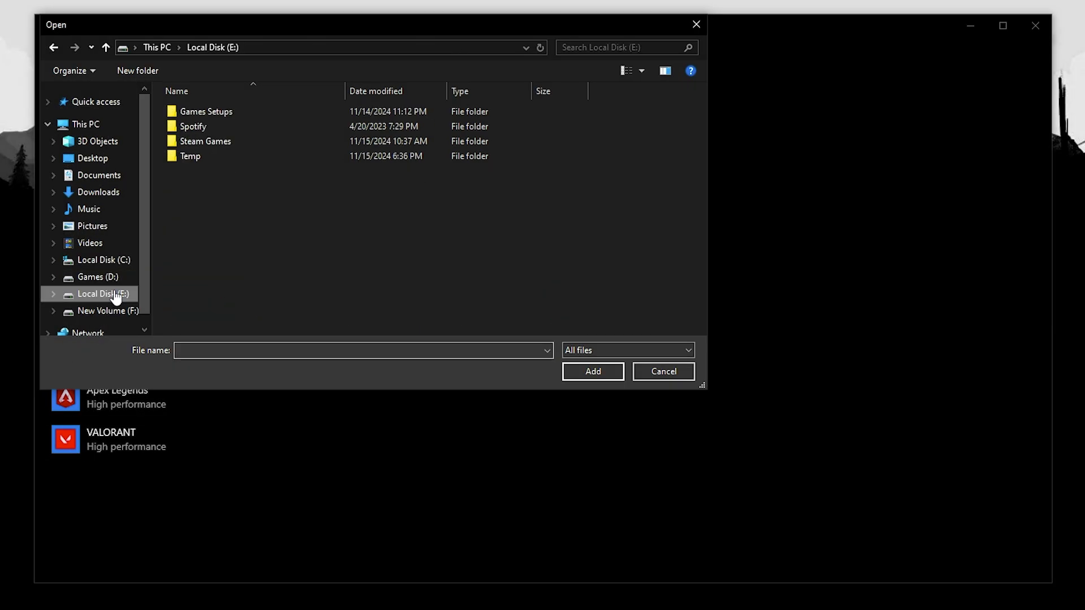
double_click(218, 142)
double_click(218, 245)
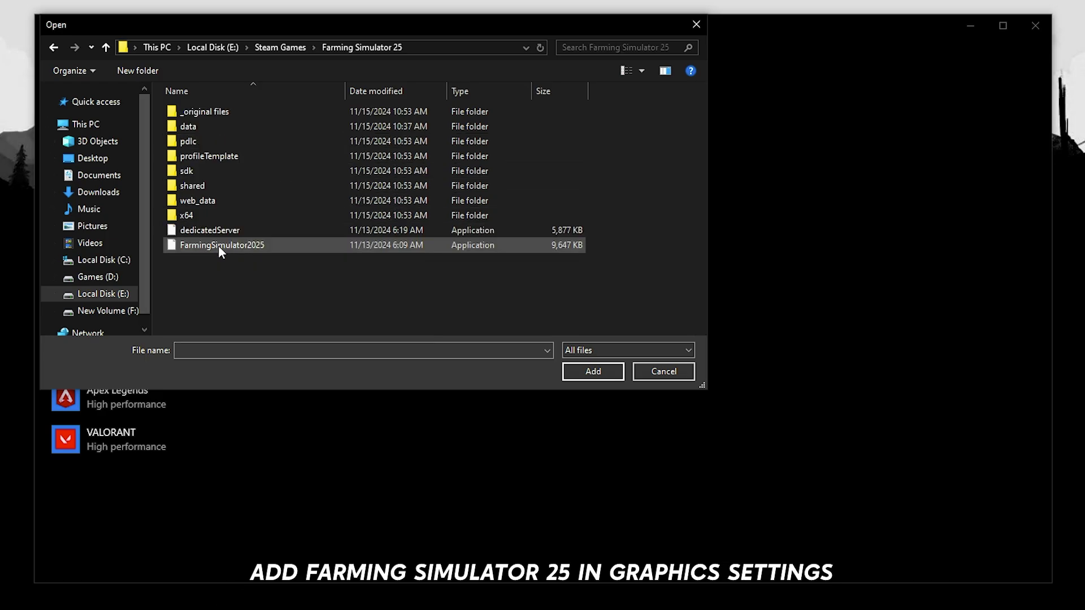
click(204, 245)
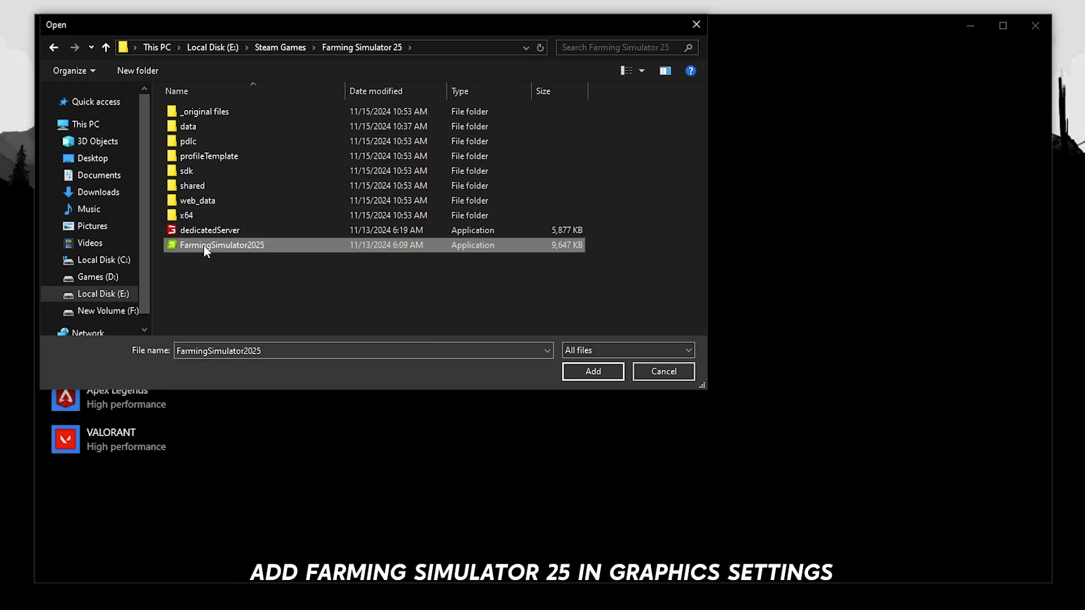
click(591, 372)
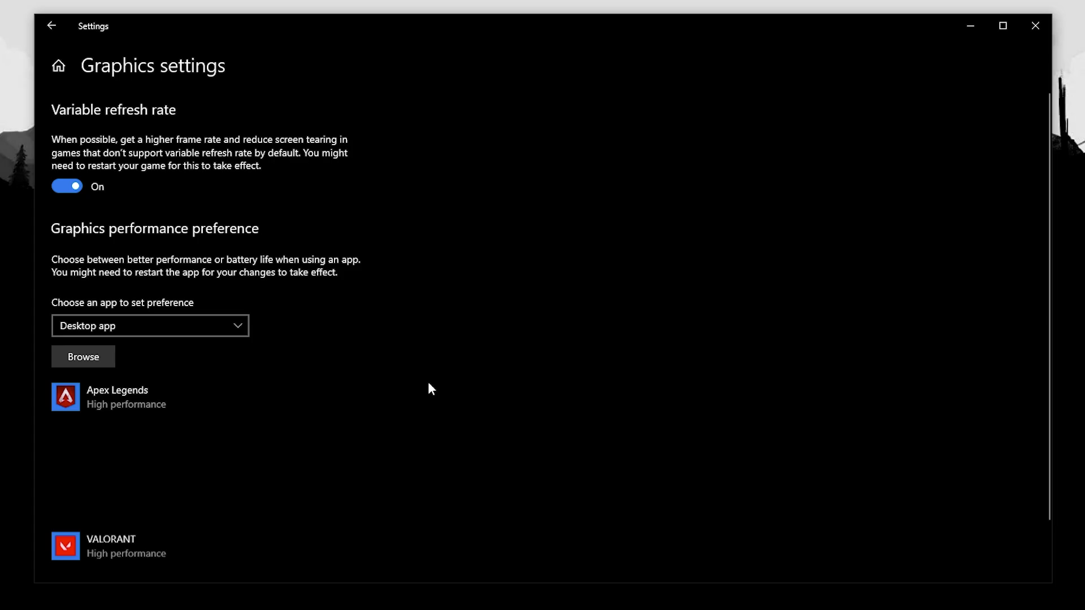
- Set the graphics preference of the GIANTS Launcher entry to High performance and save it
click(321, 393)
click(254, 449)
click(423, 331)
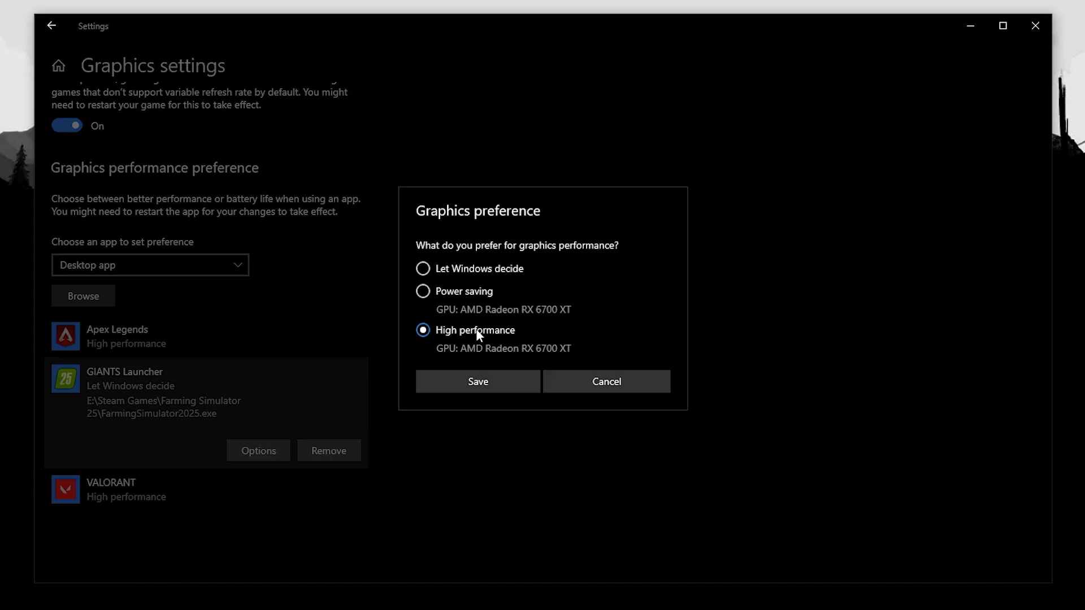
click(473, 382)
- Review the Windows search settings, covering permissions, search history and indexer performance
click(58, 65)
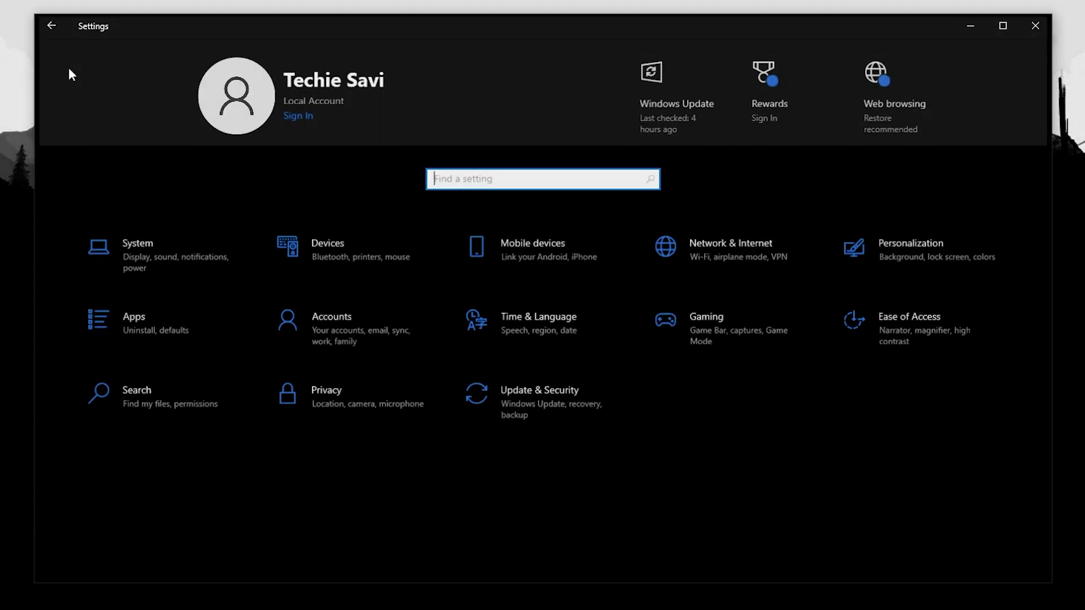
click(143, 396)
scroll(336, 354, down, 3)
scroll(337, 354, down, 2)
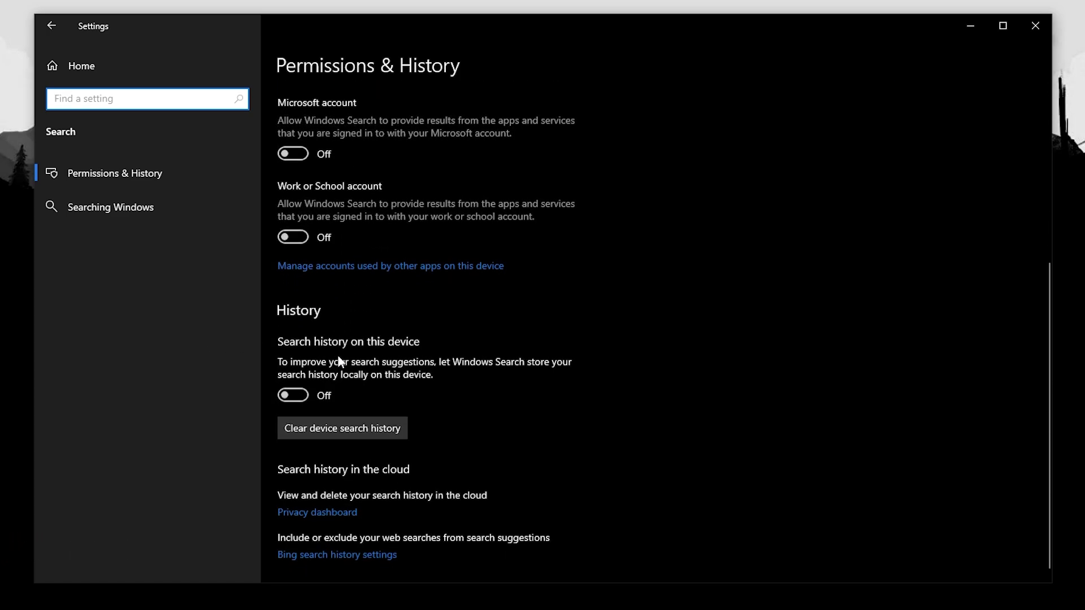
click(146, 207)
scroll(305, 293, down, 8)
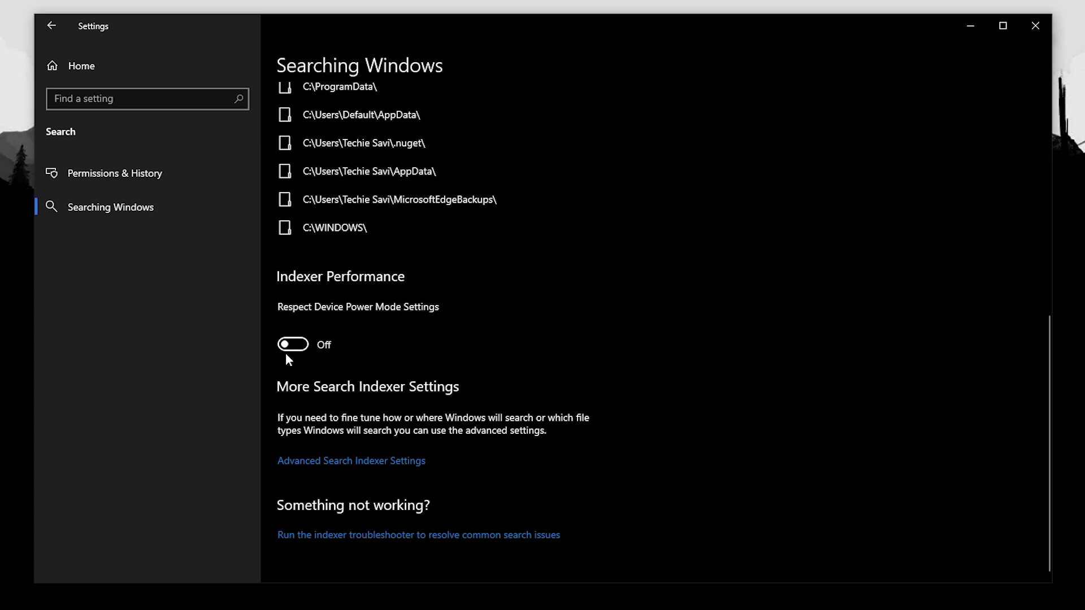
- Turn off letting apps run in the background in the privacy settings
click(109, 77)
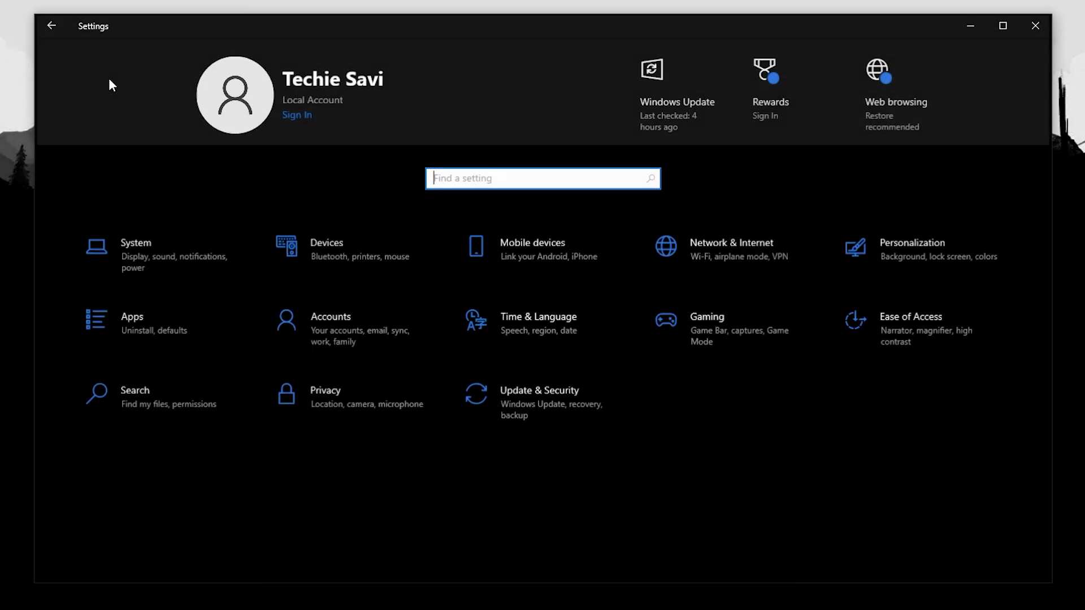
click(315, 390)
drag(256, 271, 257, 491)
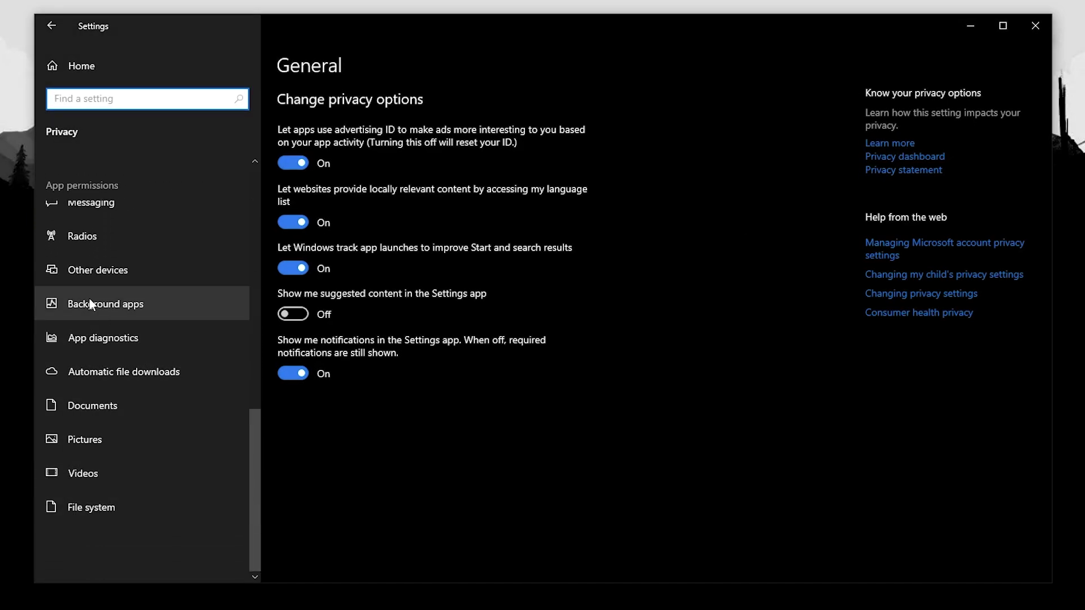
click(106, 302)
scroll(334, 318, down, 3)
scroll(342, 362, down, 2)
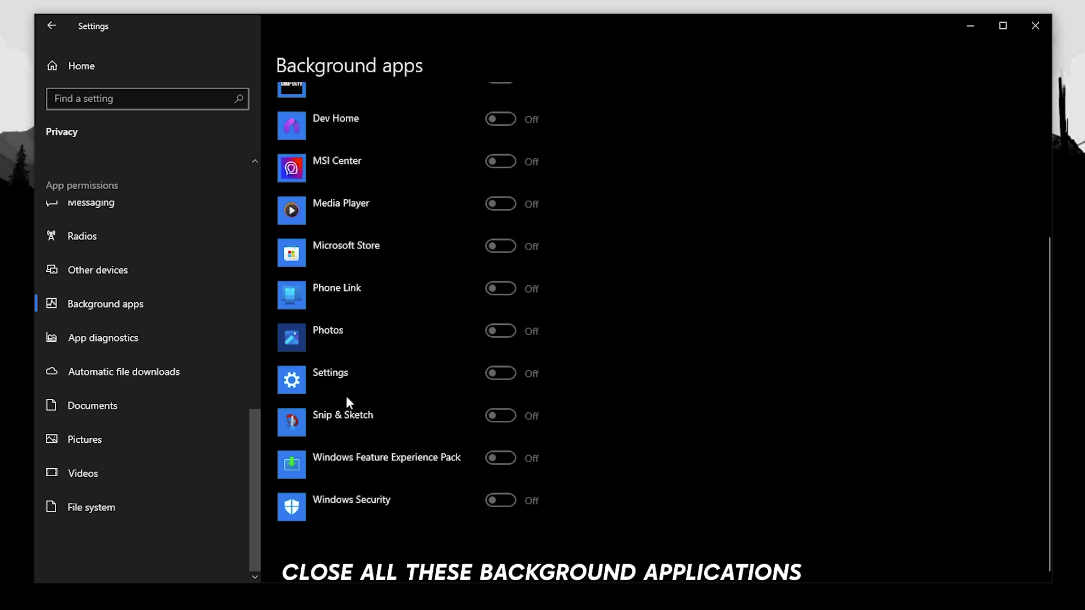
scroll(317, 282, up, 5)
click(294, 150)
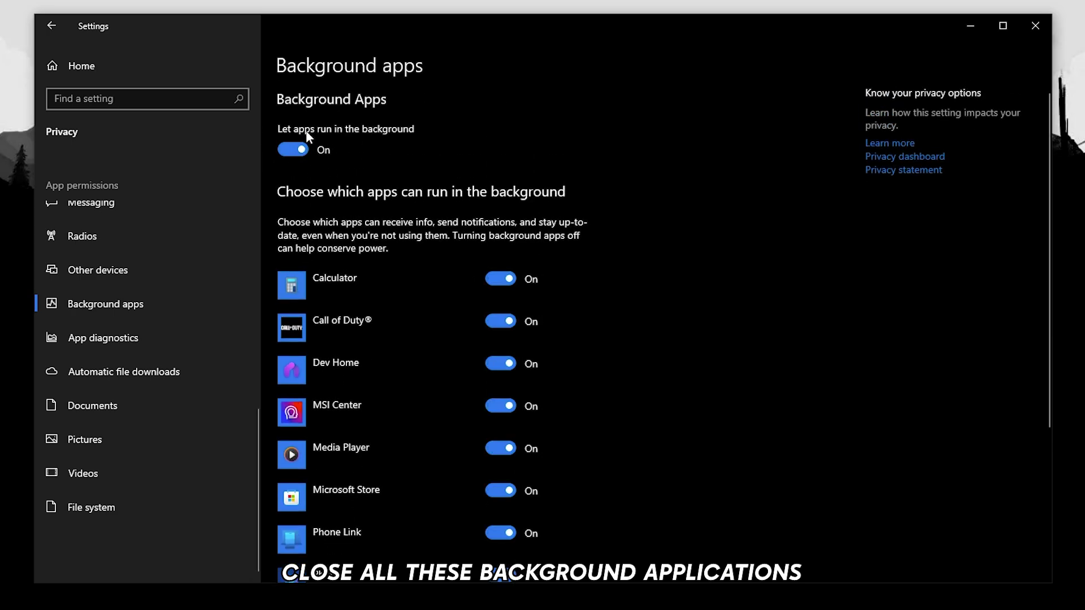
click(284, 150)
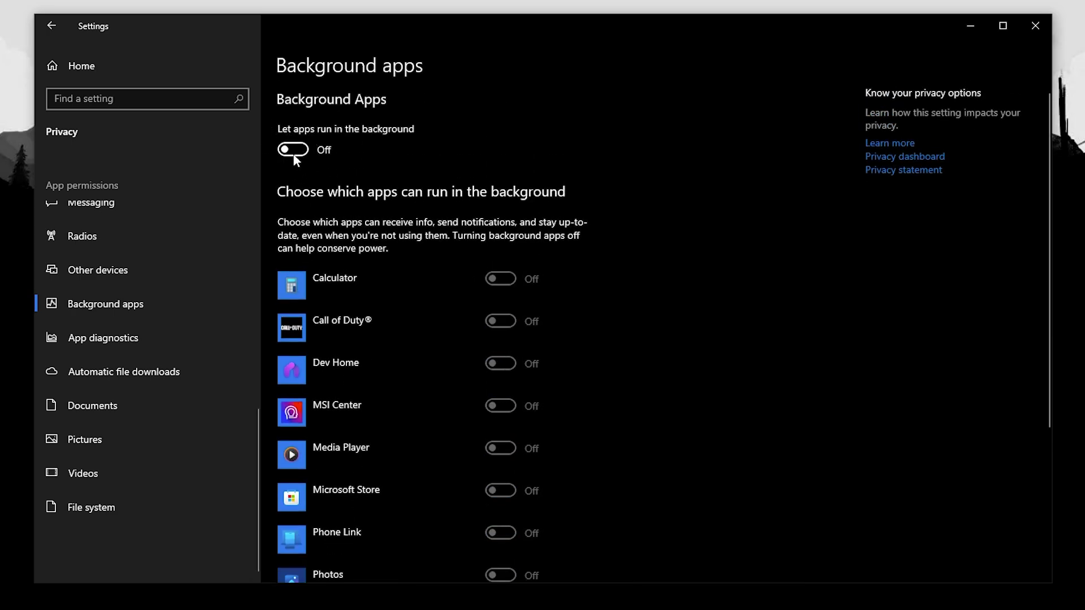
- Close the Settings window and launch System Configuration by running Msconfig
click(127, 73)
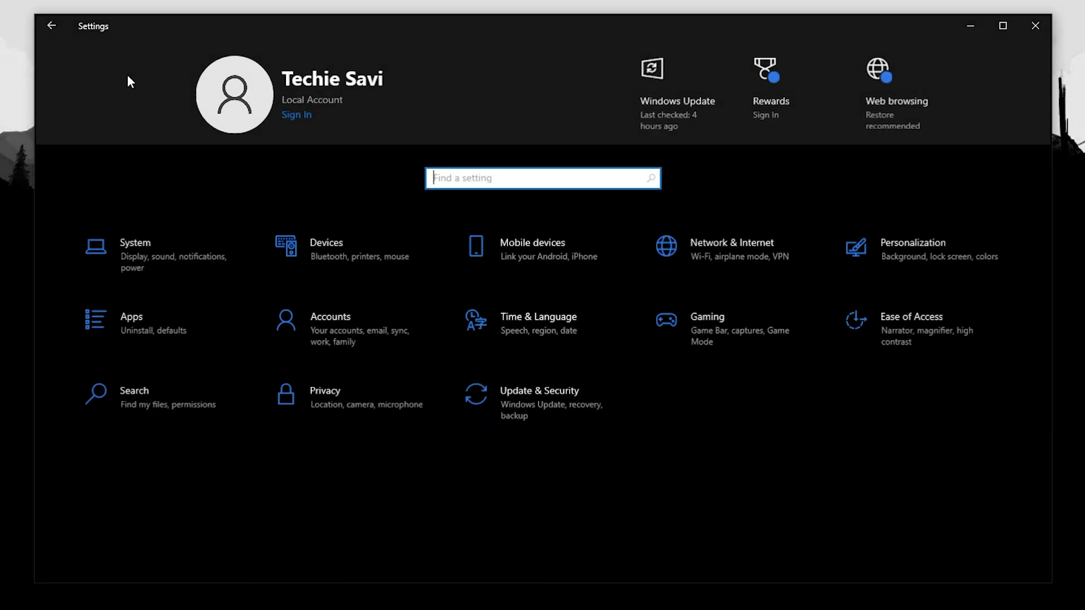
click(1036, 26)
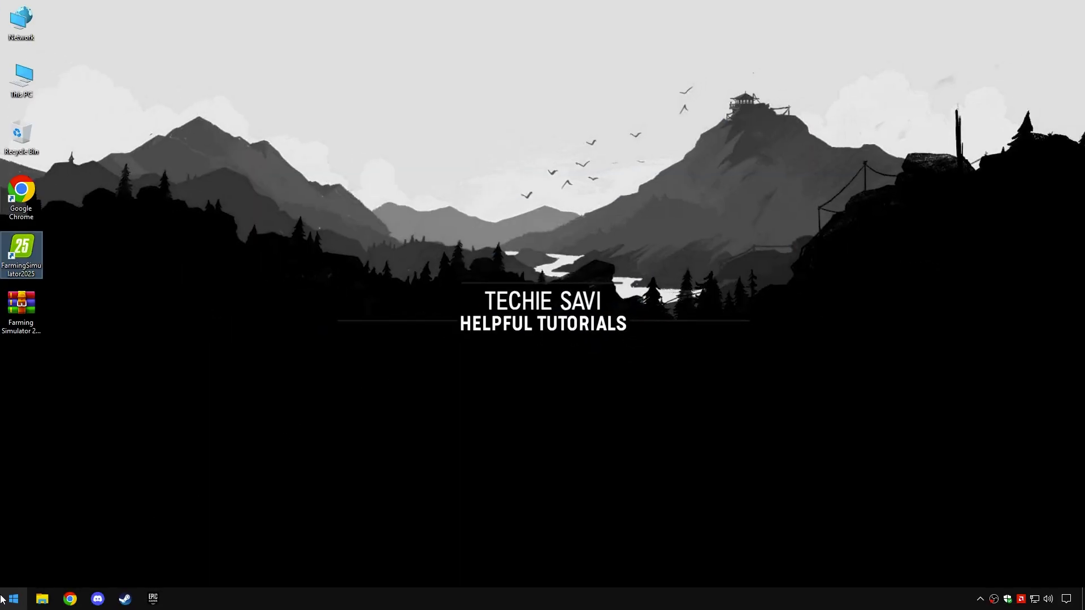
right_click(3, 599)
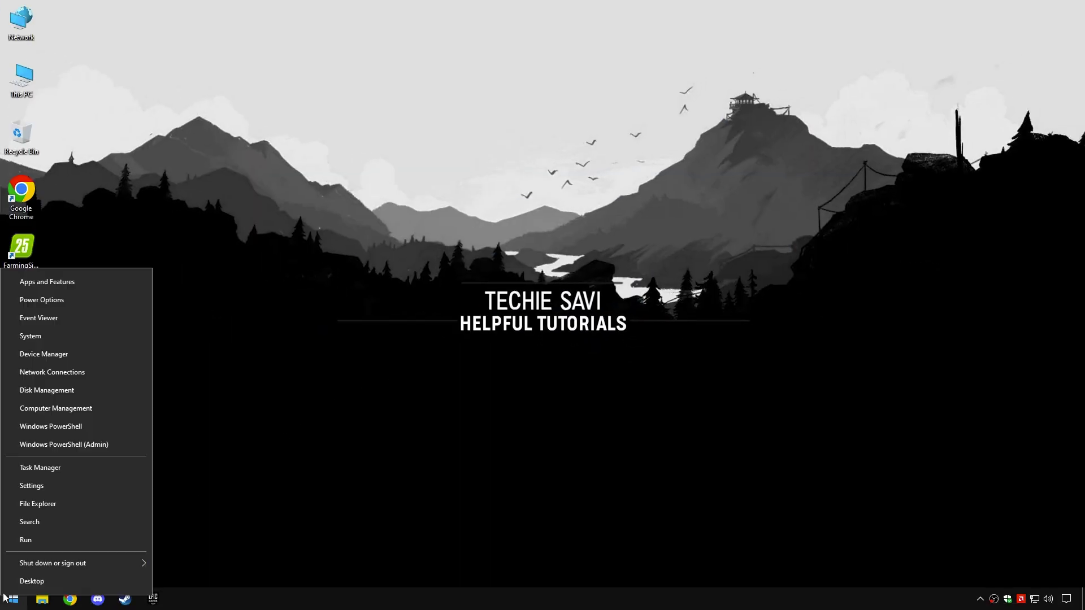
click(22, 543)
text(Msconfi)
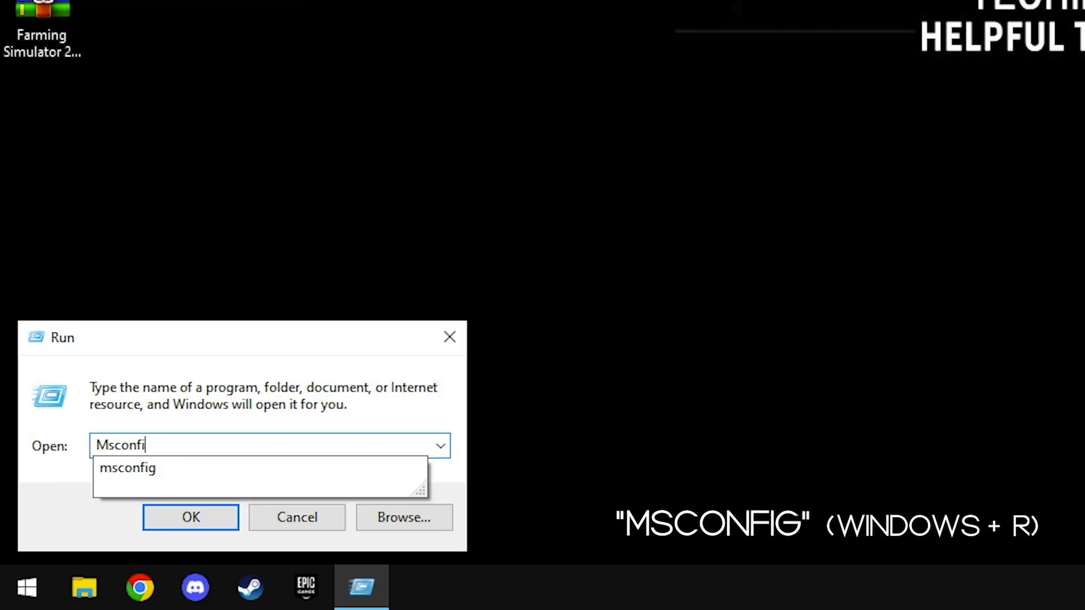
text(g)
drag(154, 446, 95, 446)
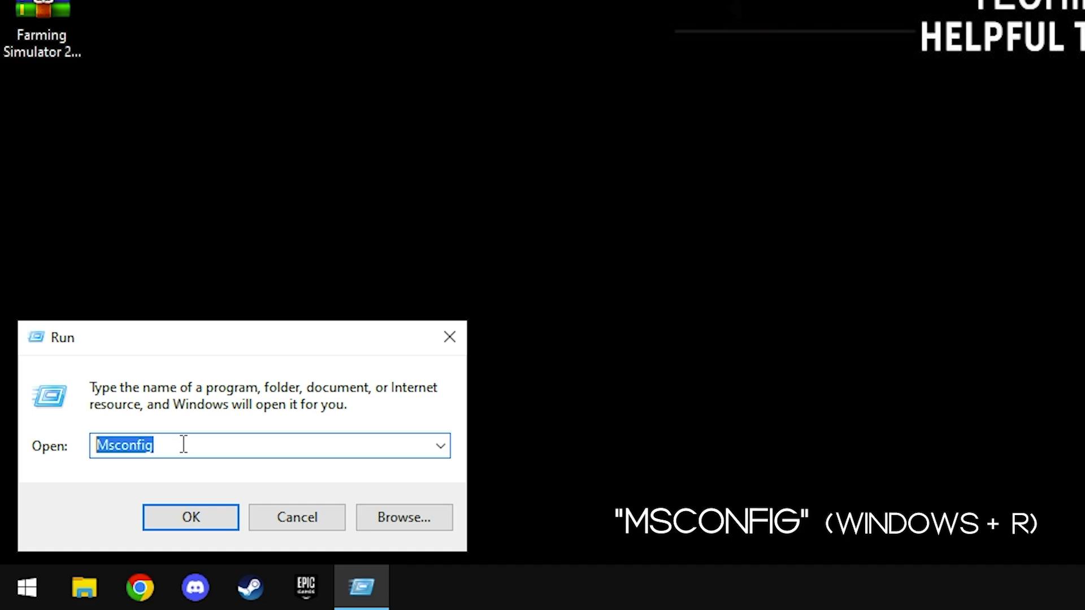
click(191, 517)
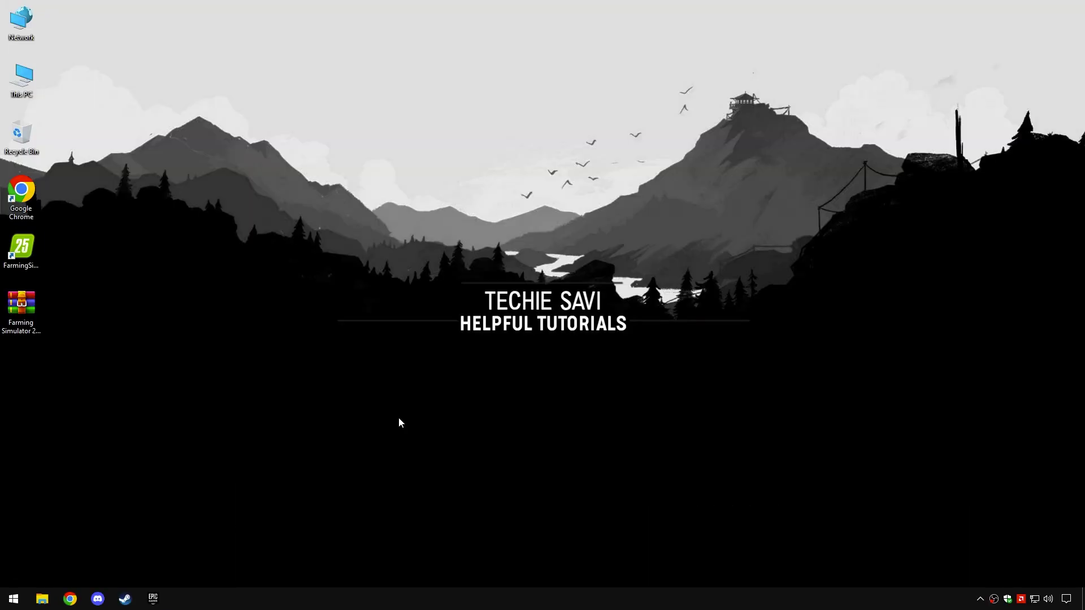
- Disable the Number of processors option in the advanced boot options of Windows 10 and confirm
click(427, 209)
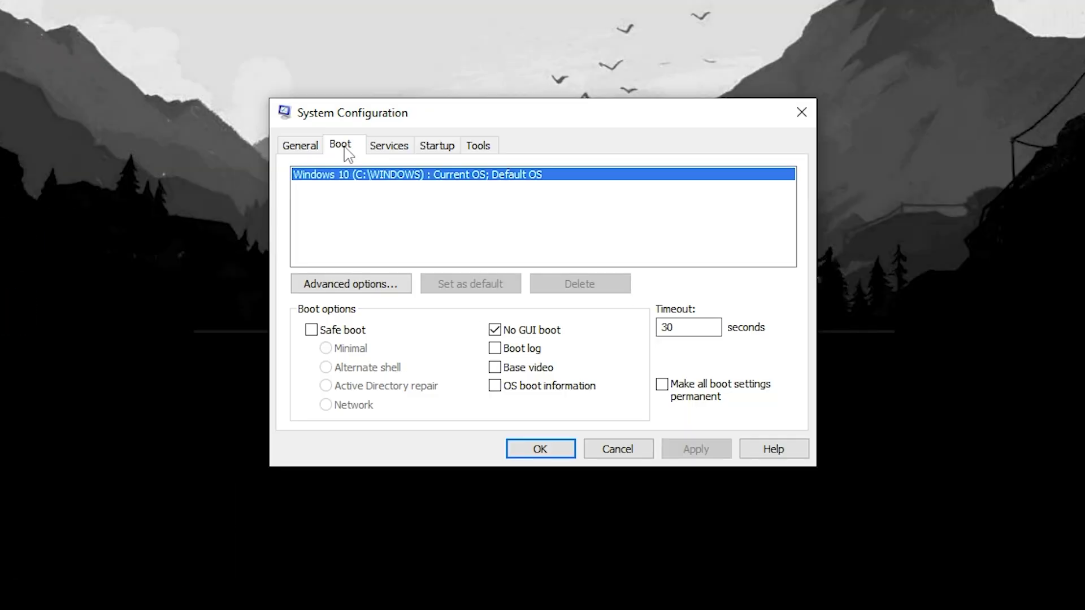
click(339, 283)
click(402, 172)
click(402, 171)
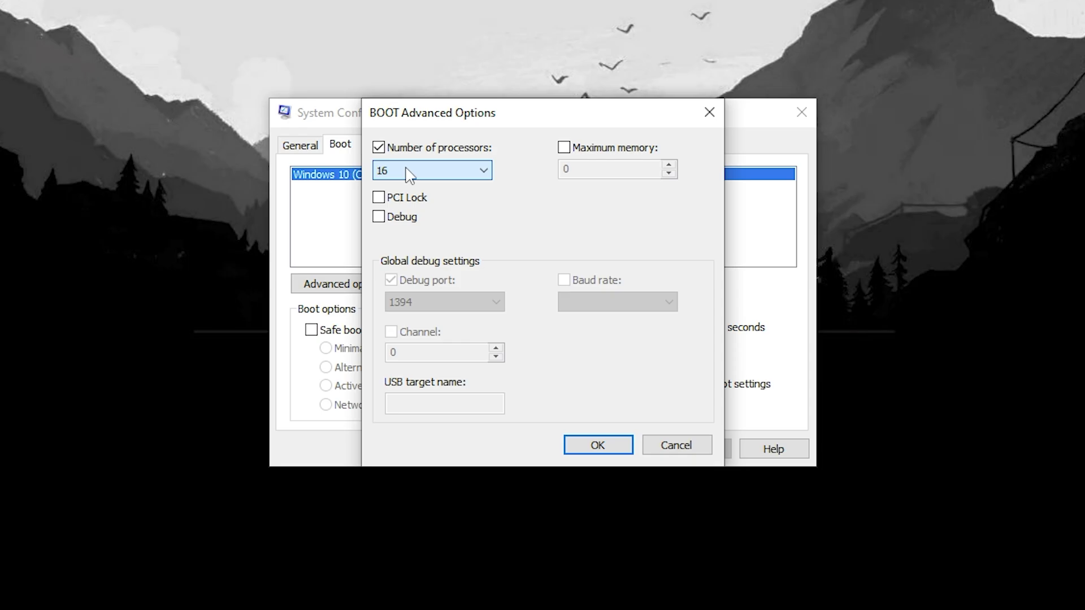
click(379, 148)
click(590, 446)
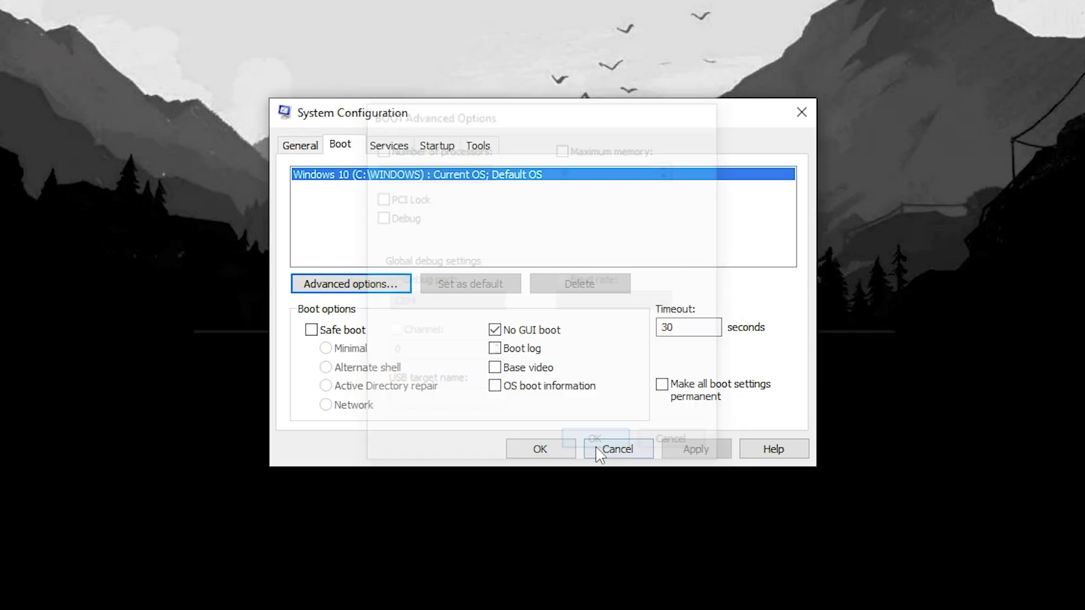
- Hide all Microsoft services and disable the AMD User Experience Program, Google Chrome Elevation and both GoogleUpdater services
click(389, 145)
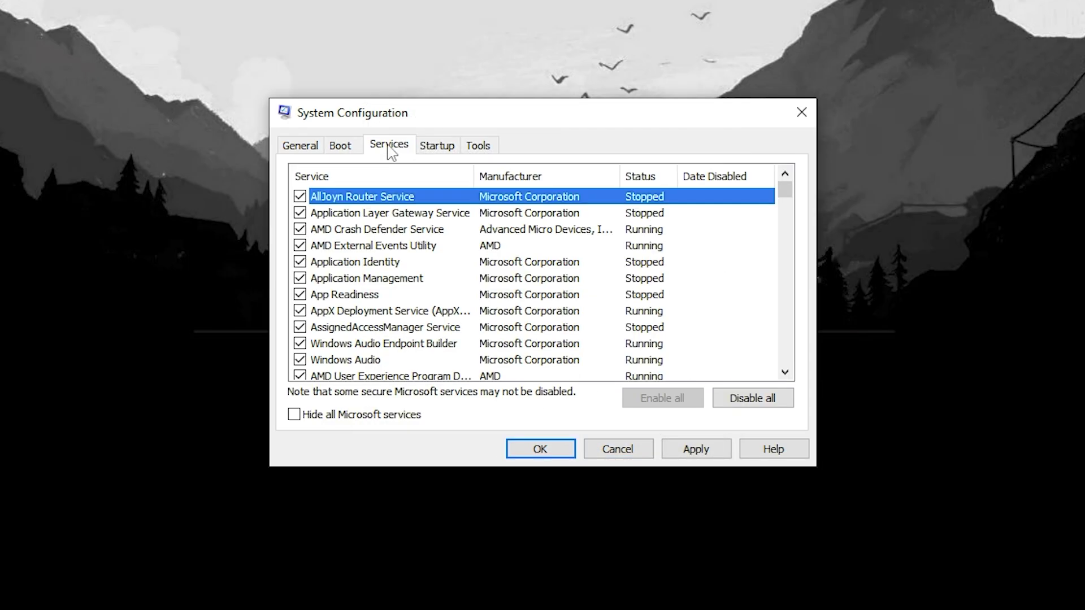
click(294, 414)
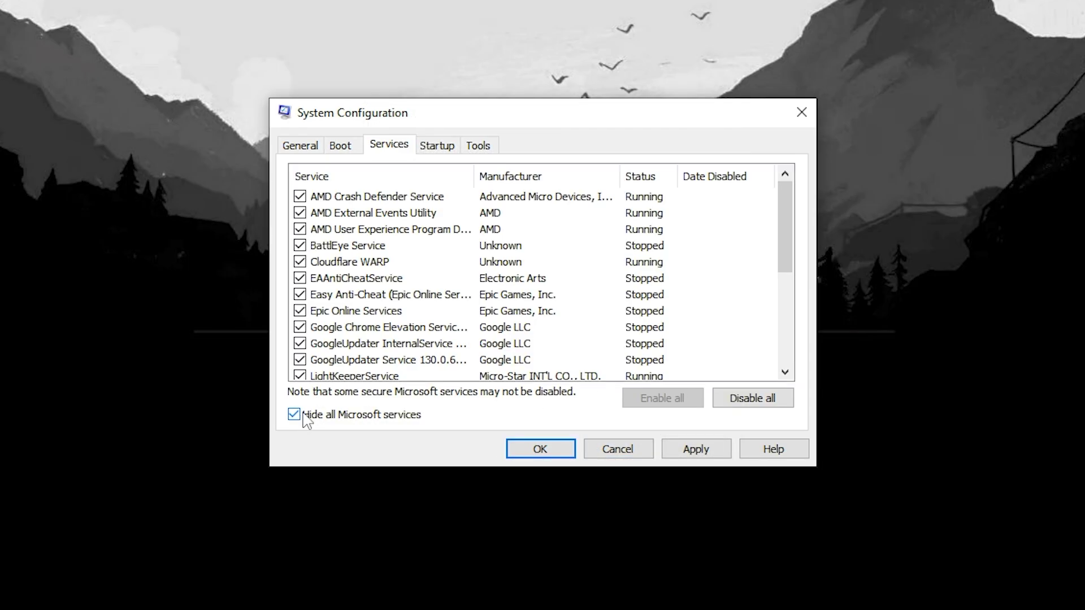
click(300, 229)
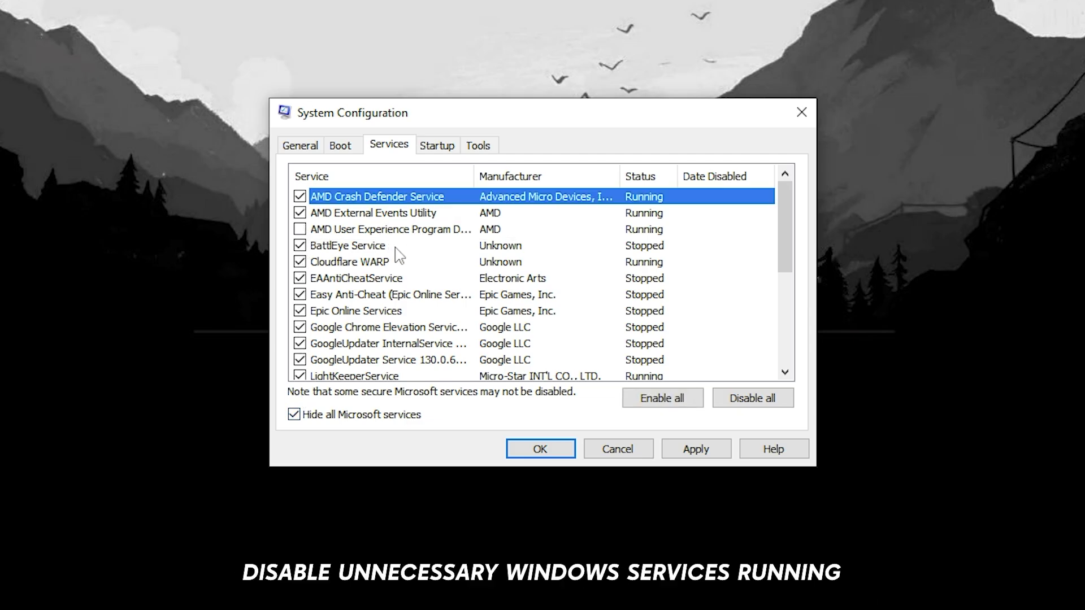
click(300, 361)
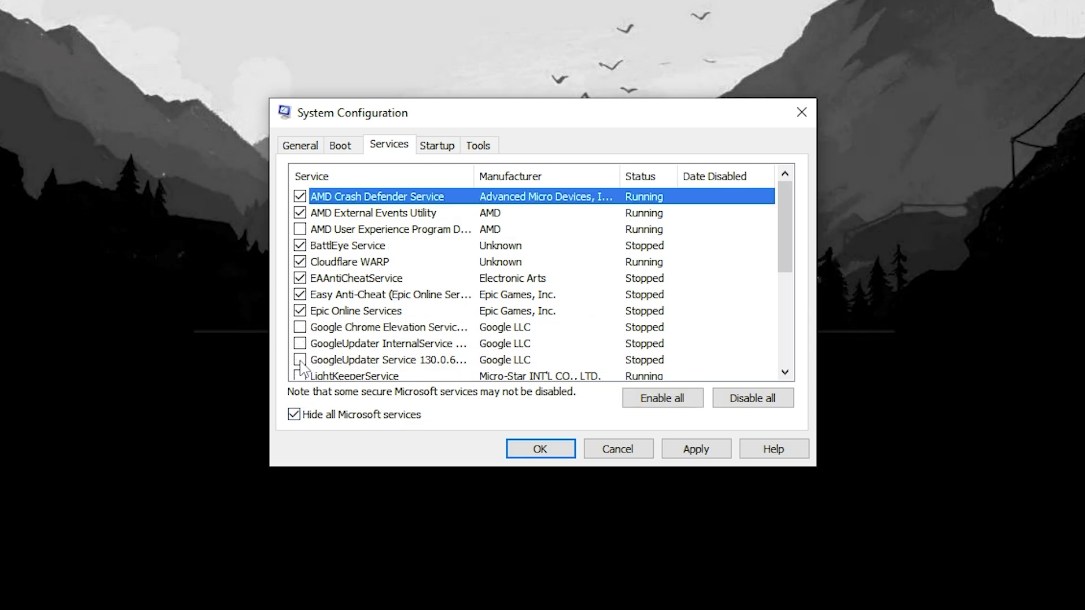
- Disable QMEmulatorService and Google Updater Internal Service, apply the service changes and close System Configuration
drag(783, 251, 785, 314)
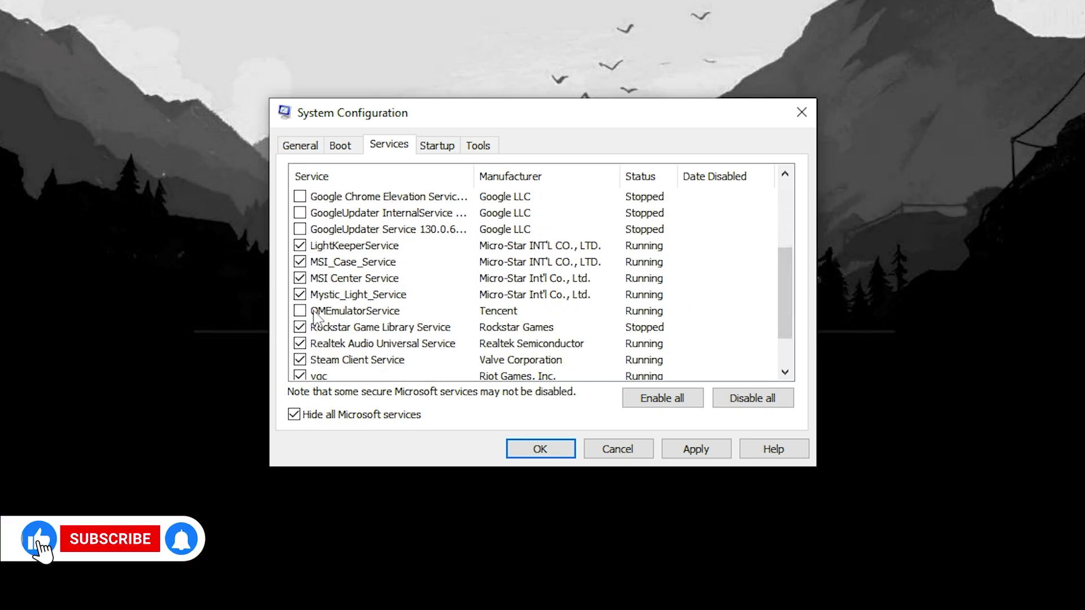
drag(784, 307, 784, 331)
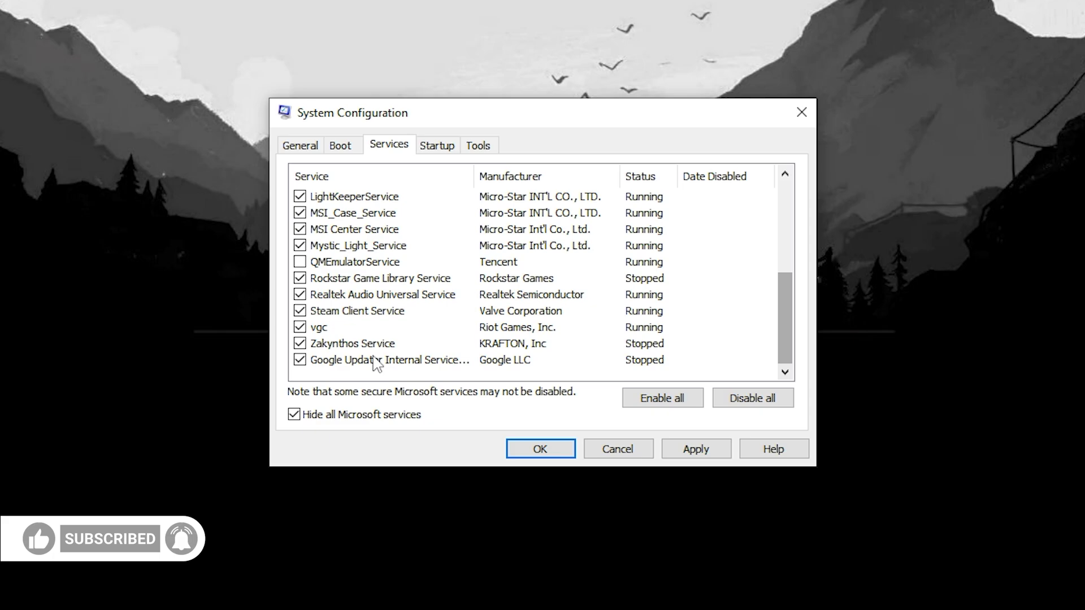
click(300, 360)
click(696, 449)
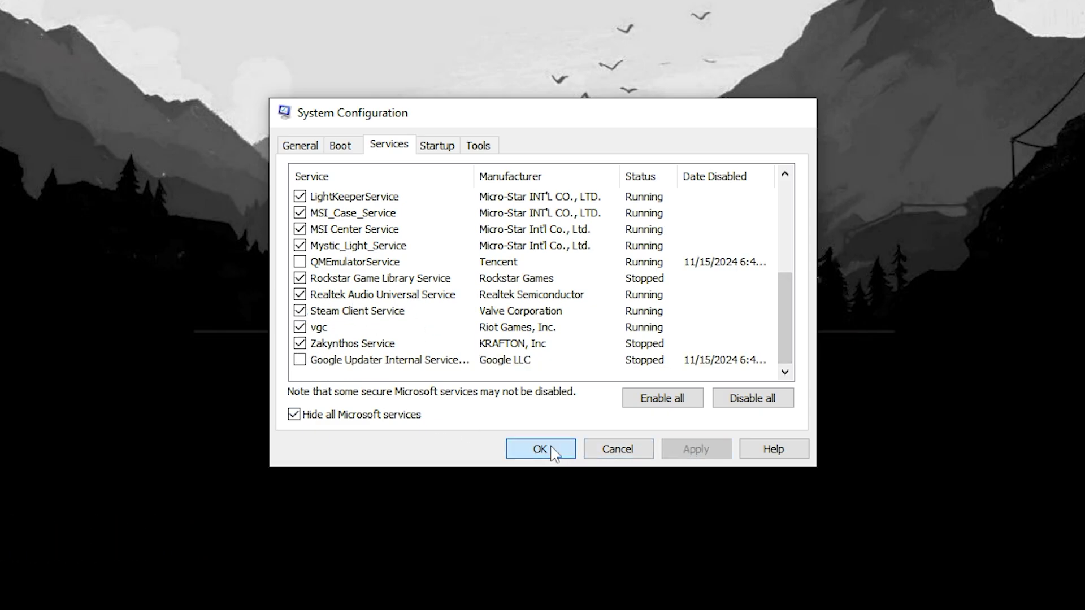
click(551, 451)
click(572, 320)
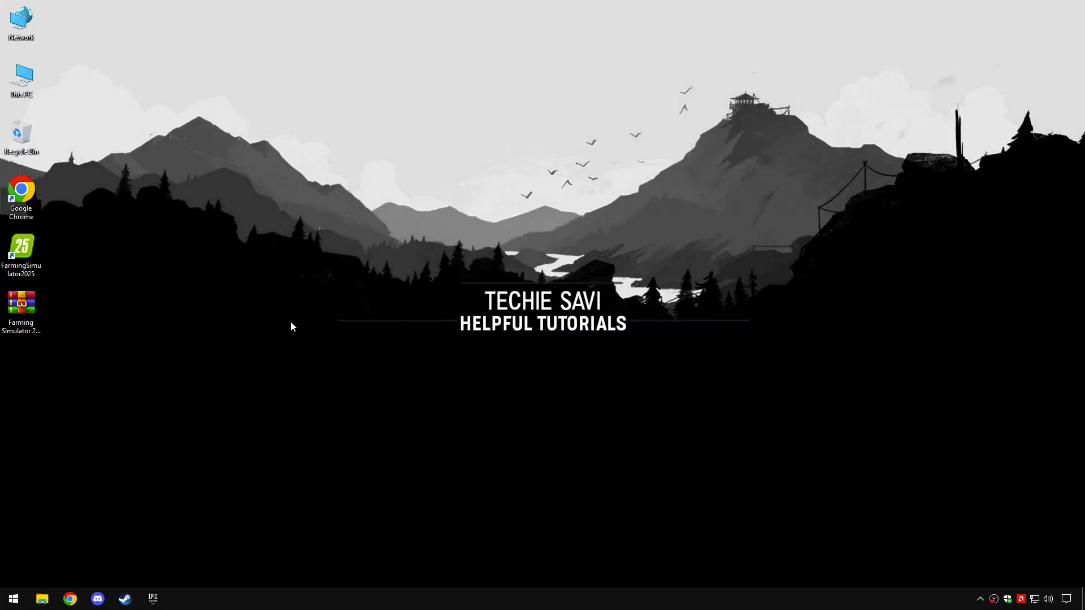
- Extract the Farming Simulator 25 FPS Boost Optimization PACK folder from its RAR archive onto the desktop
drag(21, 305, 365, 254)
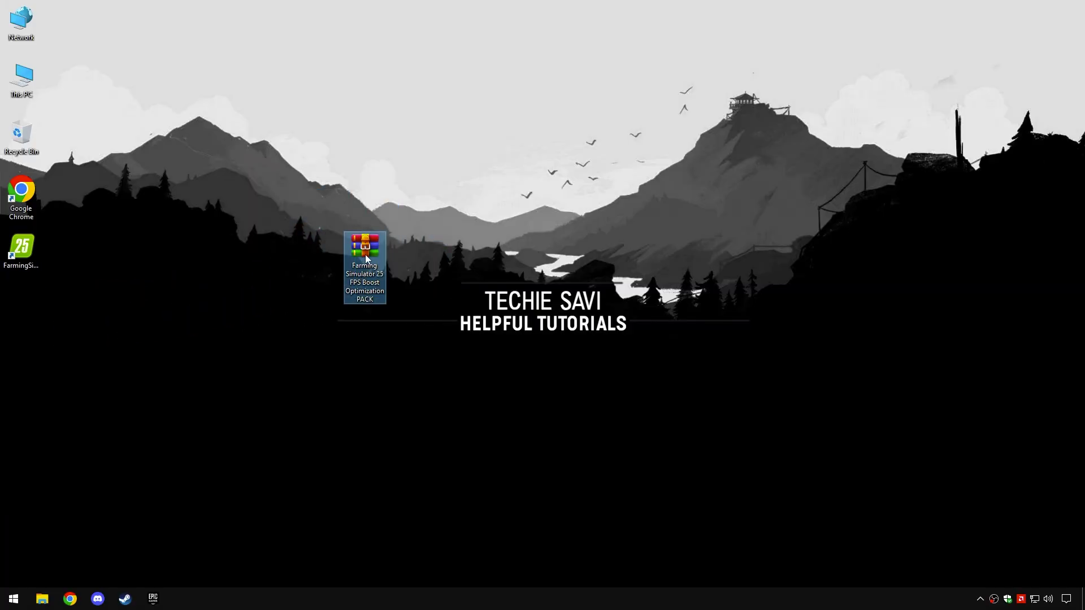
double_click(365, 254)
click(231, 197)
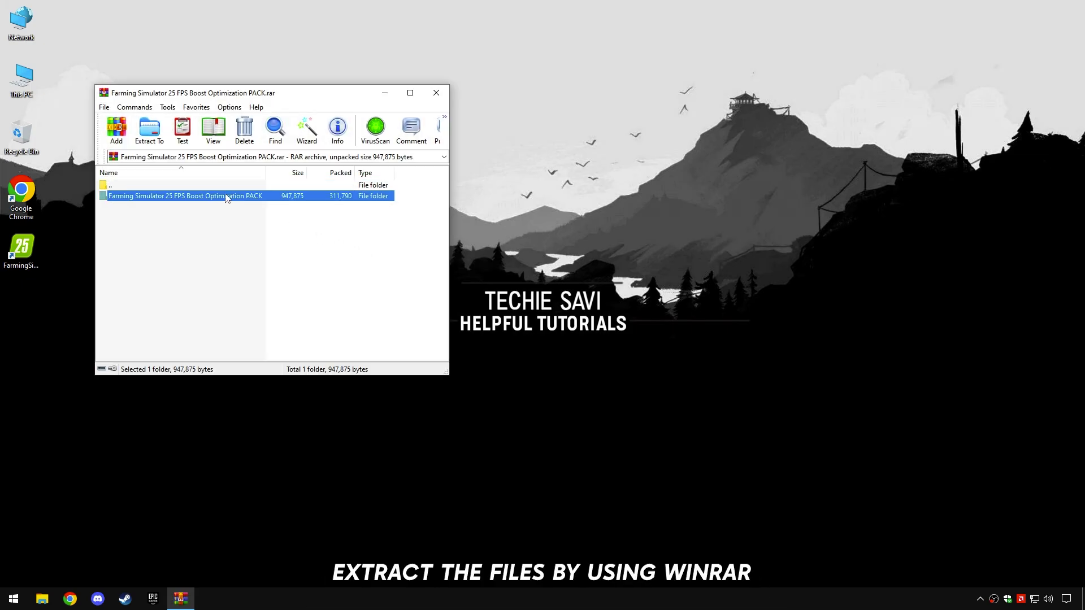
drag(464, 247, 365, 317)
click(436, 93)
drag(291, 281, 375, 365)
drag(420, 286, 351, 365)
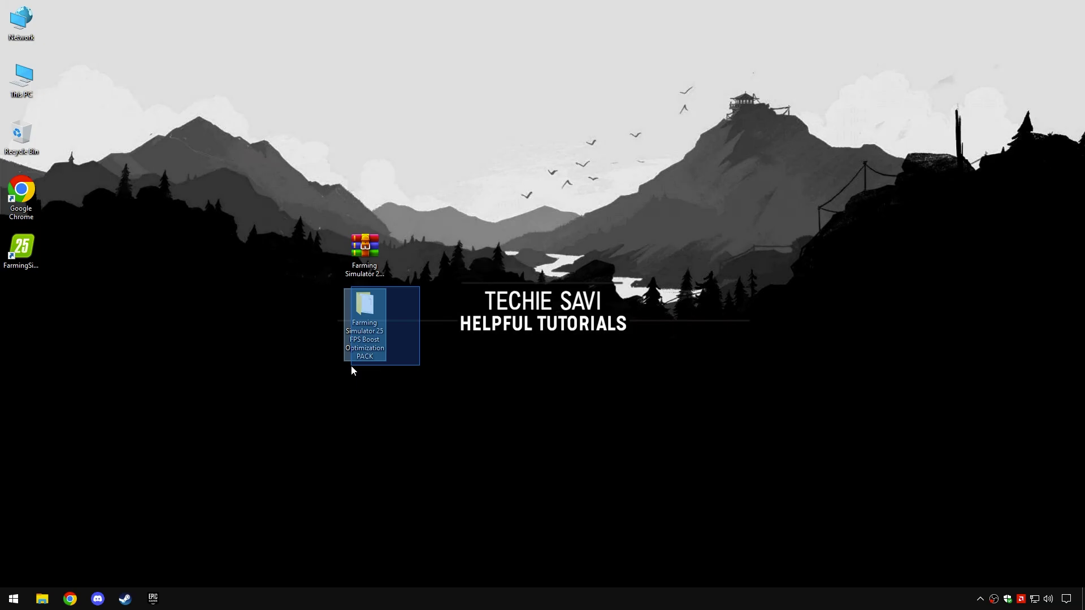
- Open the extracted optimization pack and go into its "1 - FarmingSimulator2025 Set Priority" folder
double_click(363, 303)
key(ctrl+a)
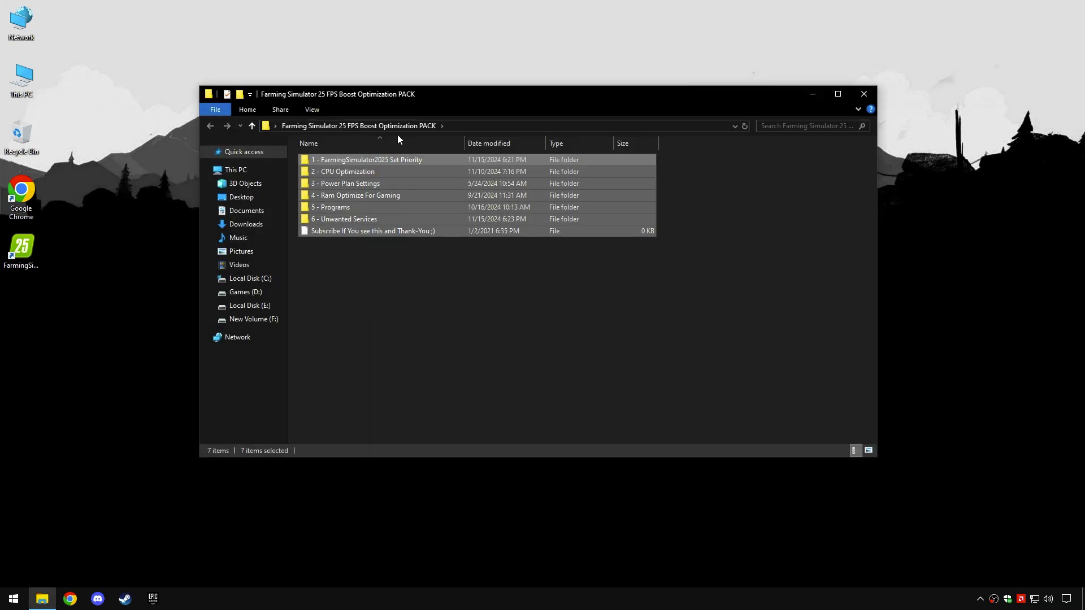
click(356, 270)
double_click(375, 160)
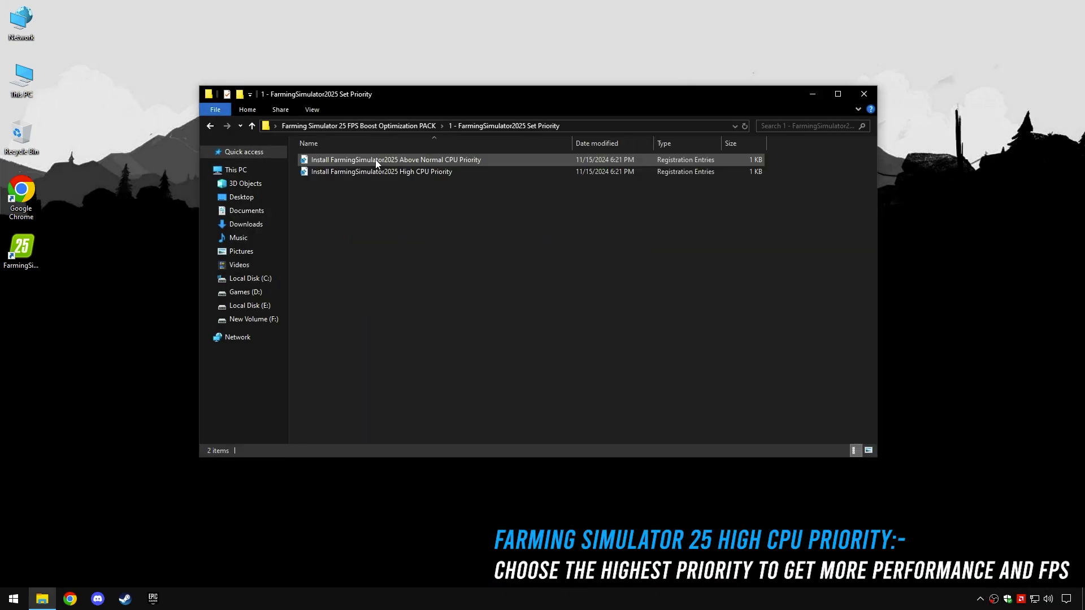
drag(346, 217, 452, 155)
click(425, 171)
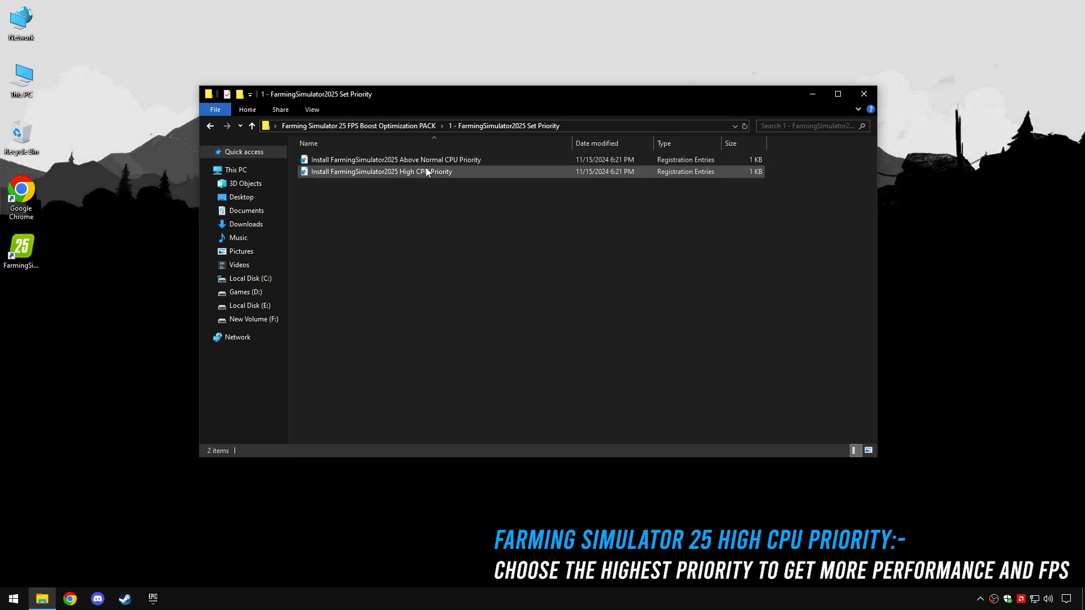
click(393, 171)
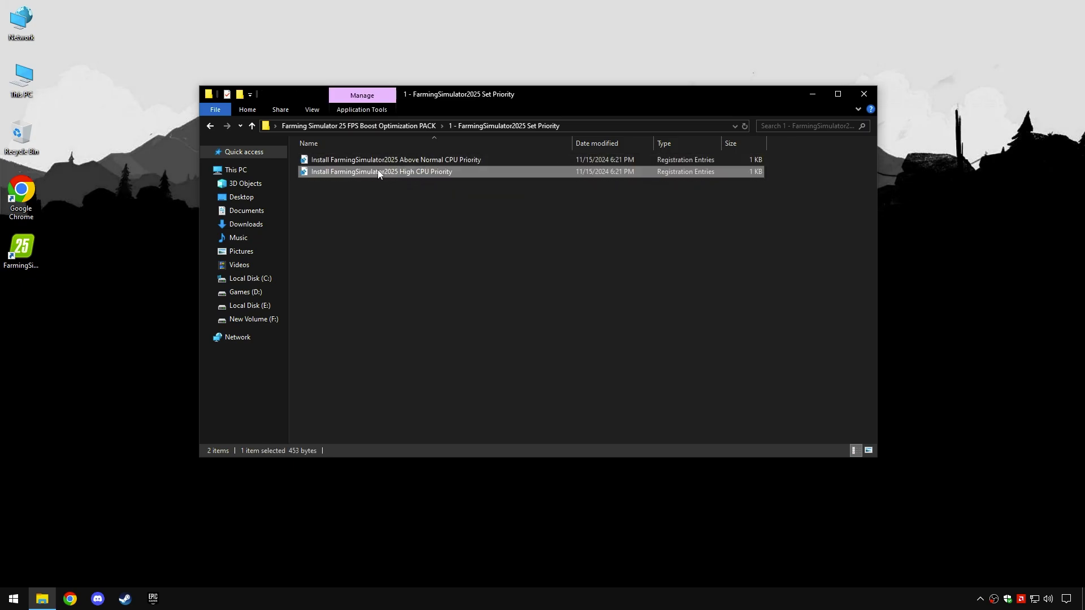
- Check the Install FarmingSimulator2025 Above Normal CPU Priority file in Notepad and merge it into the registry
click(412, 164)
right_click(393, 164)
click(416, 180)
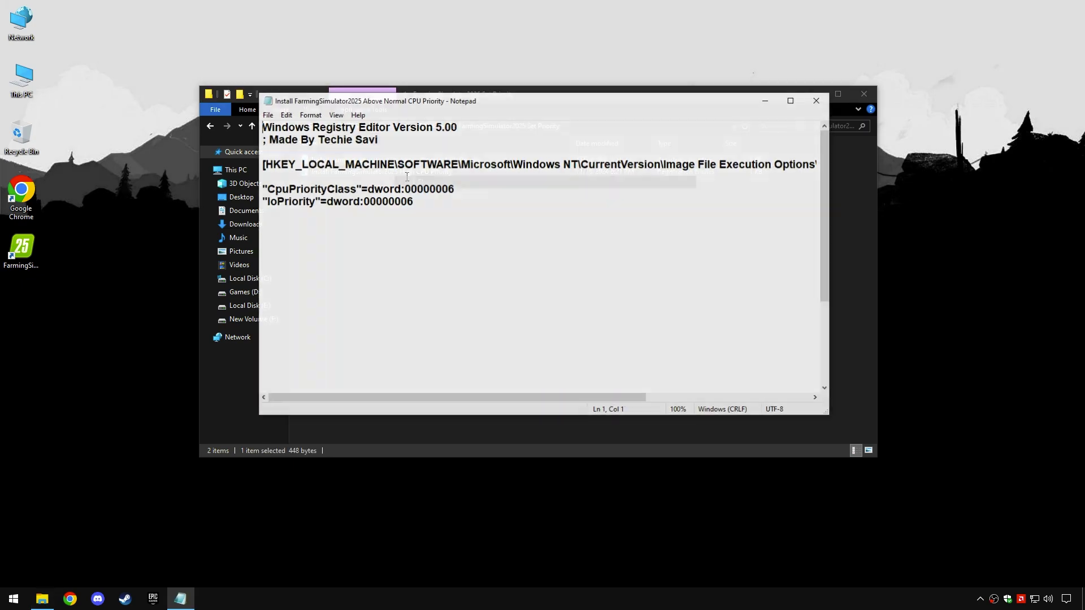
drag(432, 203, 238, 128)
click(482, 194)
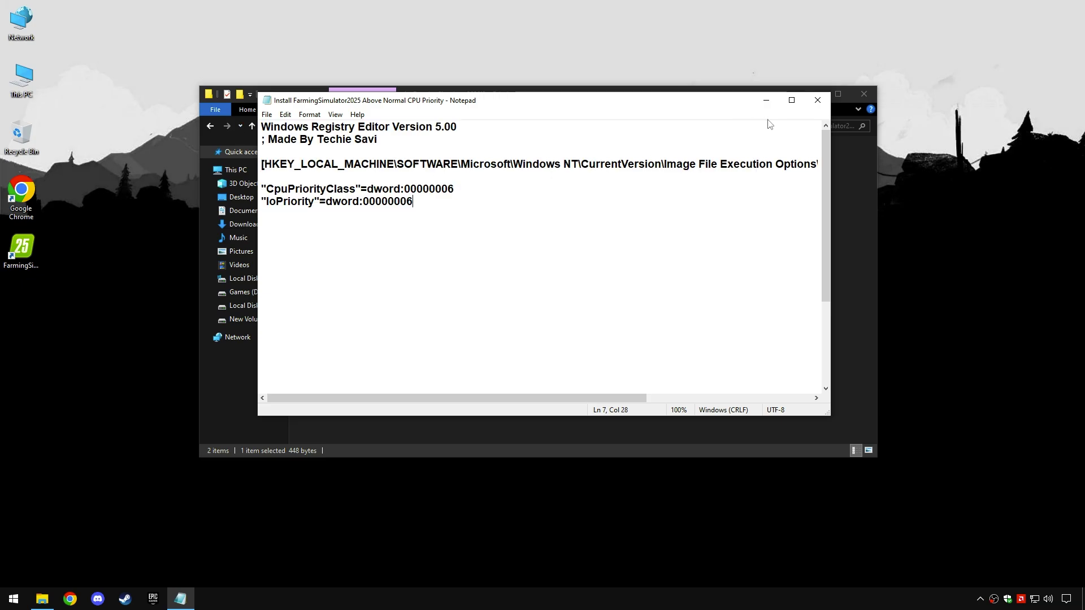
click(818, 100)
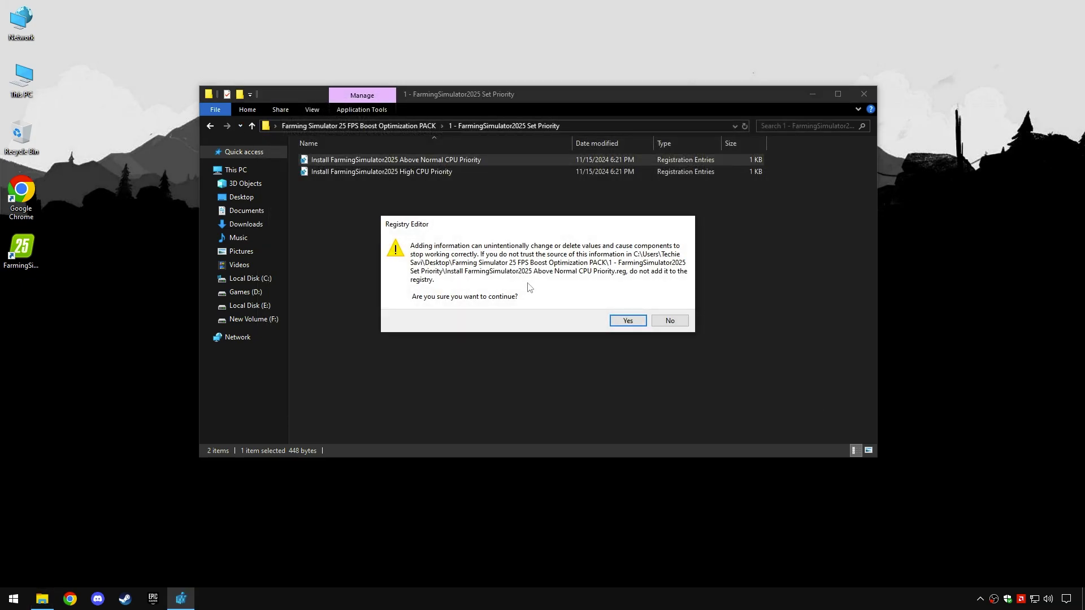
click(635, 323)
click(669, 305)
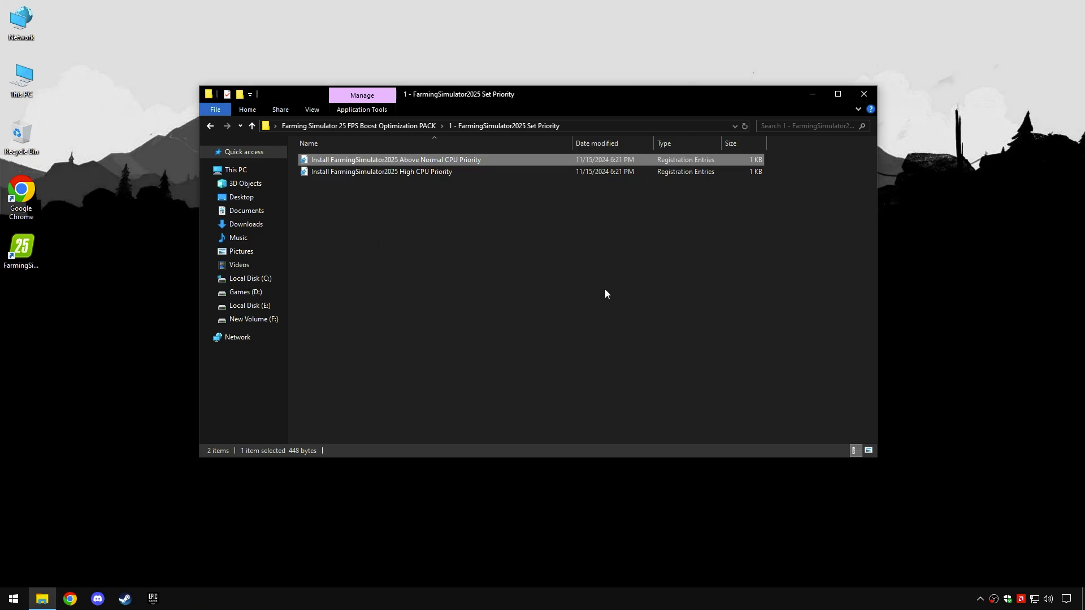
- Return to the optimization pack's main folder and open the "2 - CPU Optimization" folder
click(380, 126)
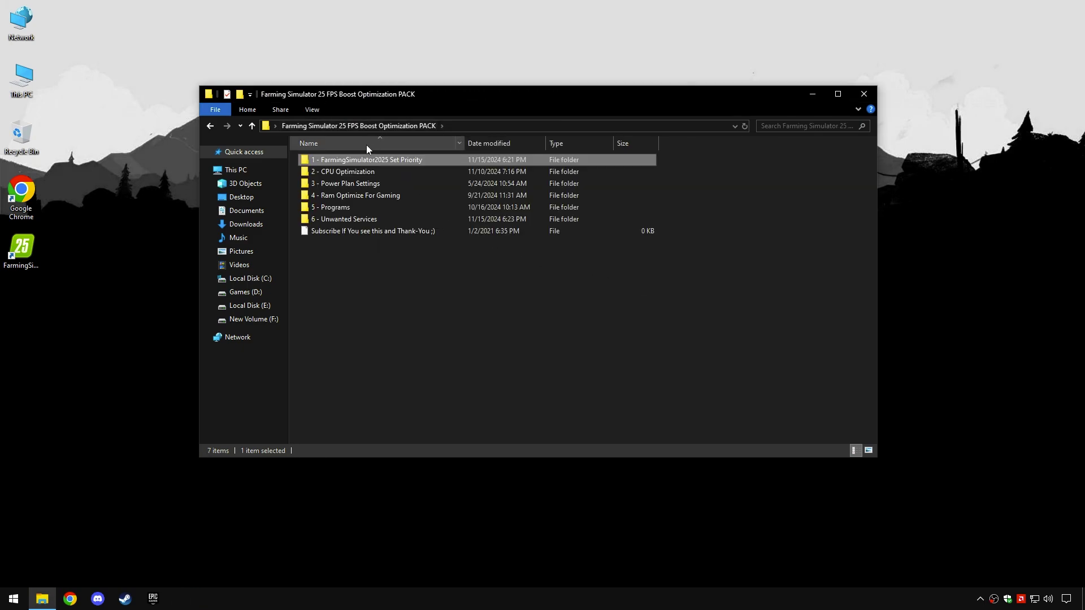
double_click(364, 171)
mouse_move(380, 215)
mouse_down()
mouse_move(376, 141)
mouse_move(381, 219)
mouse_up()
- Search Windows for "Restore point" and open the Create a restore point settings
click(14, 599)
text(R)
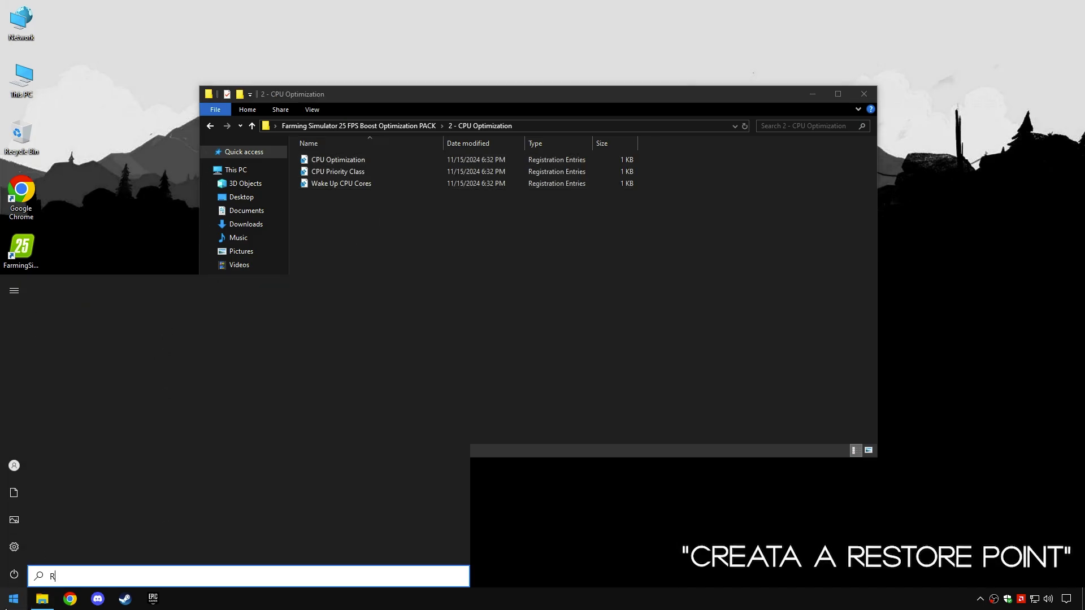
text(estore )
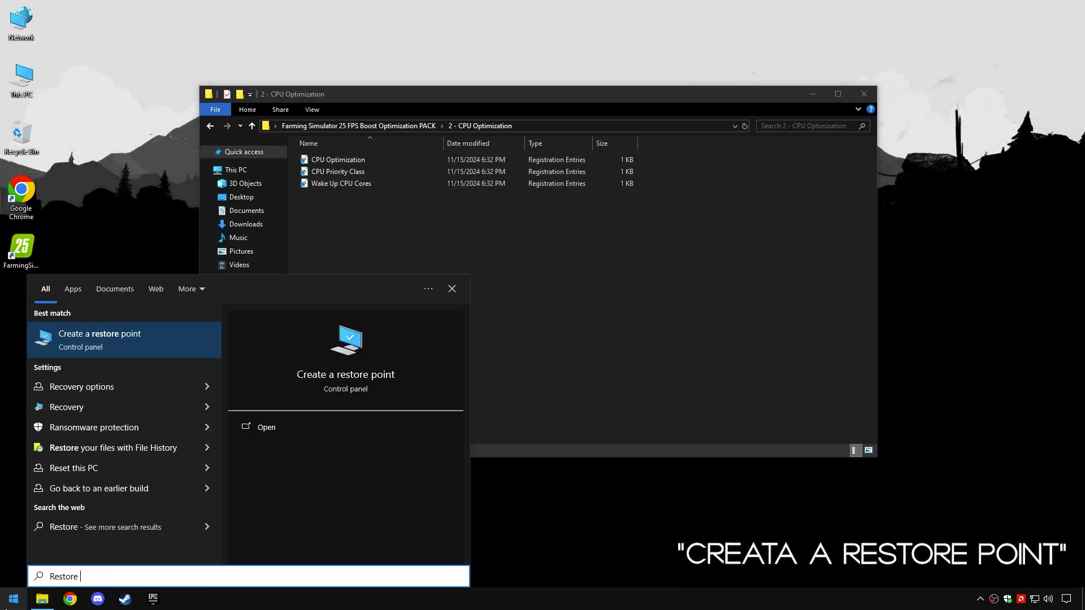
text(point)
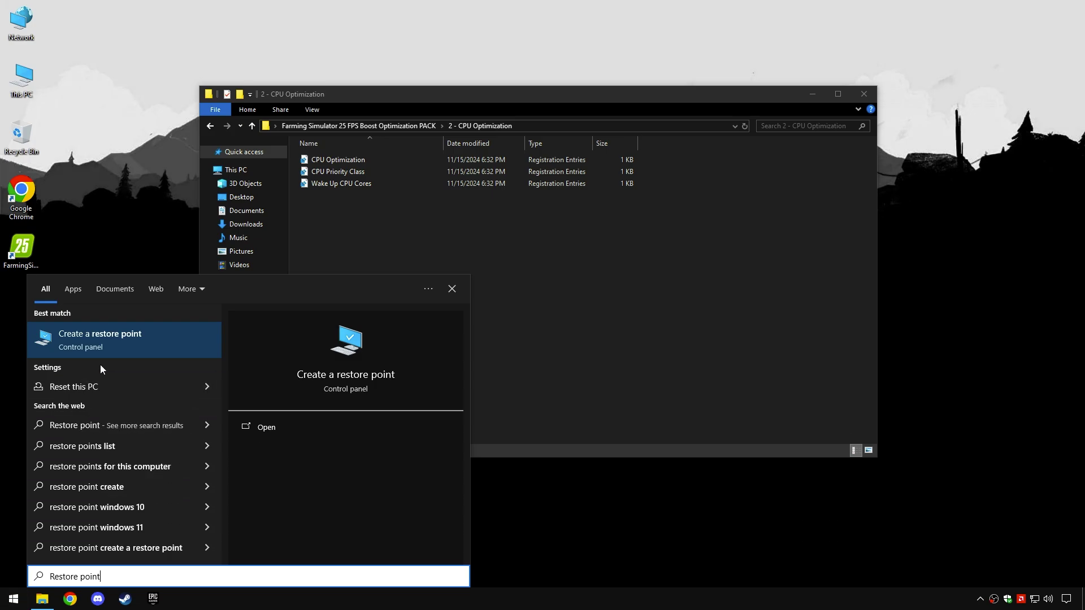
click(283, 429)
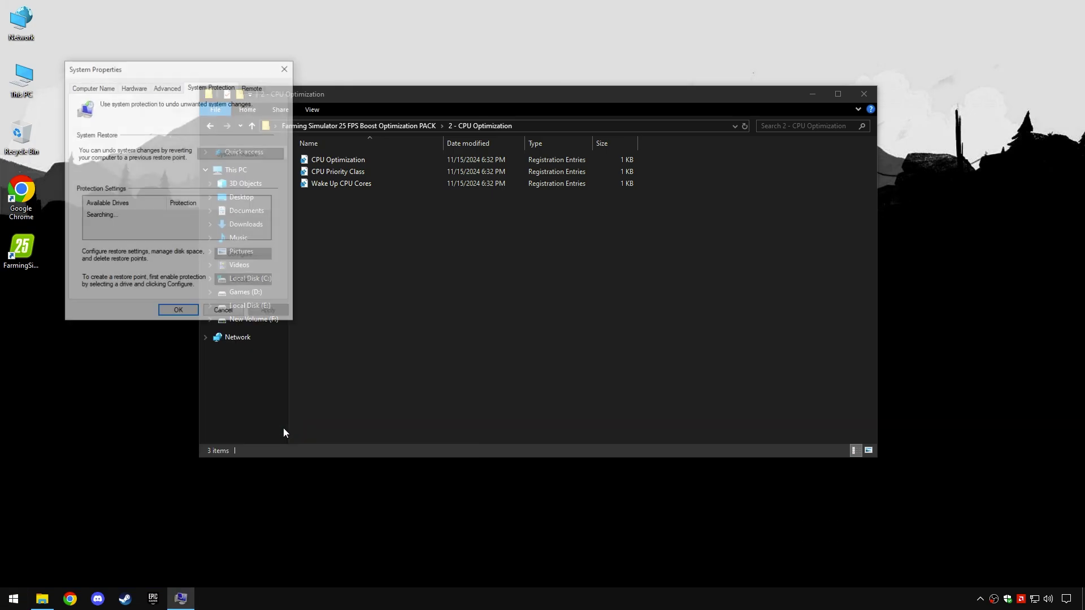
- Create a restore point described as "FS2025" for the Local Disk (C:) system drive and close System Properties
scroll(145, 236, up, 1)
click(145, 236)
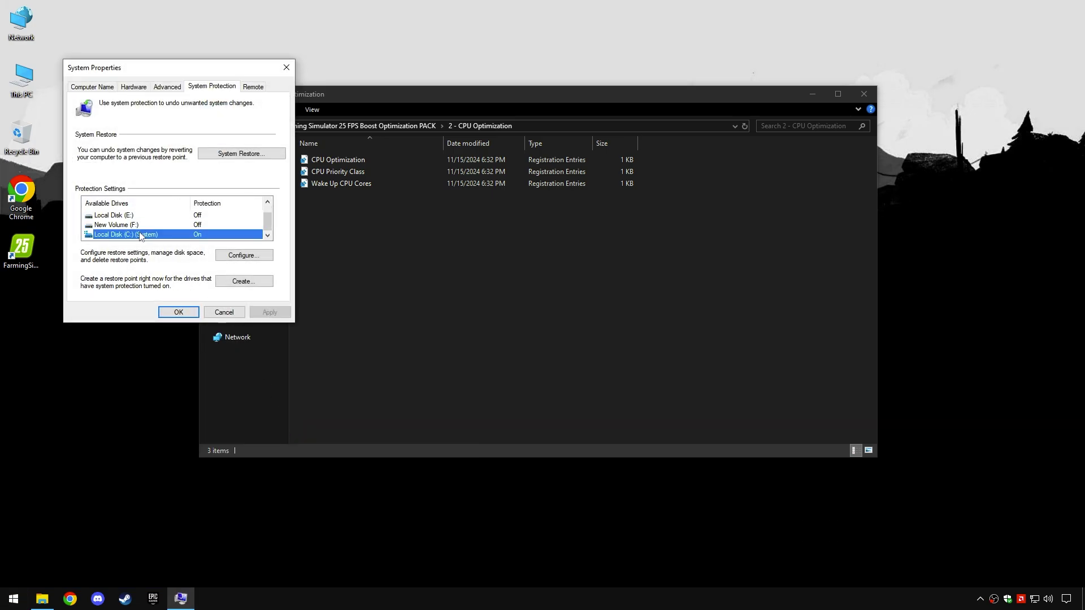
click(250, 282)
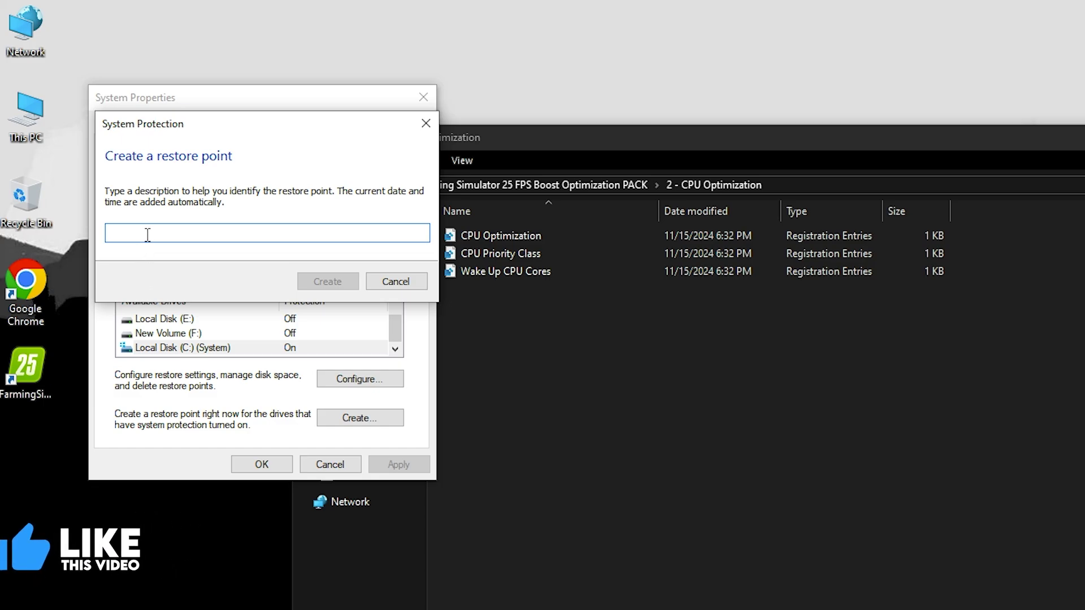
text(FS2025)
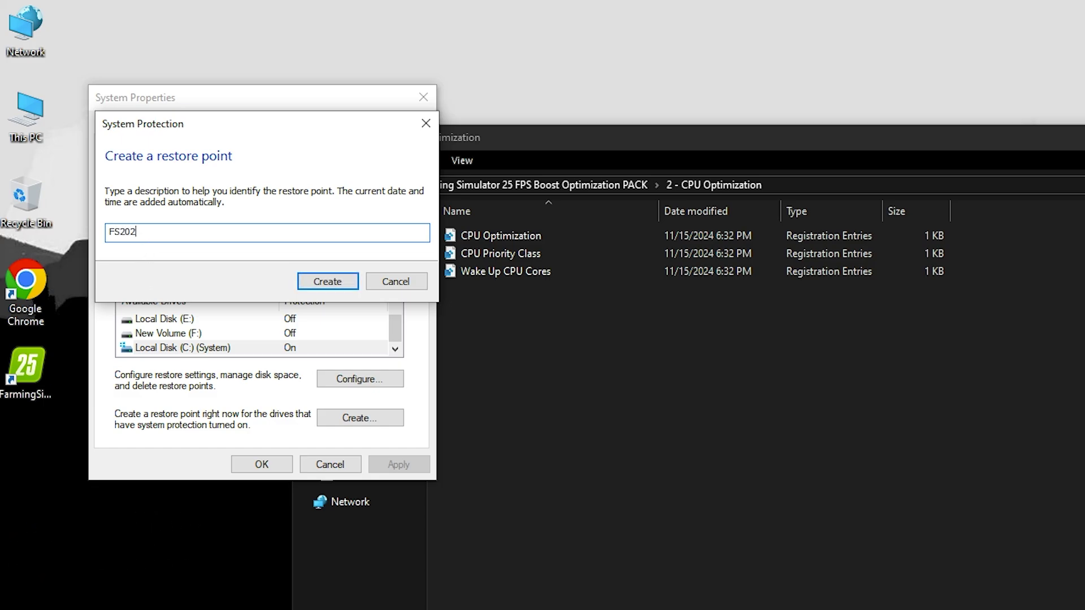
double_click(160, 232)
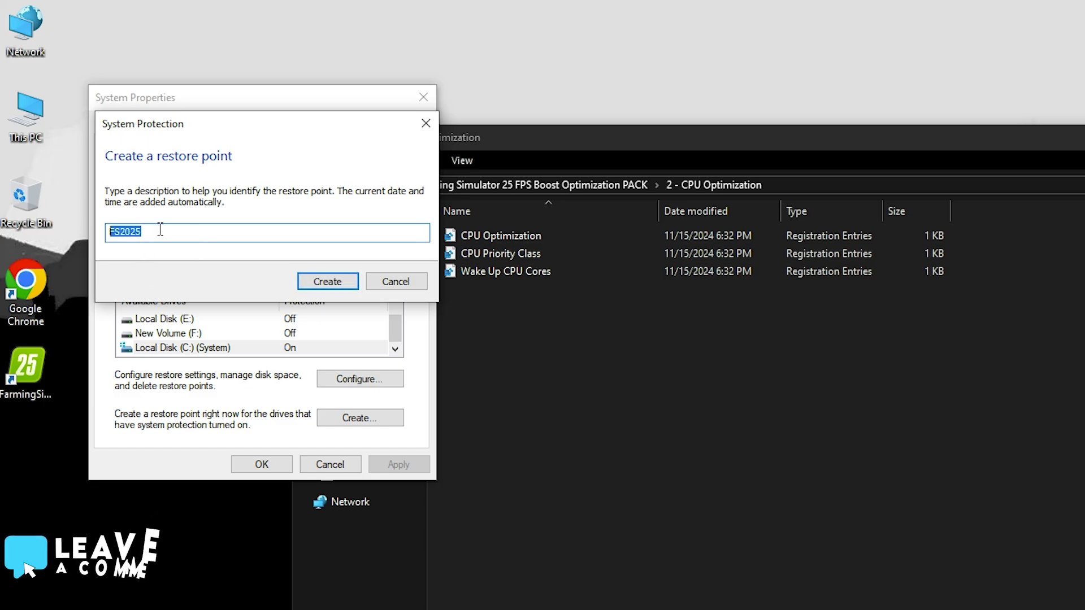
click(310, 281)
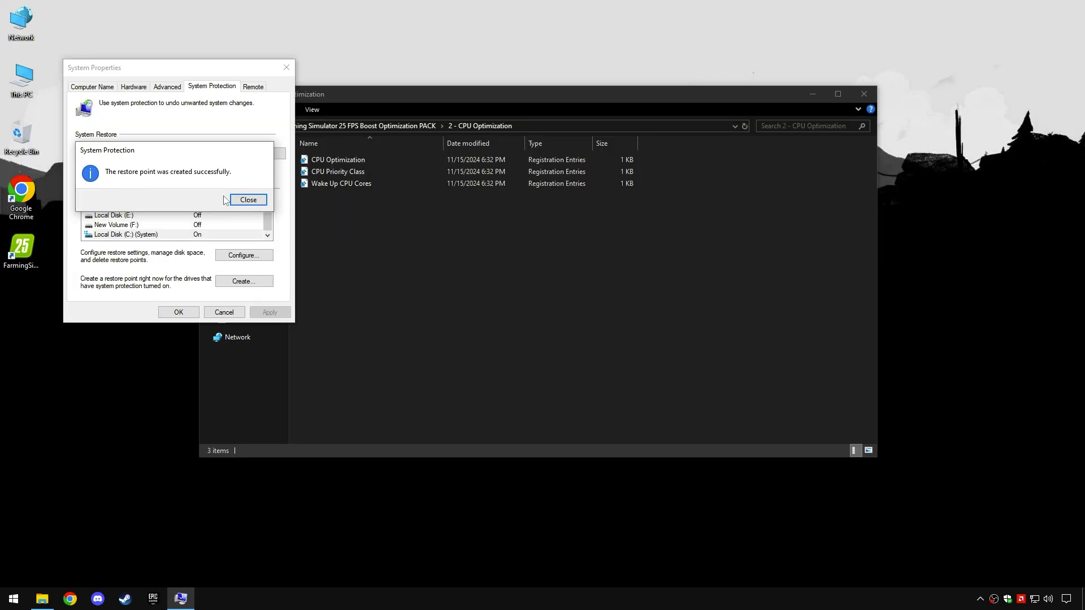
click(361, 298)
click(179, 313)
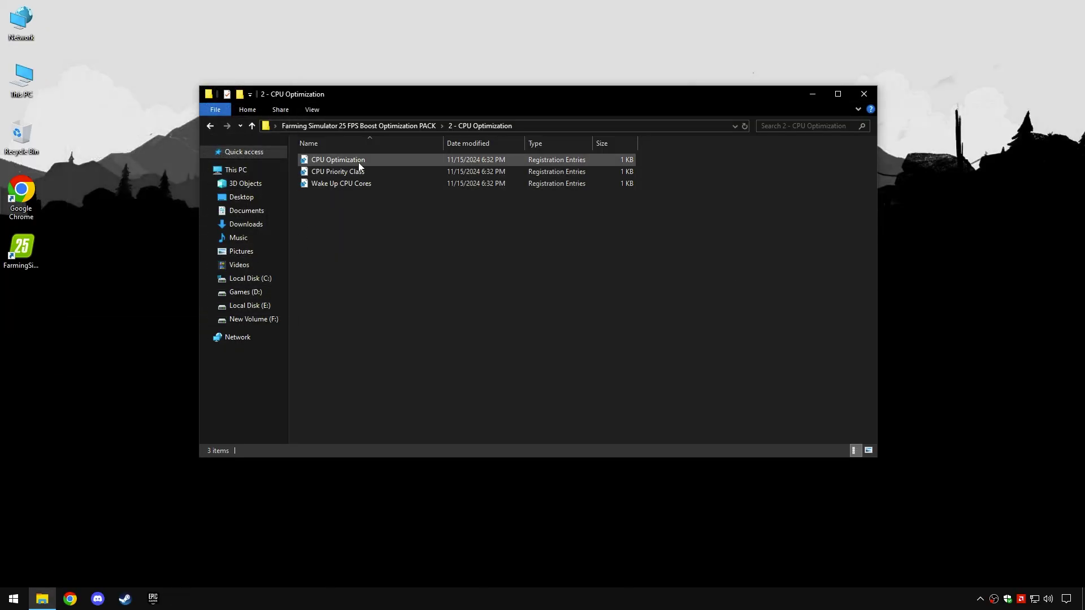
- Merge the CPU Optimization and CPU Priority Class files into the registry
double_click(358, 161)
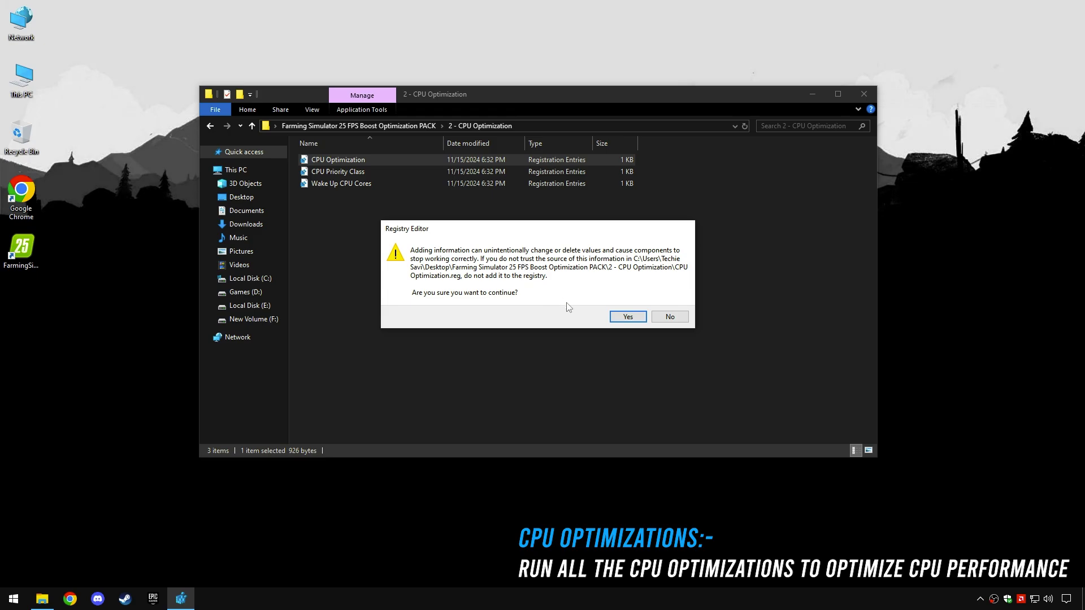
click(628, 316)
click(647, 303)
click(327, 174)
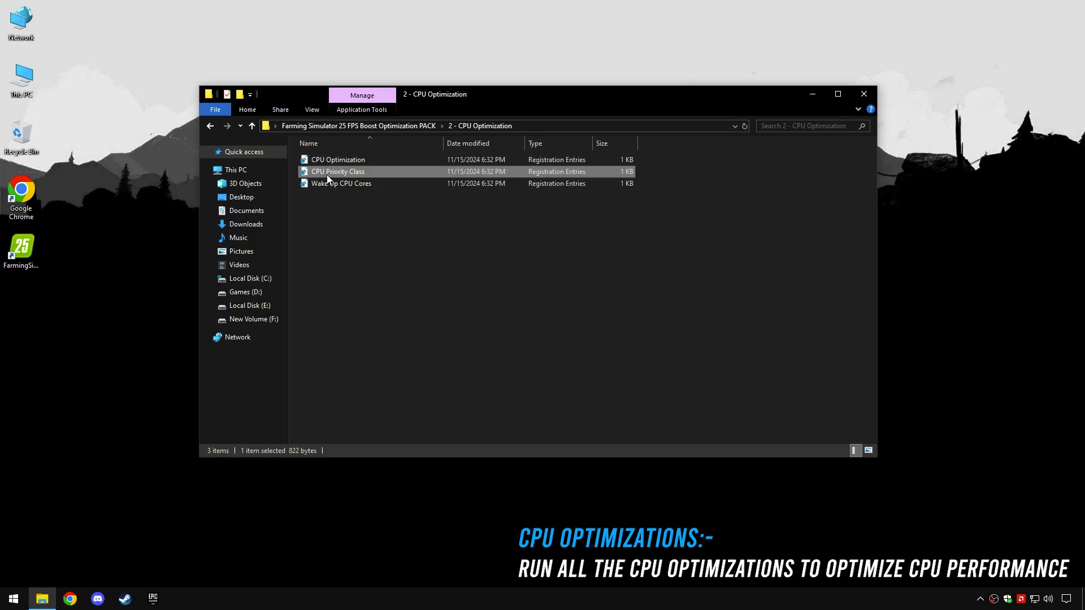
double_click(327, 176)
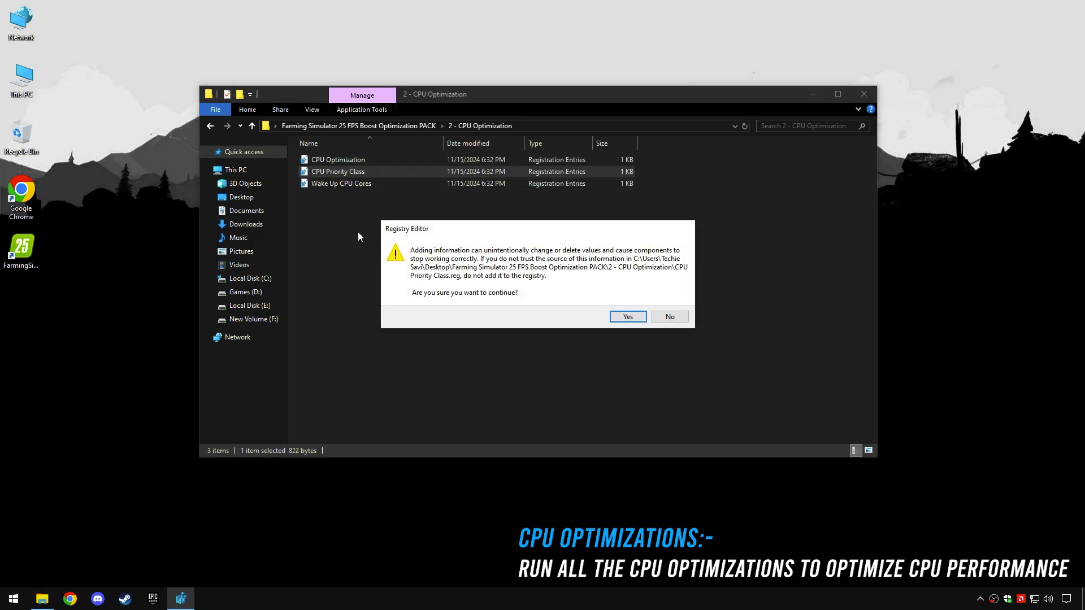
click(637, 319)
click(671, 305)
- Merge the Wake Up CPU Cores file into the registry
click(347, 187)
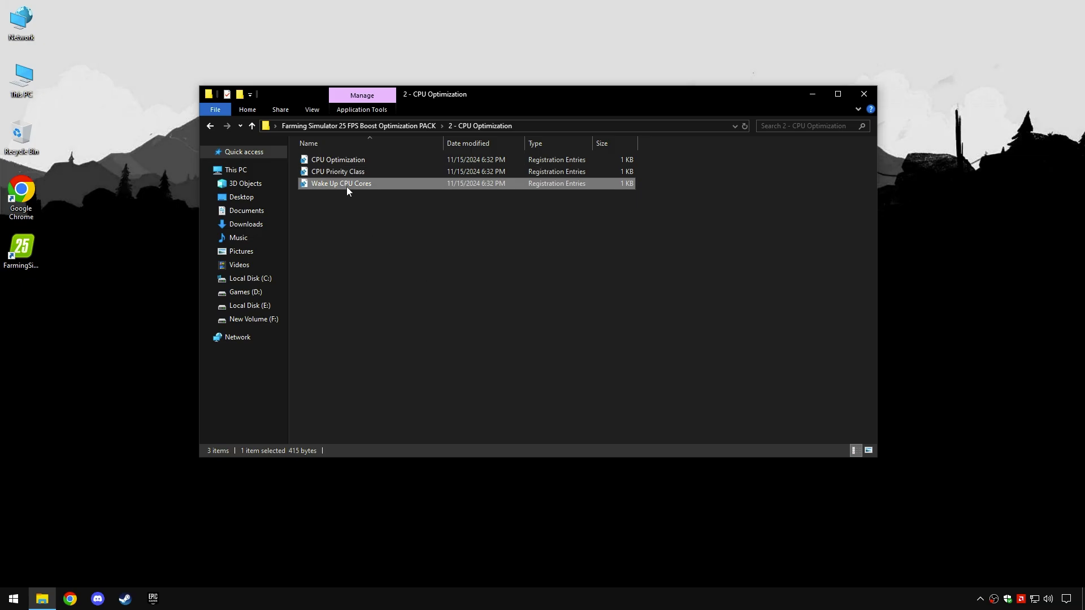
double_click(347, 186)
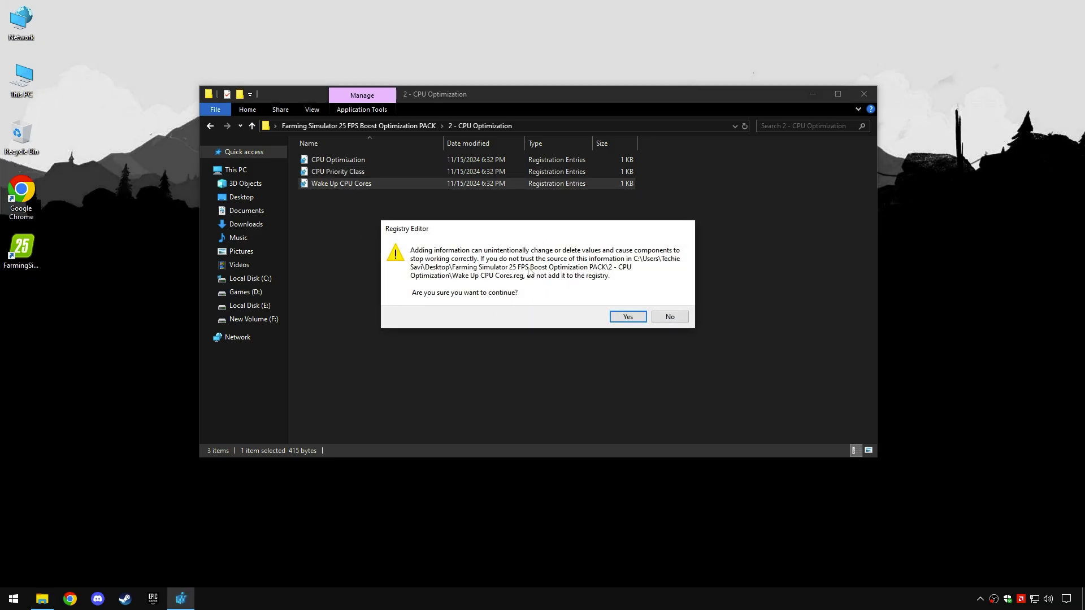
click(628, 316)
click(669, 302)
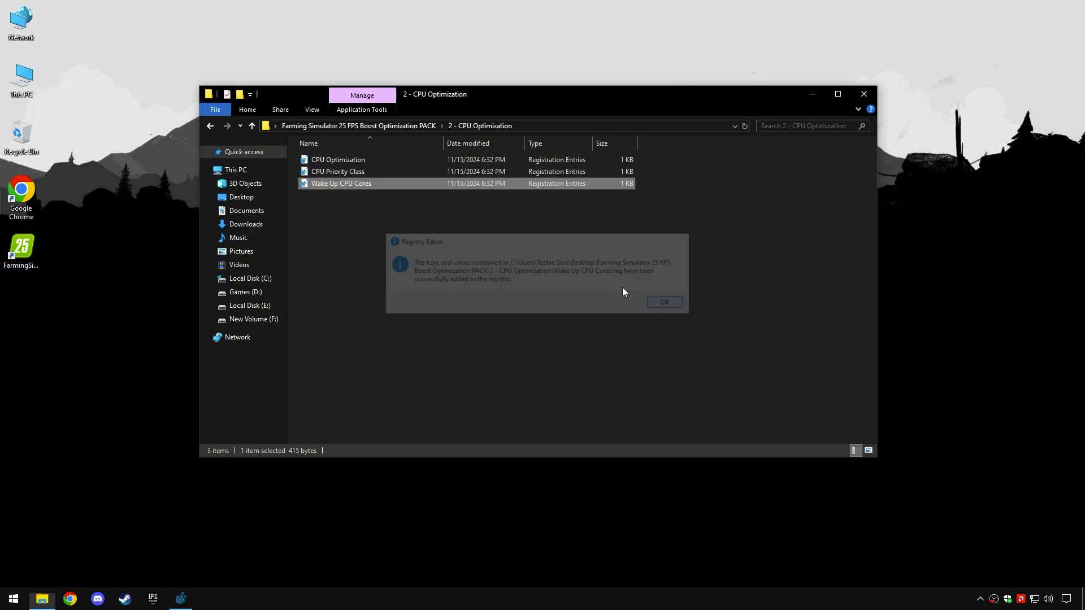
- Open the pack's "3 - Power Plan Settings" folder and run the Import Savi Ultimate Performance Power Plan script
click(359, 126)
double_click(363, 183)
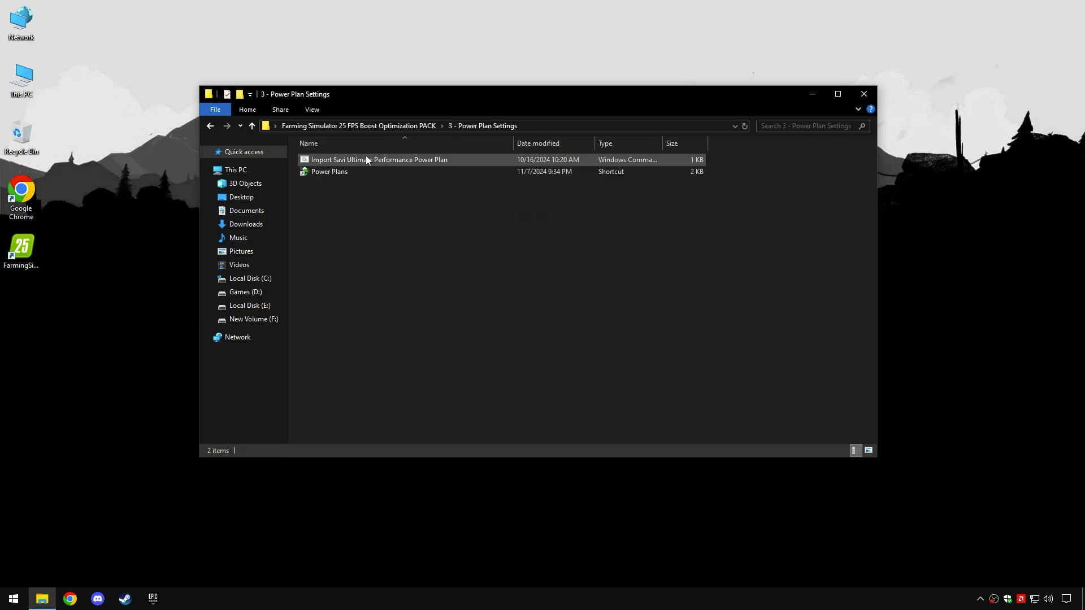
right_click(365, 158)
click(391, 165)
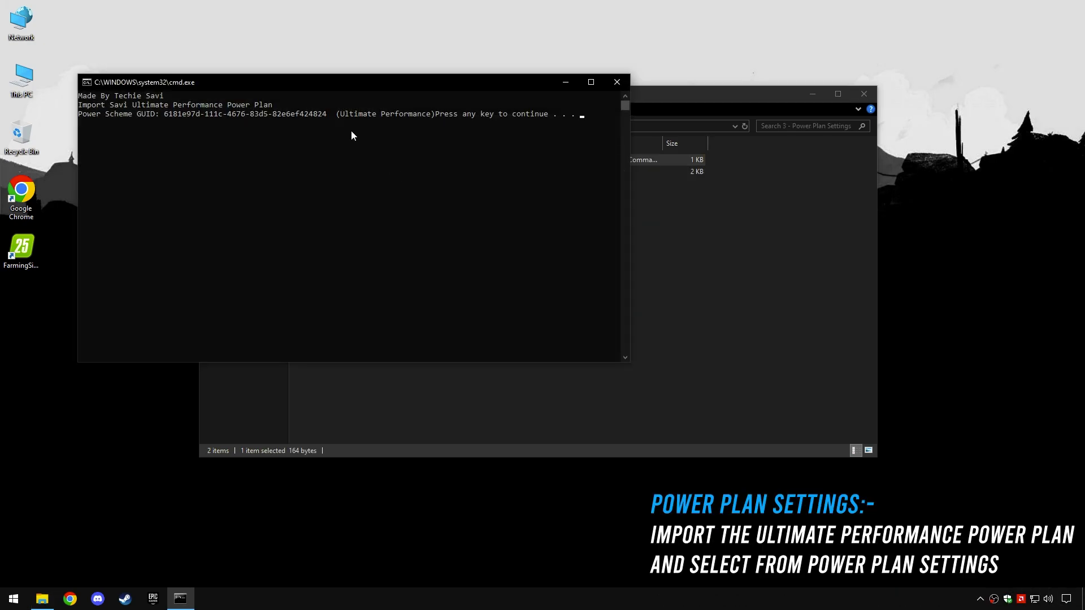
drag(338, 115, 431, 116)
right_click(431, 116)
key(Return)
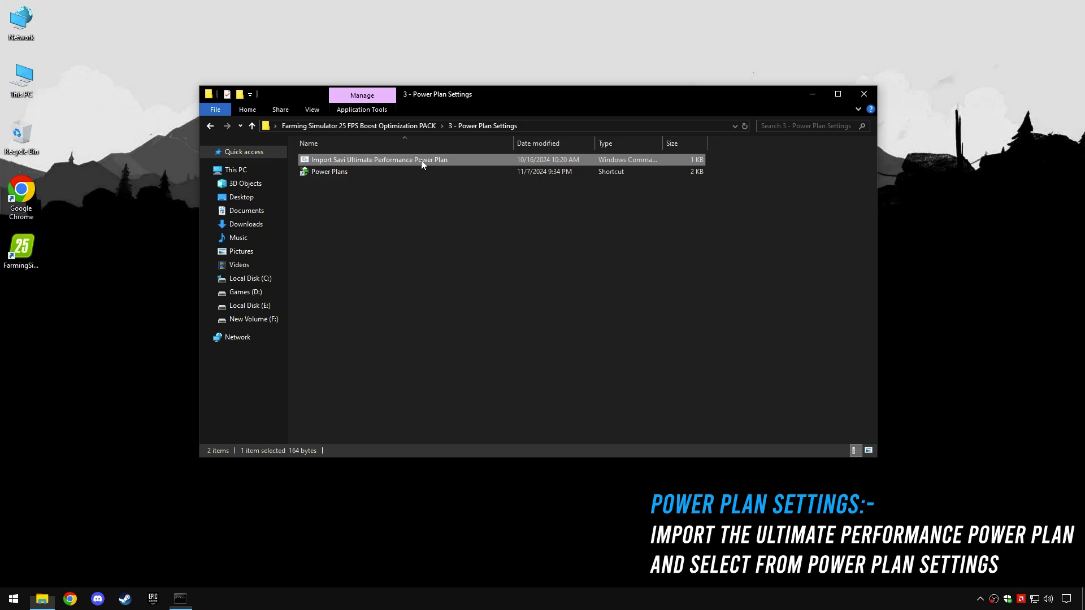
- Select the Ultimate Performance plan through the Power Plans shortcut and open the pack's "4 - Ram Optimize For Gaming" folder
double_click(329, 172)
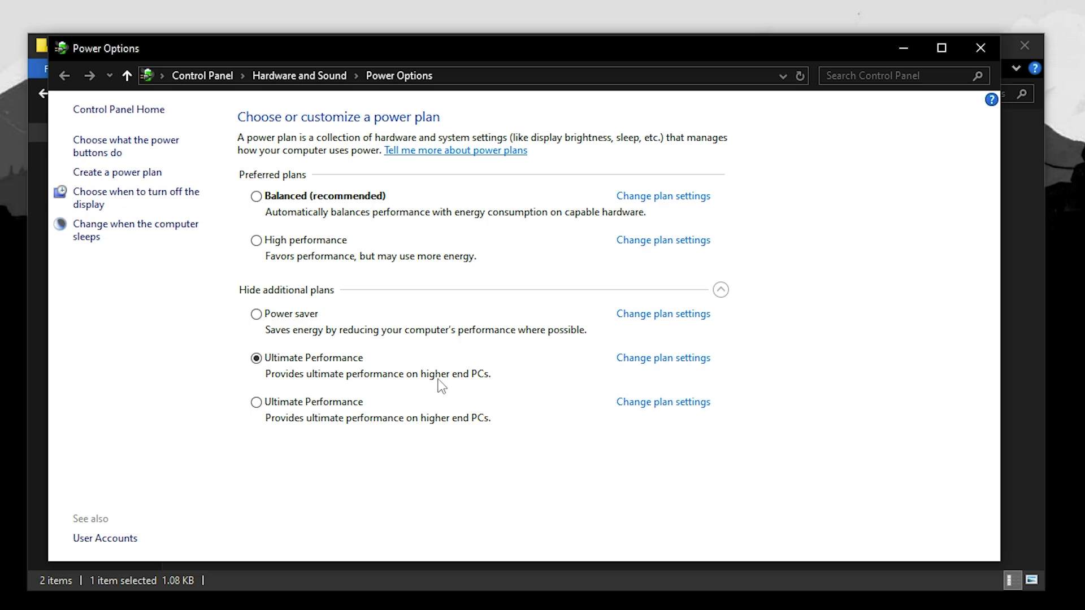
click(980, 48)
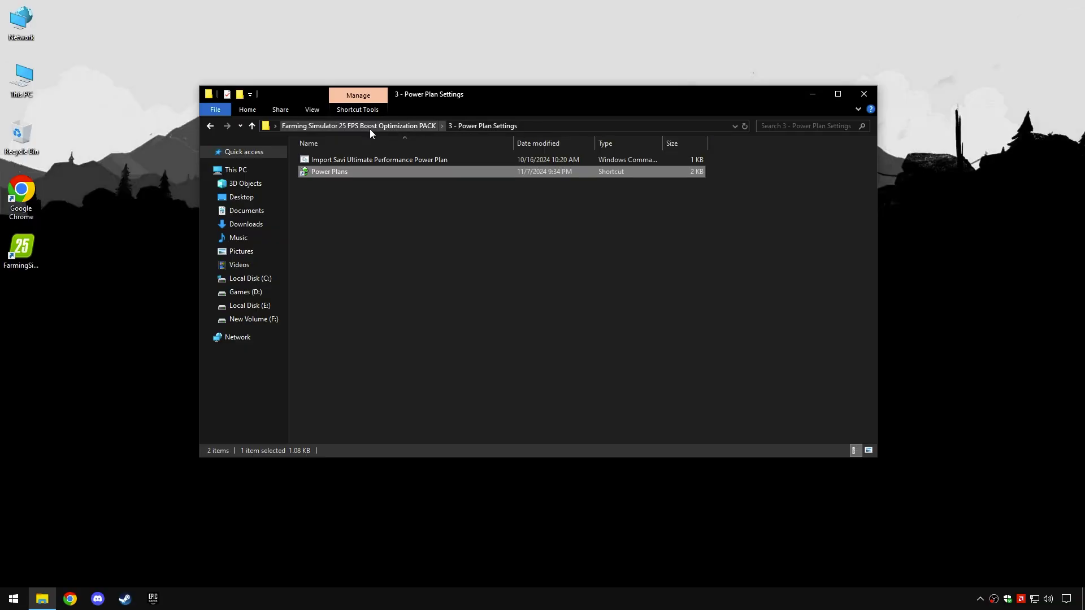
click(368, 127)
double_click(351, 195)
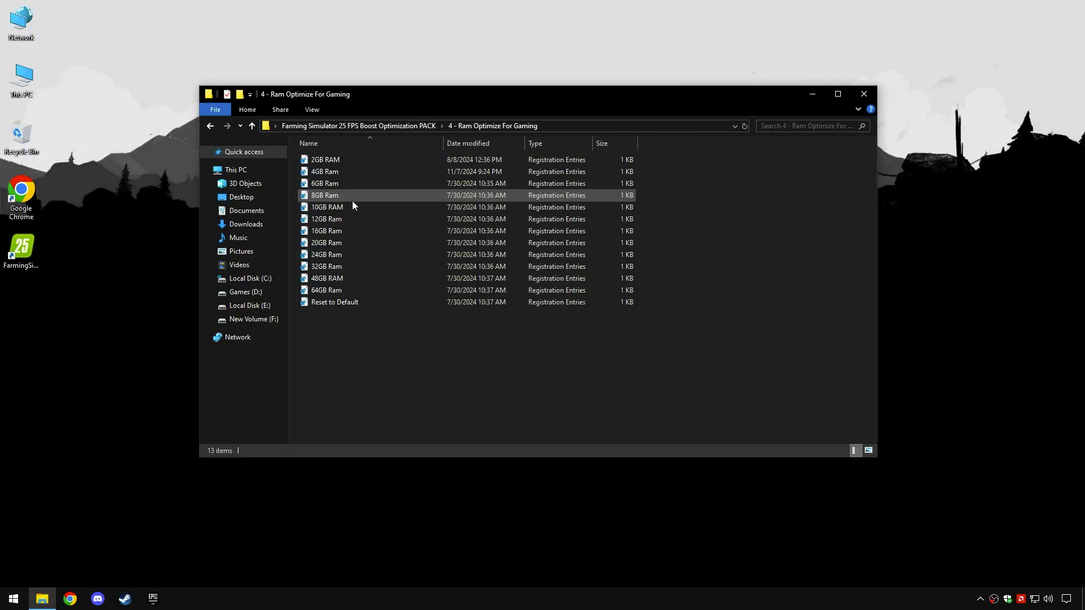
- Check the total installed memory on Task Manager's performance page, keeping the list of RAM files in view
right_click(13, 599)
click(73, 482)
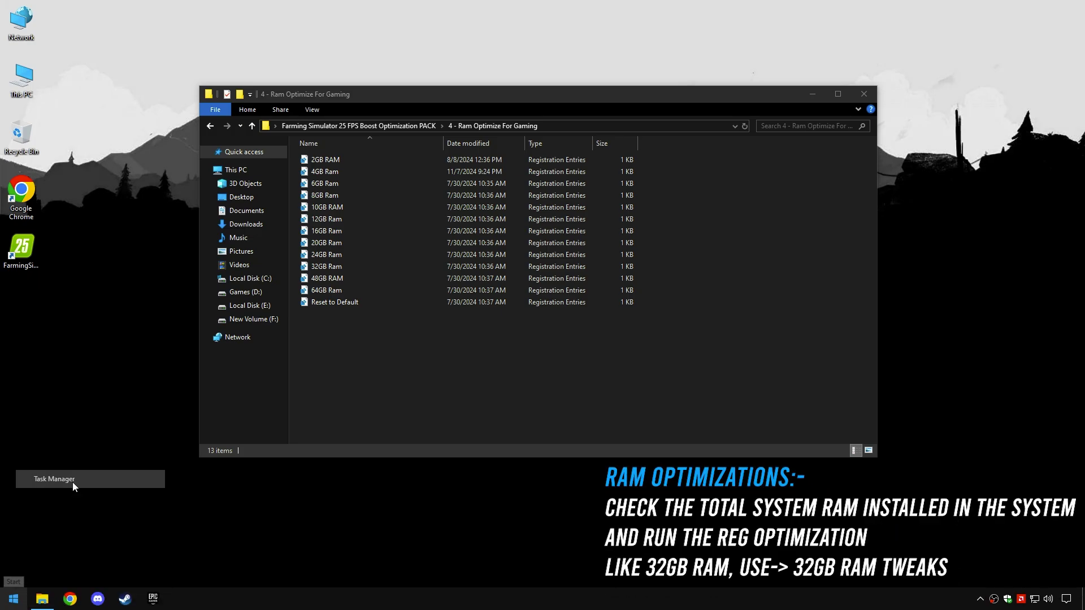
click(751, 151)
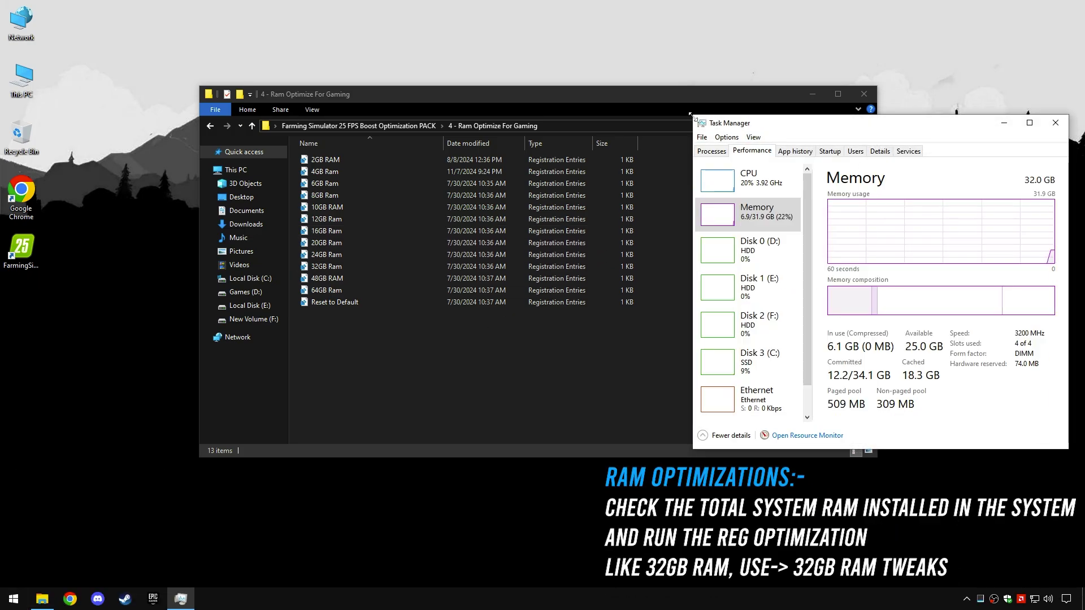
mouse_move(690, 115)
mouse_down()
mouse_move(733, 120)
mouse_move(671, 109)
mouse_up()
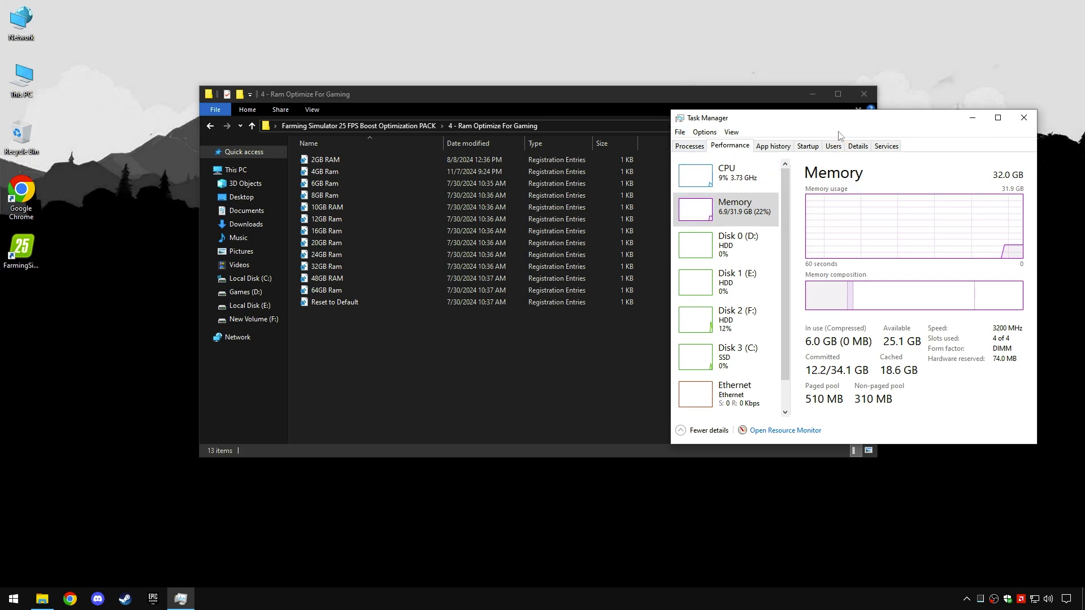
drag(839, 135, 823, 113)
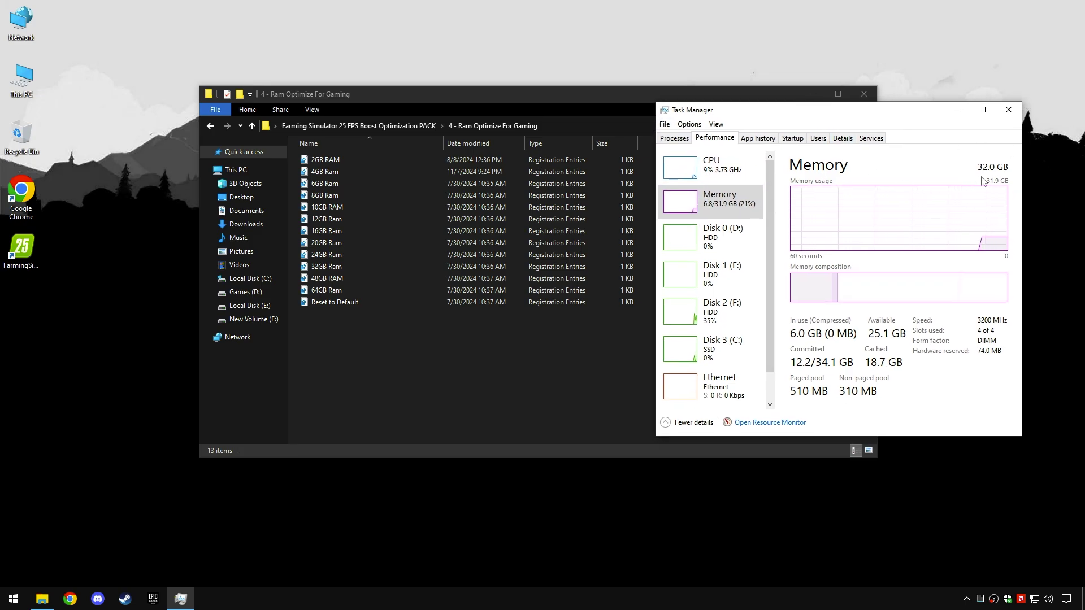
- Merge the 32GB Ram file into the registry and close Task Manager
double_click(327, 267)
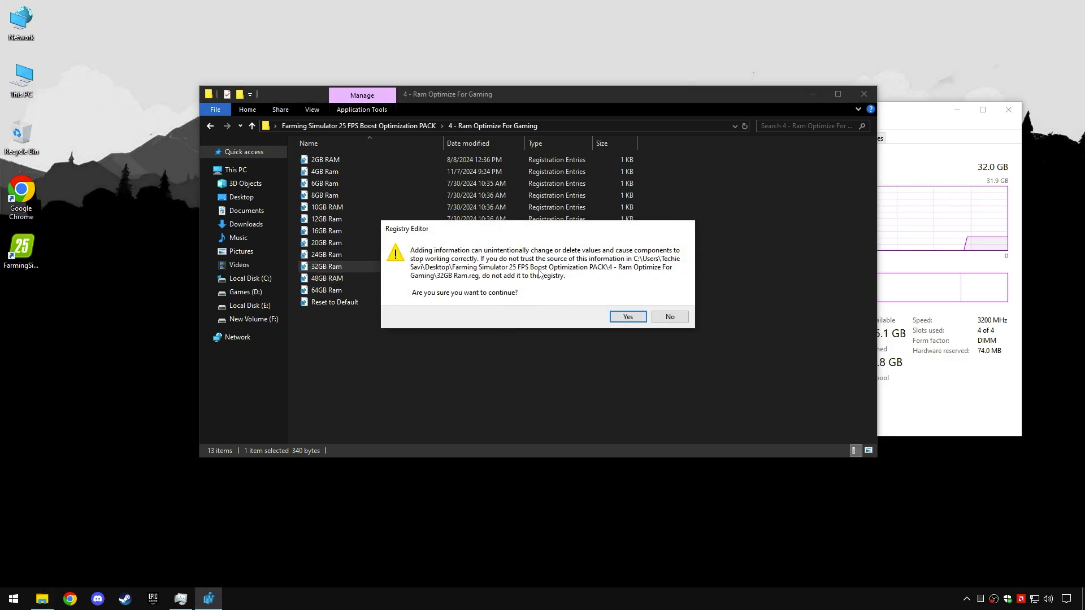
click(628, 316)
click(675, 310)
click(1020, 146)
click(1008, 110)
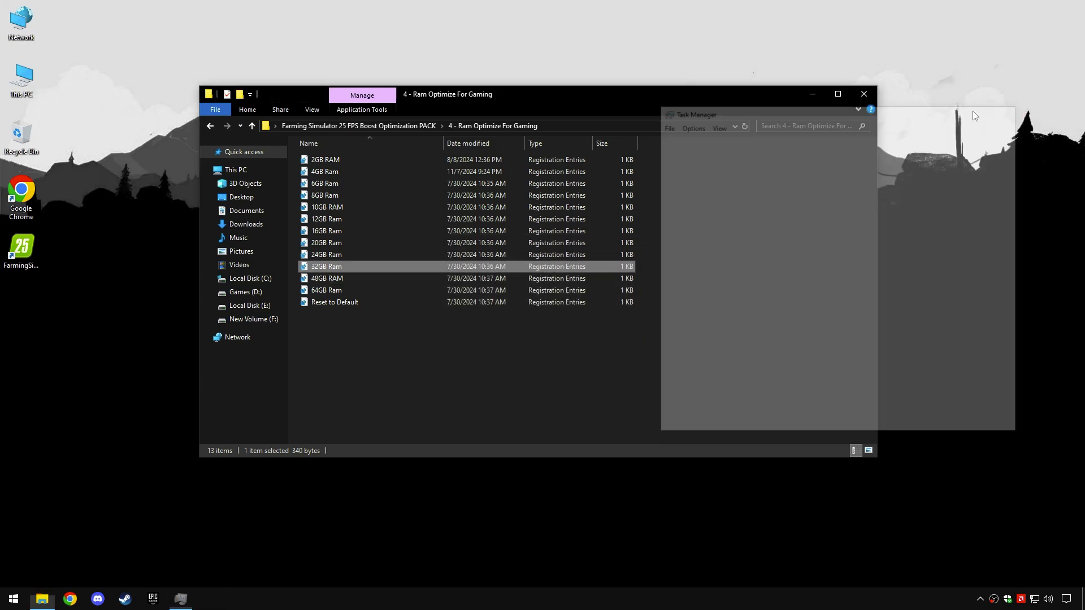
- Open the pack's "5 - Programs" folder and launch Unpark CPU
click(355, 124)
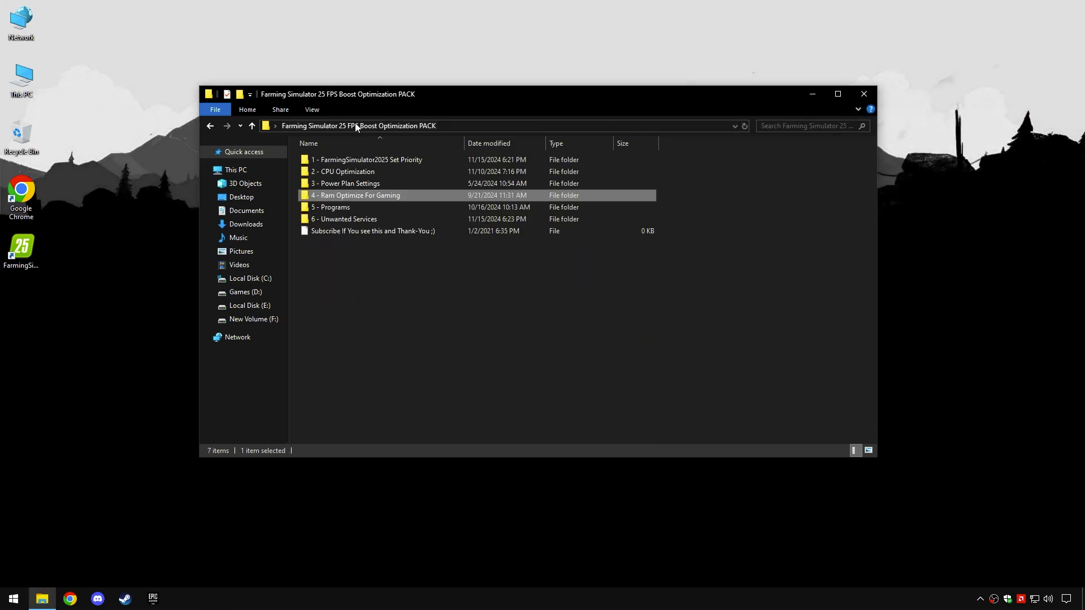
double_click(331, 208)
key(ctrl+a)
click(323, 172)
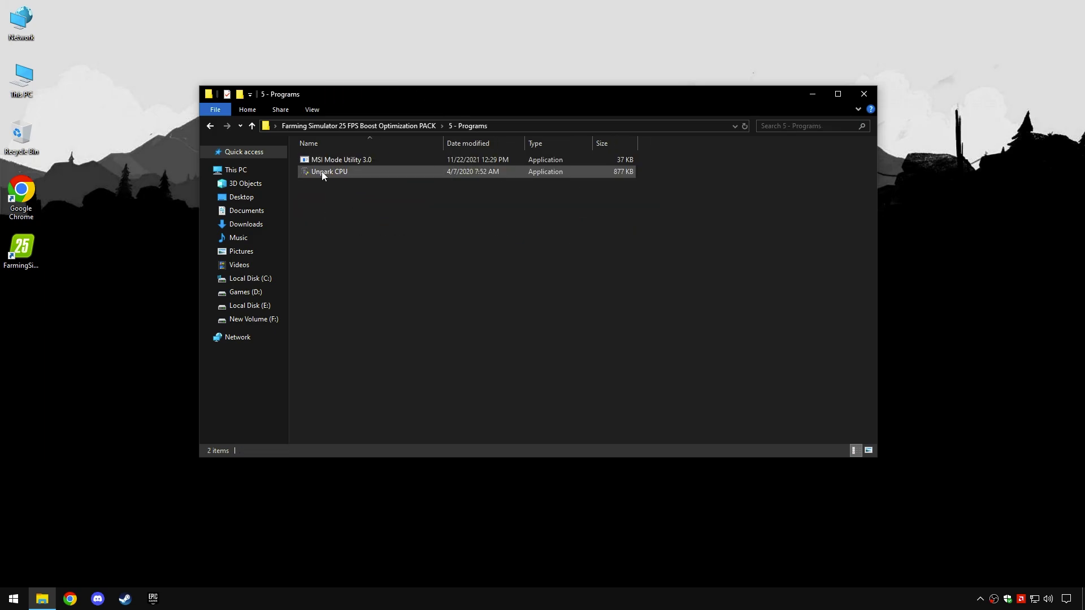
double_click(324, 171)
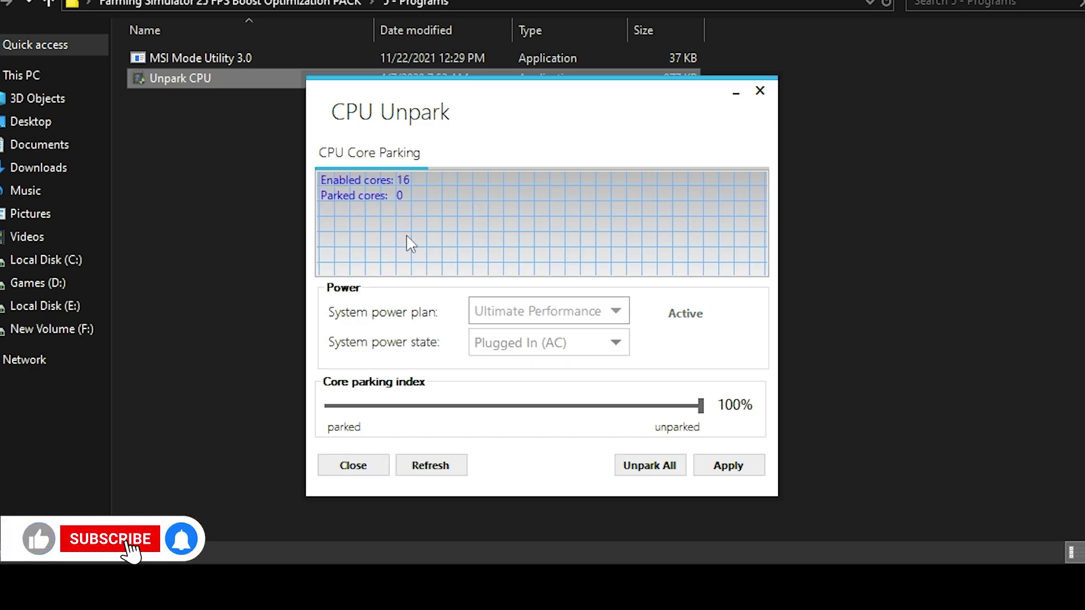
- Unpark all CPU cores for the Ultimate Performance power plan, apply the setting and close CPU Unpark
click(542, 311)
click(569, 356)
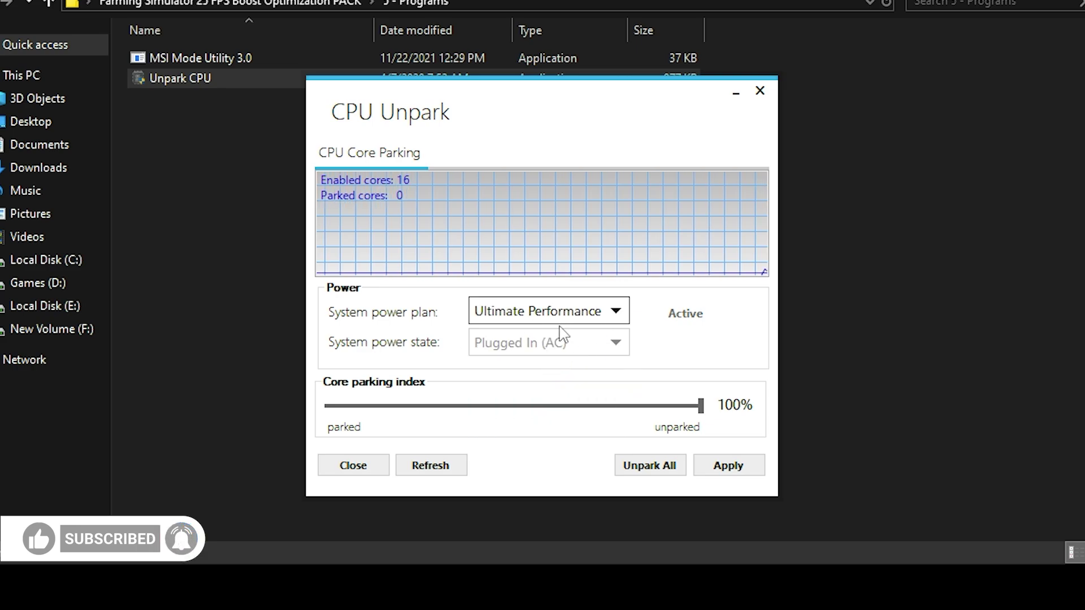
click(727, 465)
click(672, 341)
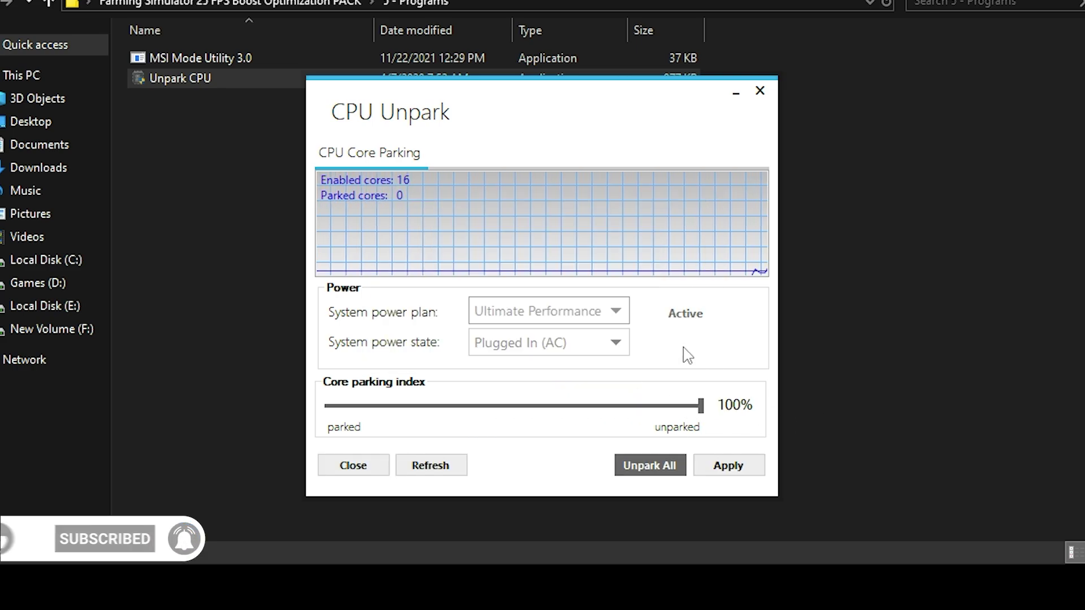
click(730, 465)
click(669, 340)
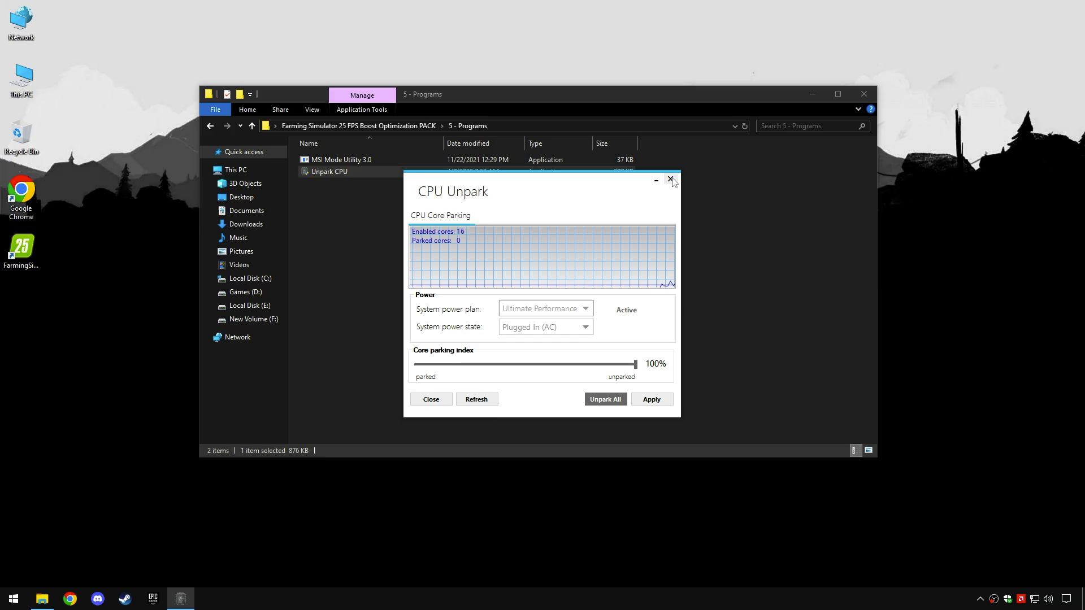
click(760, 91)
- Launch MSI Mode Utility 3.0 and set the AMD Radeon RX 6700 XT's interrupt priority to High
right_click(178, 56)
click(357, 177)
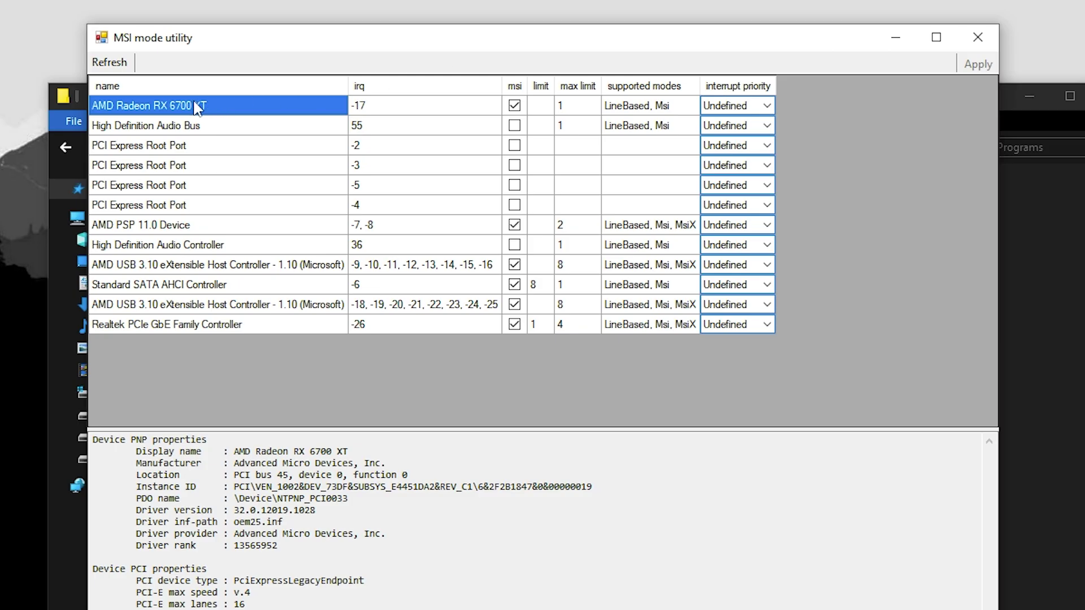
click(763, 110)
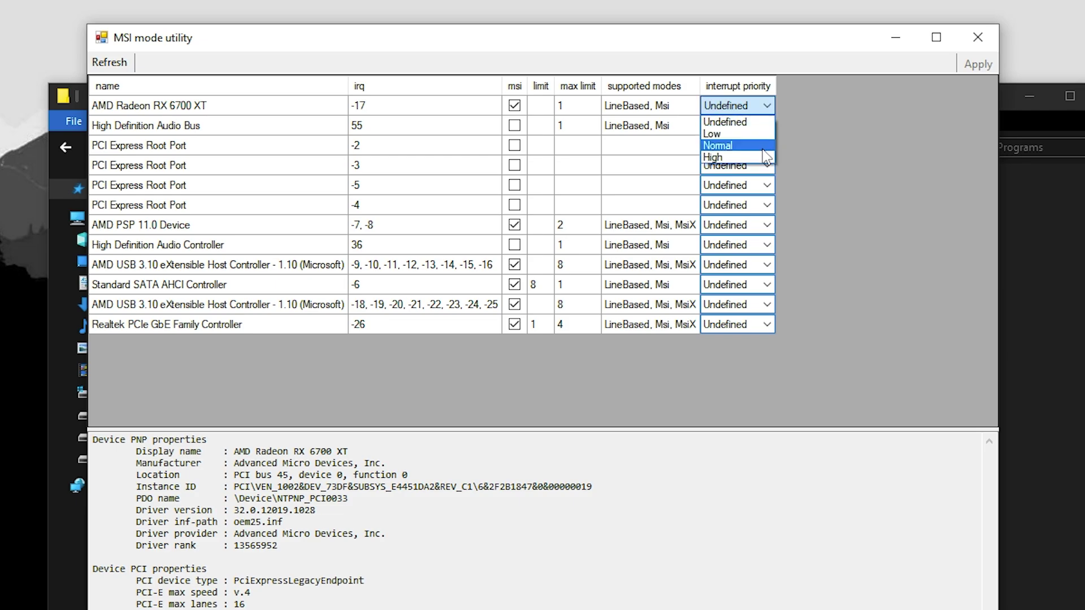
click(758, 161)
- Set the interrupt priority of the first AMD USB 3.10 eXtensible Host Controller and the Standard SATA AHCI Controller to High
click(226, 246)
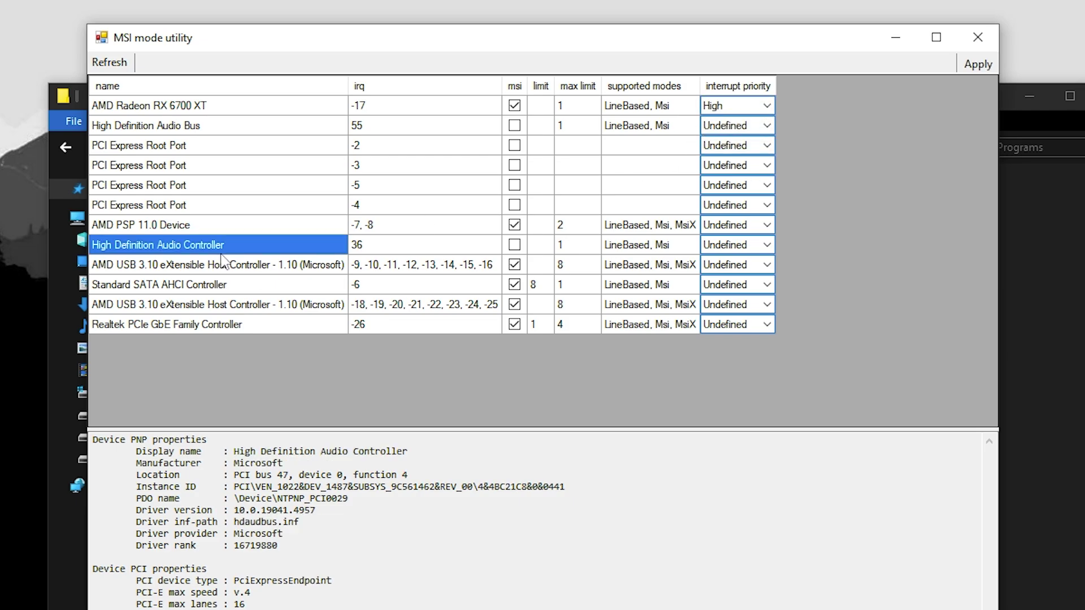
click(247, 266)
click(735, 264)
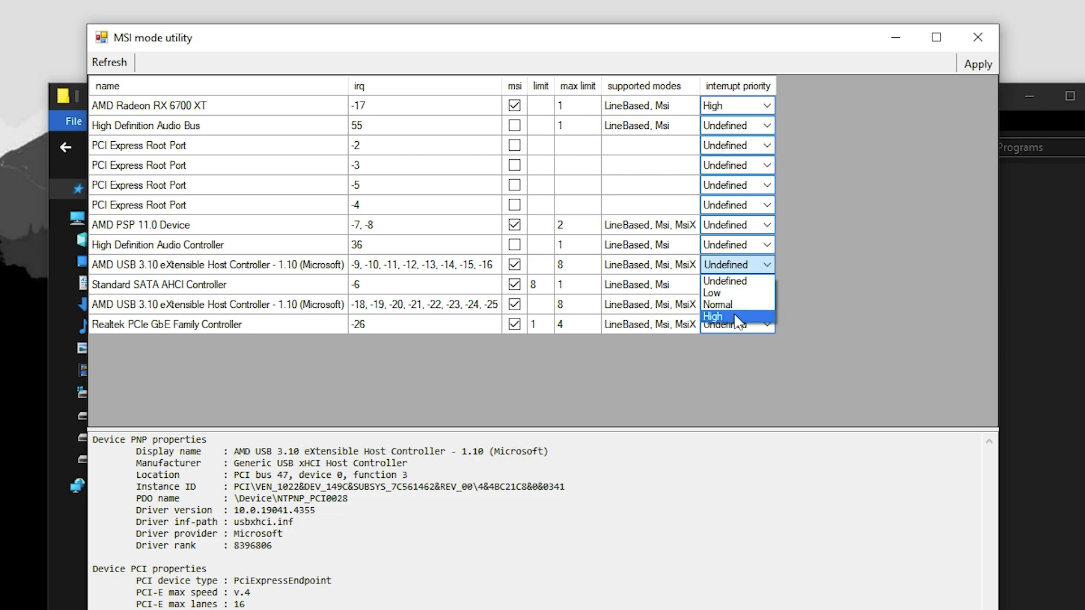
click(729, 319)
click(254, 286)
click(735, 285)
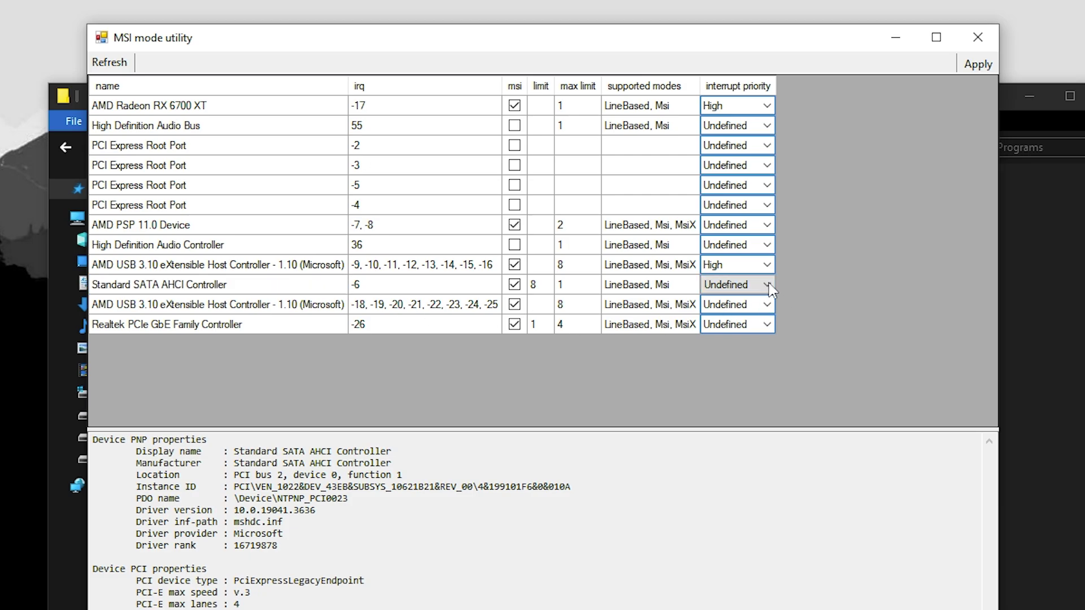
click(727, 331)
- Set the second AMD USB 3.10 eXtensible Host Controller's interrupt priority to High, apply the changes and close MSI mode utility
click(274, 305)
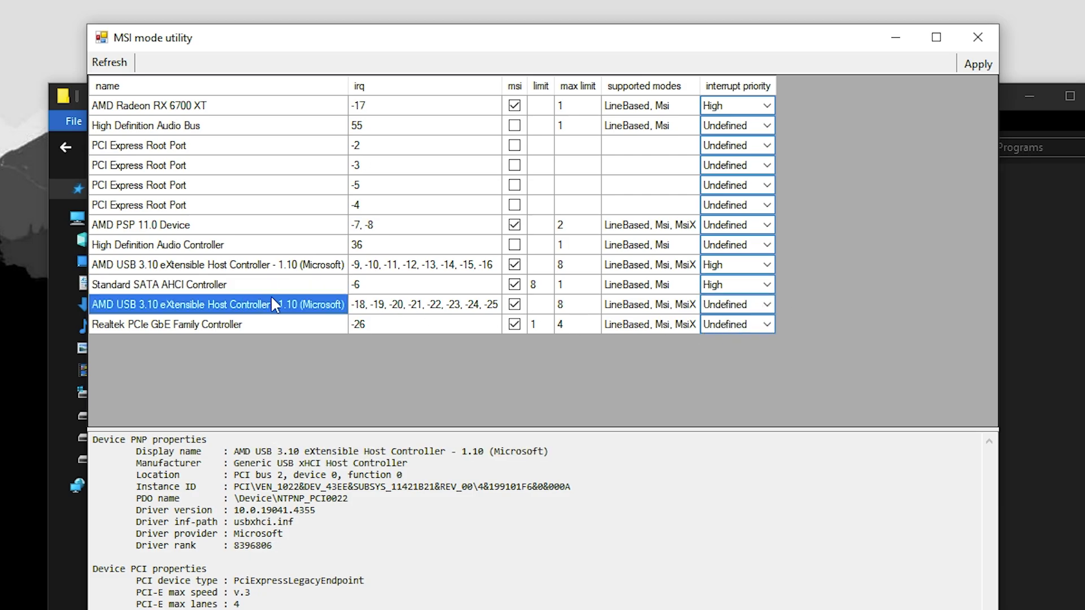
click(730, 305)
click(727, 349)
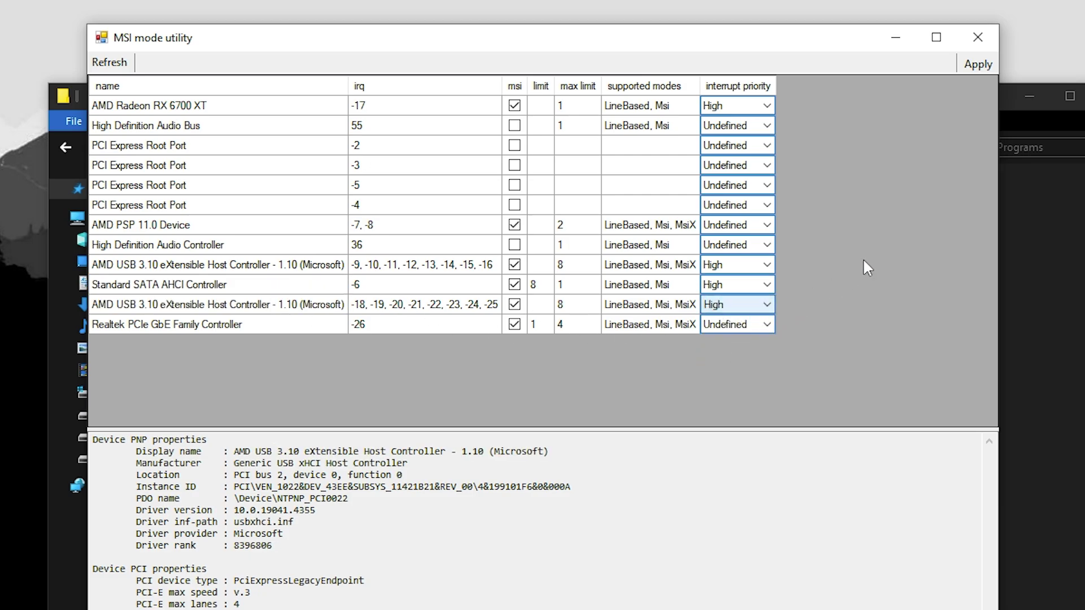
click(976, 65)
click(978, 37)
- Open the pack's "6 - Unwanted Services" folder, look inside its #Revert Folder and return to the services folder
click(373, 126)
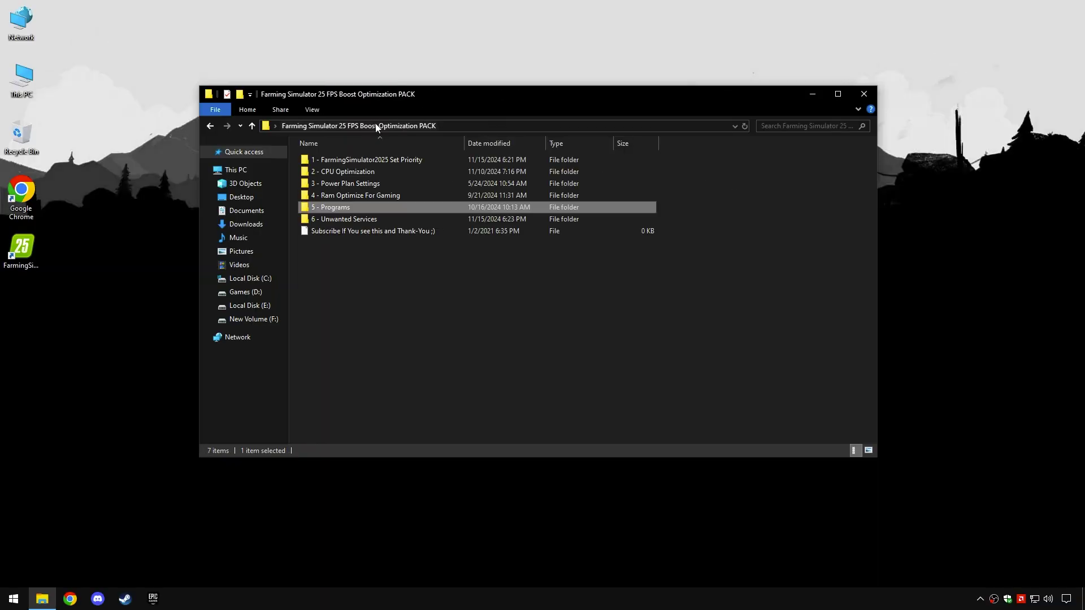
double_click(334, 221)
drag(352, 238, 381, 151)
click(373, 217)
double_click(333, 163)
click(375, 220)
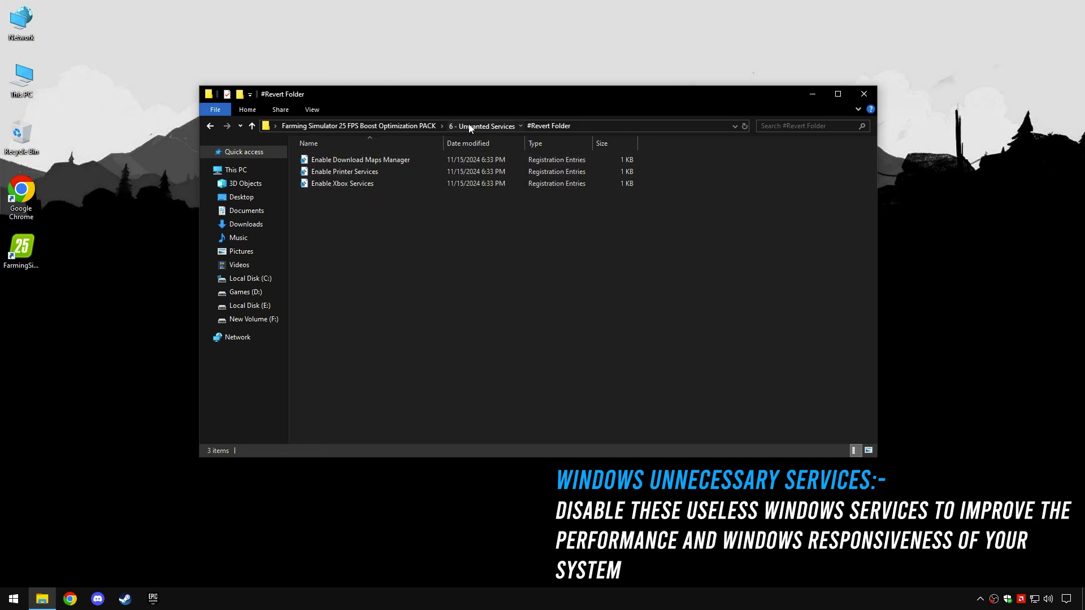
click(489, 126)
- Merge the Disable Download Maps Manager file into the registry
click(368, 171)
double_click(367, 171)
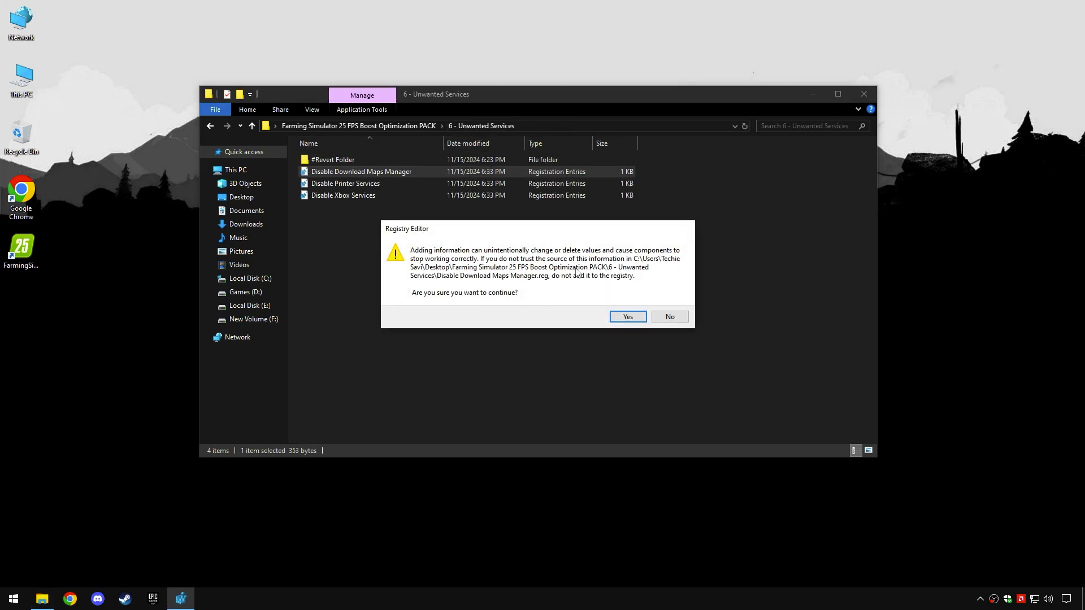
click(629, 316)
click(662, 304)
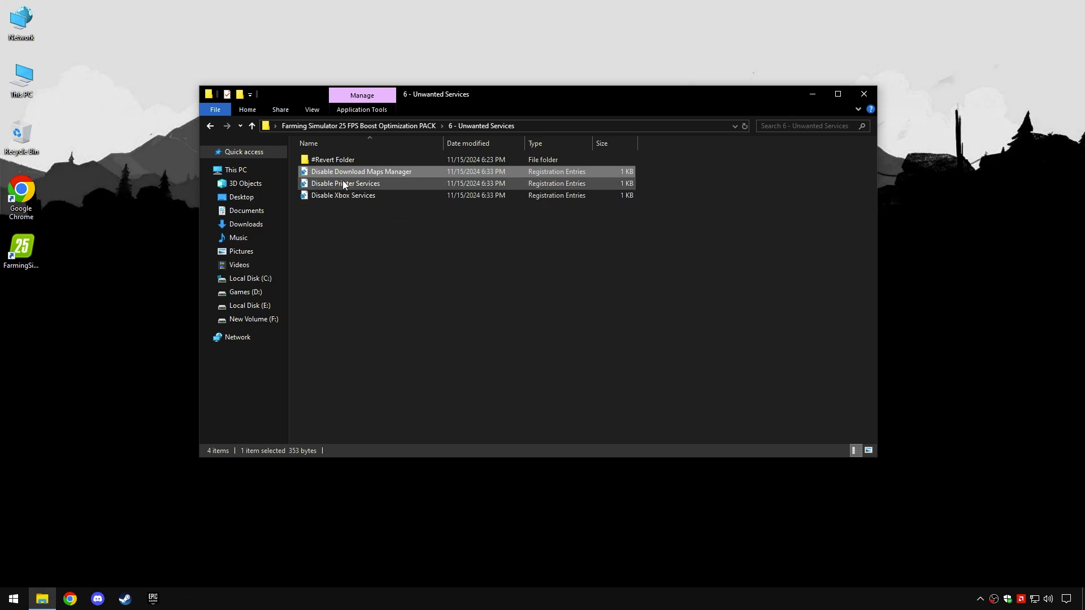
- Merge the Disable Printer Services file into the registry
double_click(342, 181)
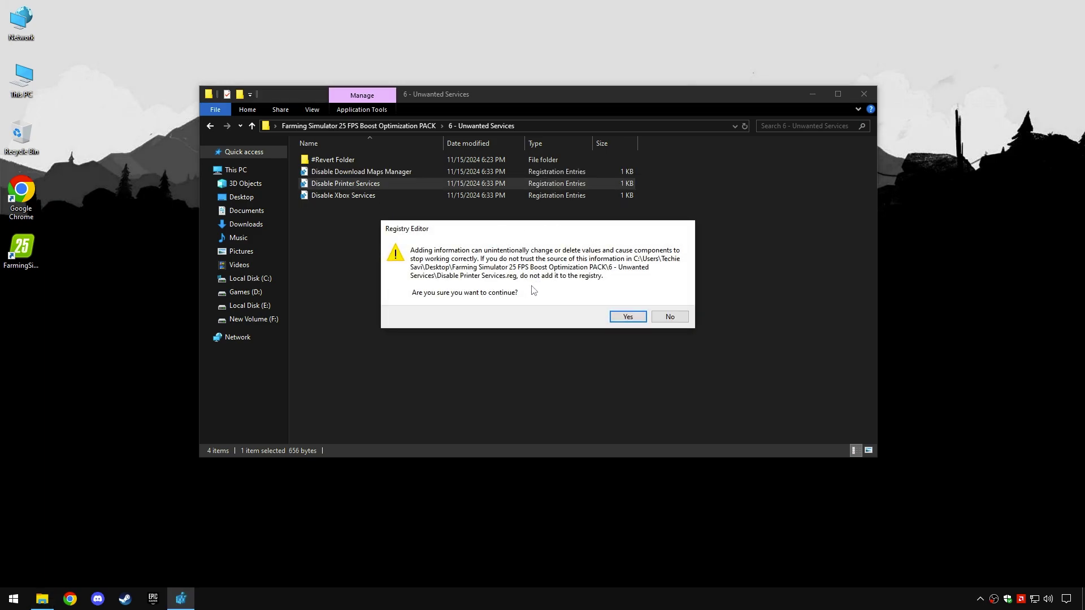
click(628, 317)
click(665, 303)
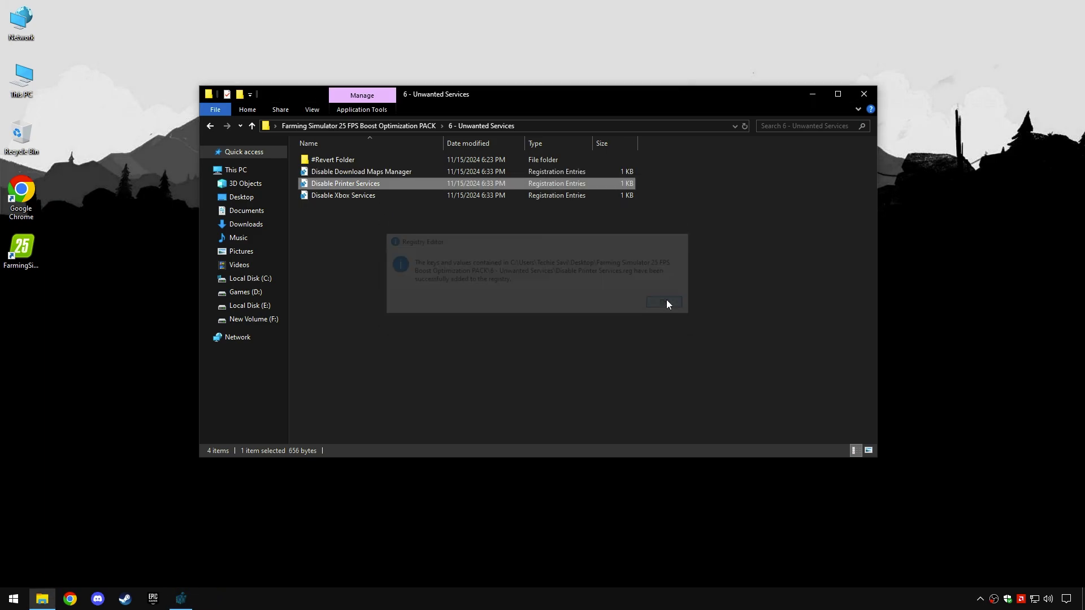
- Merge the Disable Xbox Services file into the registry
double_click(330, 196)
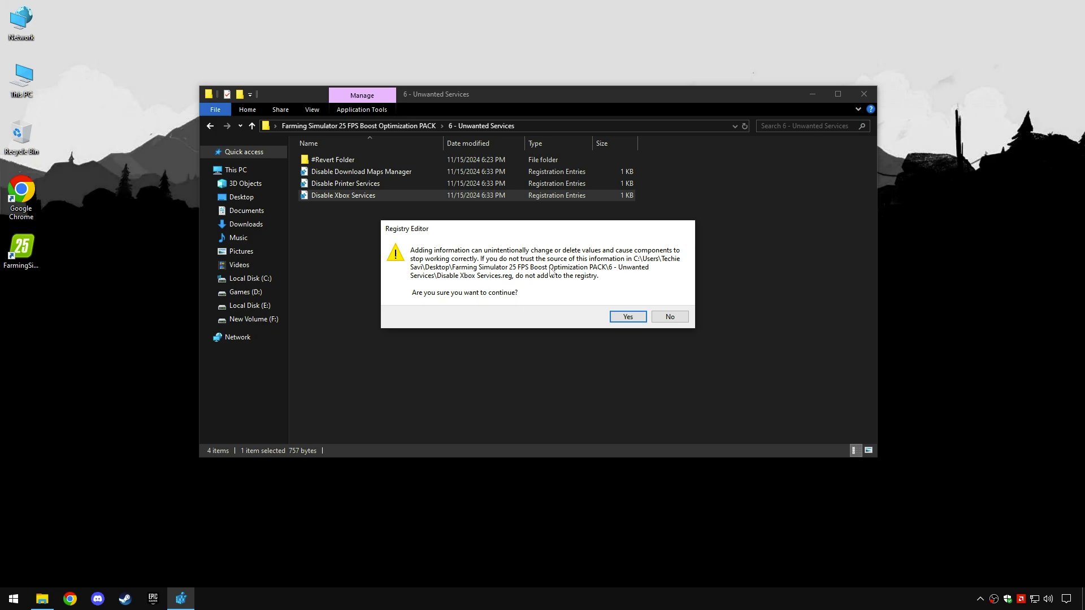
click(632, 320)
click(664, 302)
- Return to the main folder of the optimization pack and close its File Explorer window
click(367, 127)
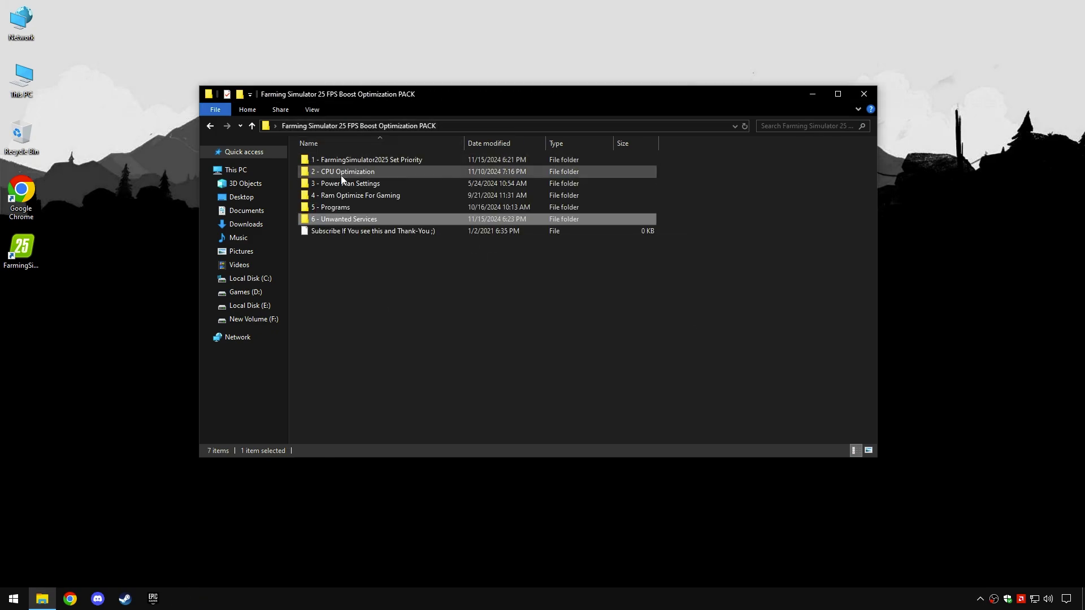
click(352, 232)
drag(348, 253, 385, 146)
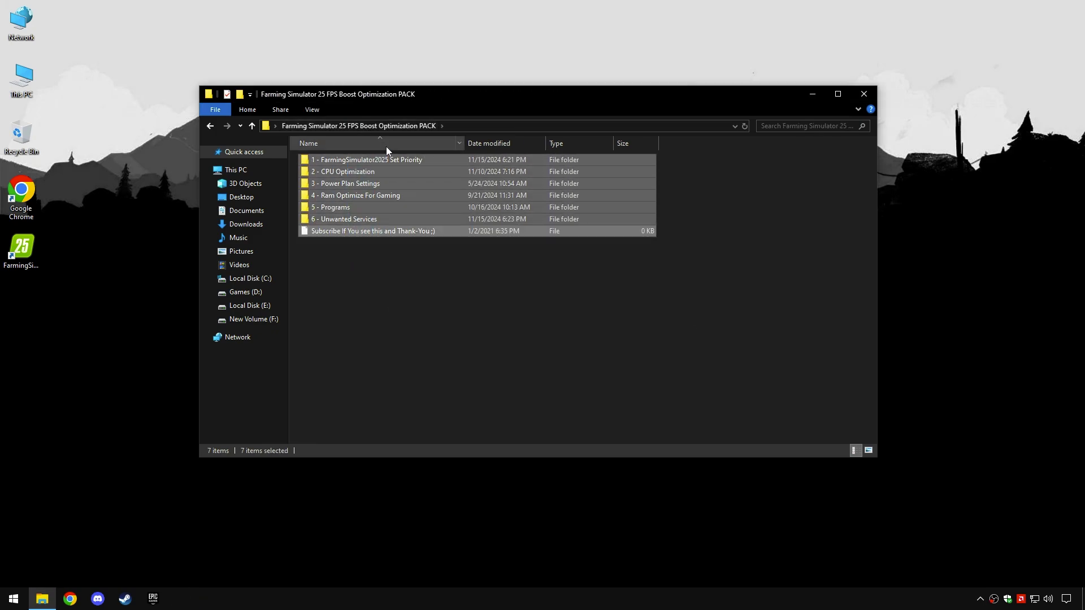
click(392, 243)
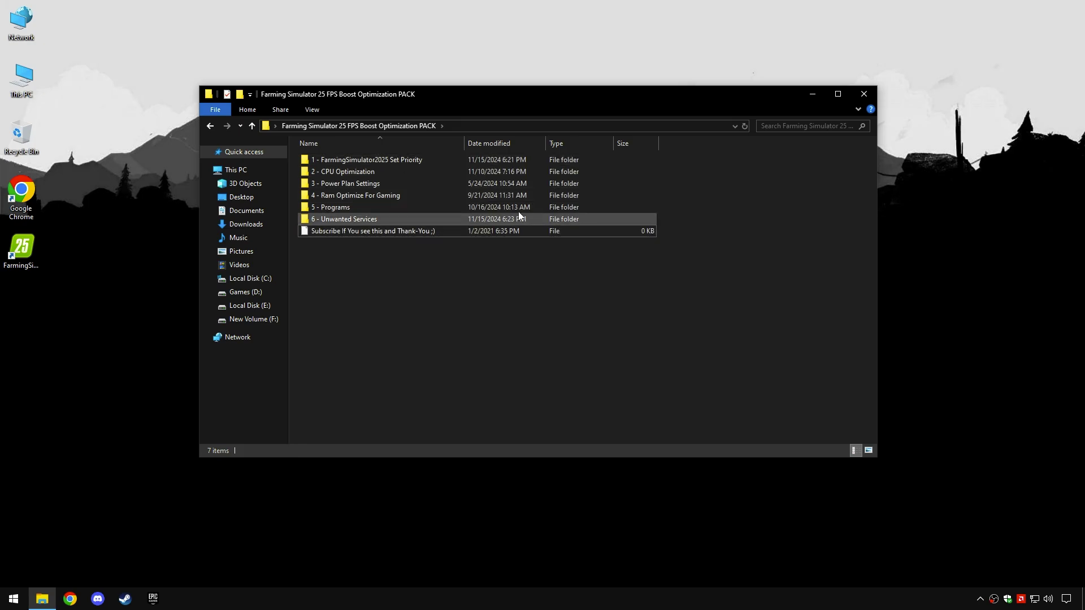
click(858, 100)
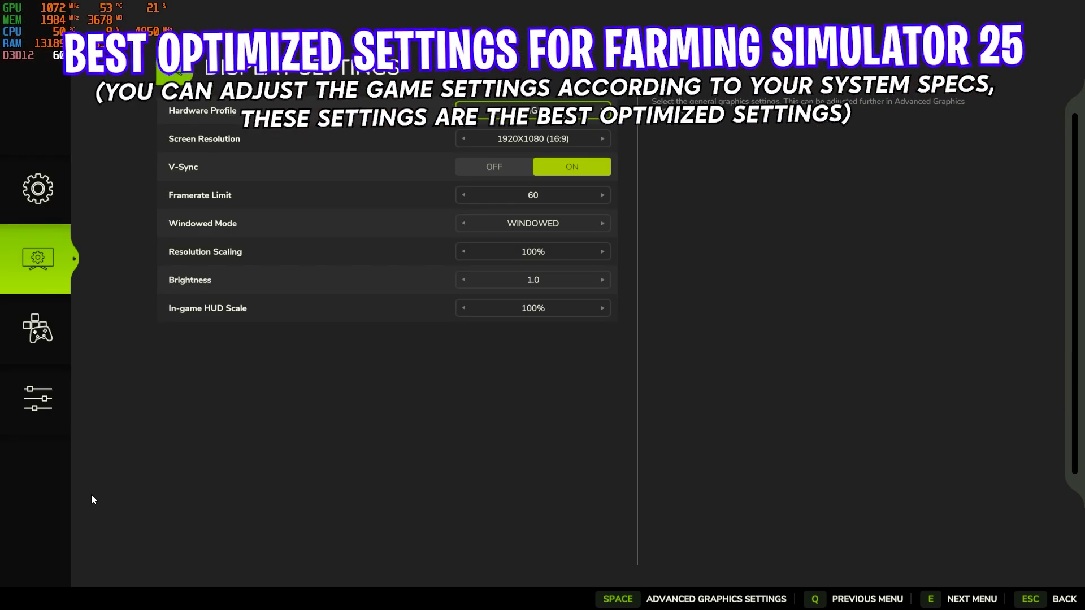
- In Farming Simulator 25's display settings, set Hardware Profile to Medium, V-Sync to Off, Framerate Limit to 240 and Windowed Mode to Windowed
click(38, 190)
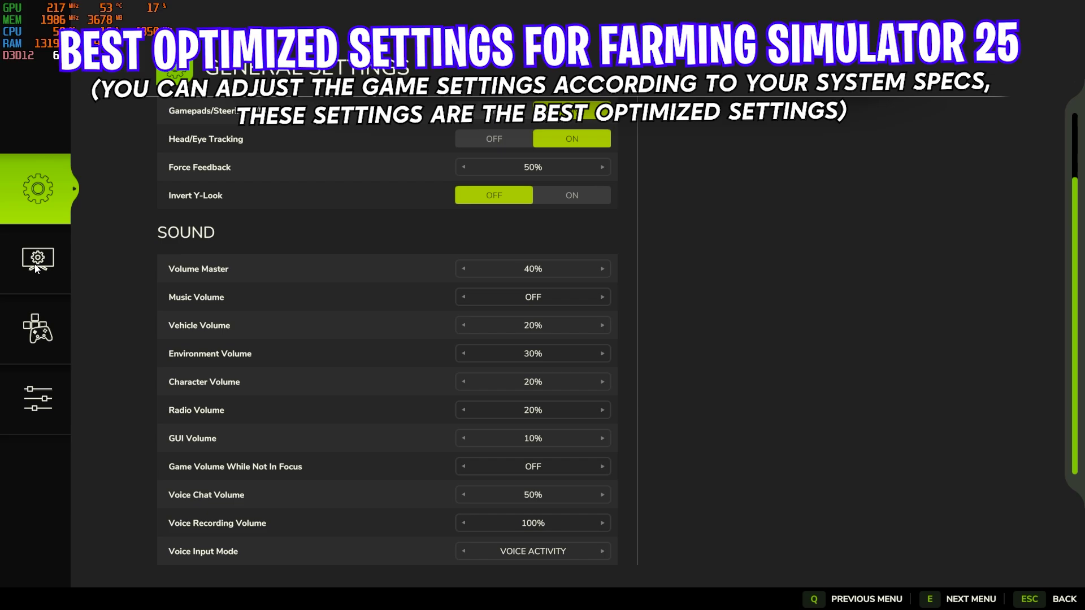
click(36, 262)
click(465, 110)
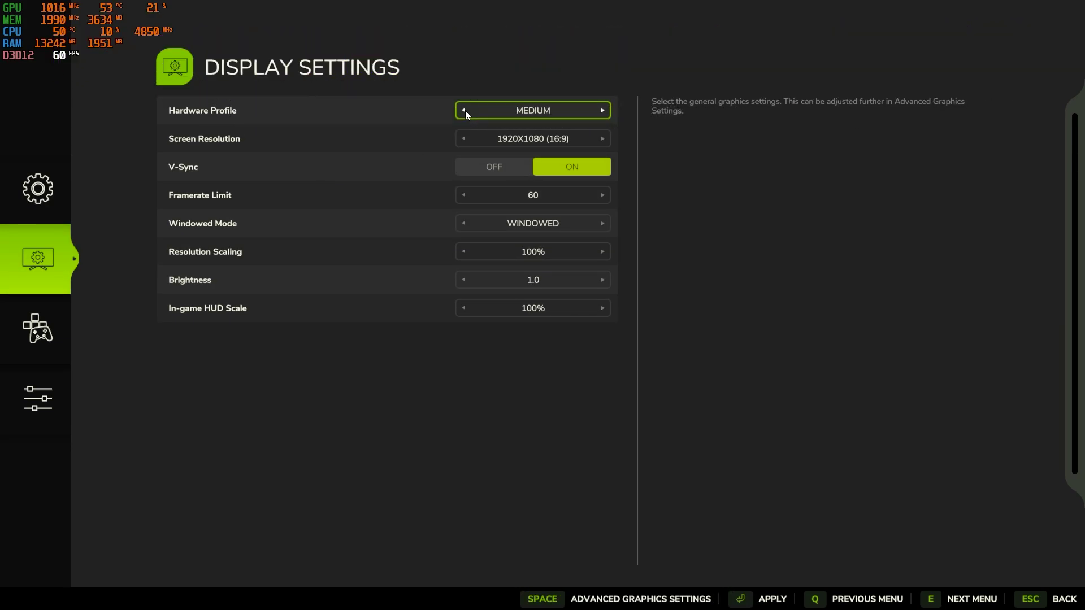
click(497, 167)
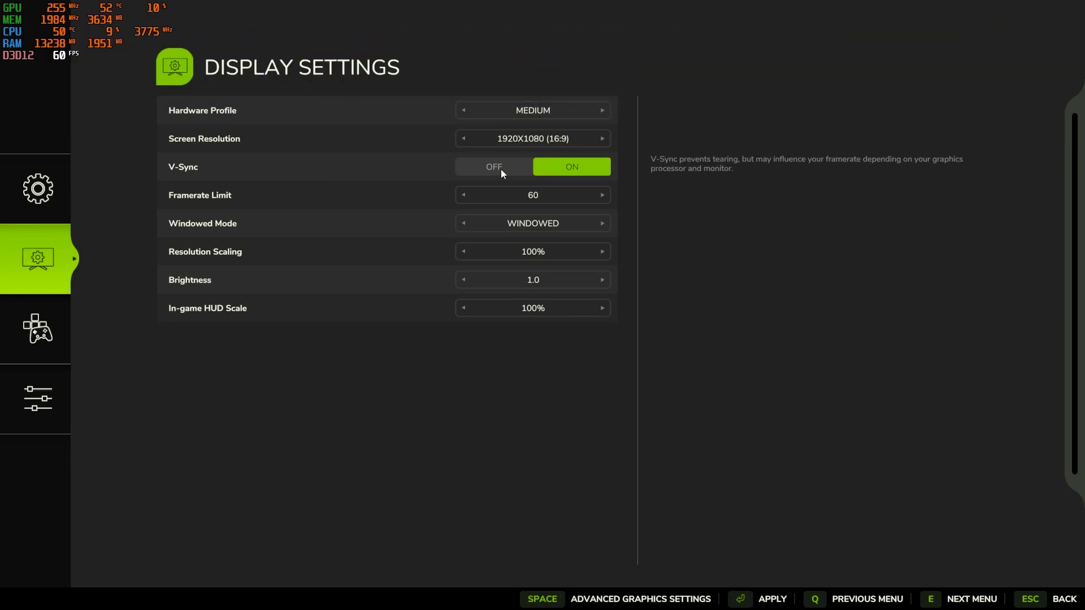
click(601, 195)
click(601, 224)
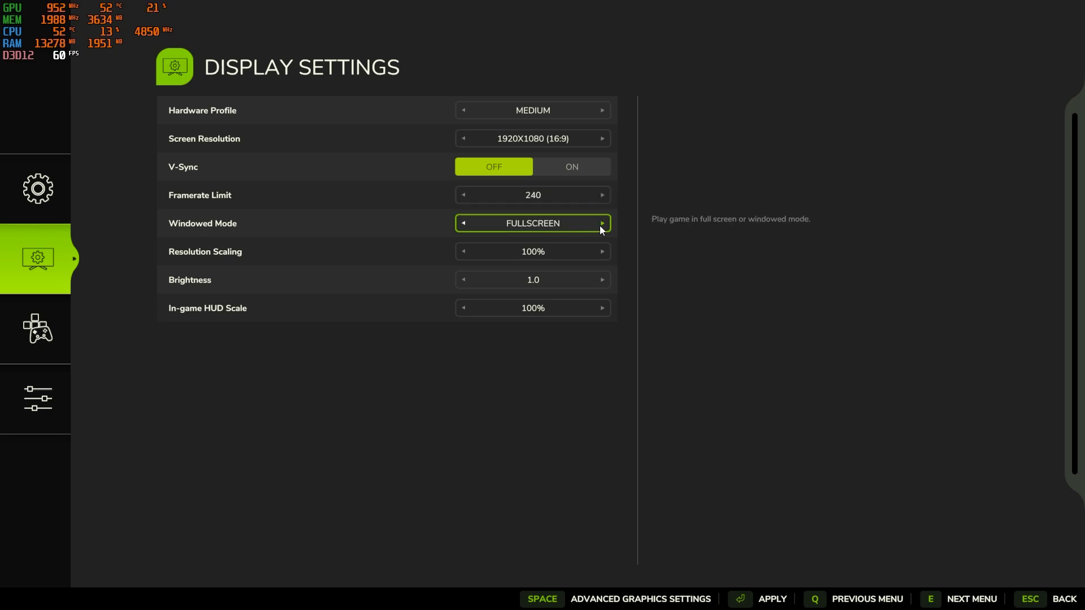
click(465, 224)
click(465, 252)
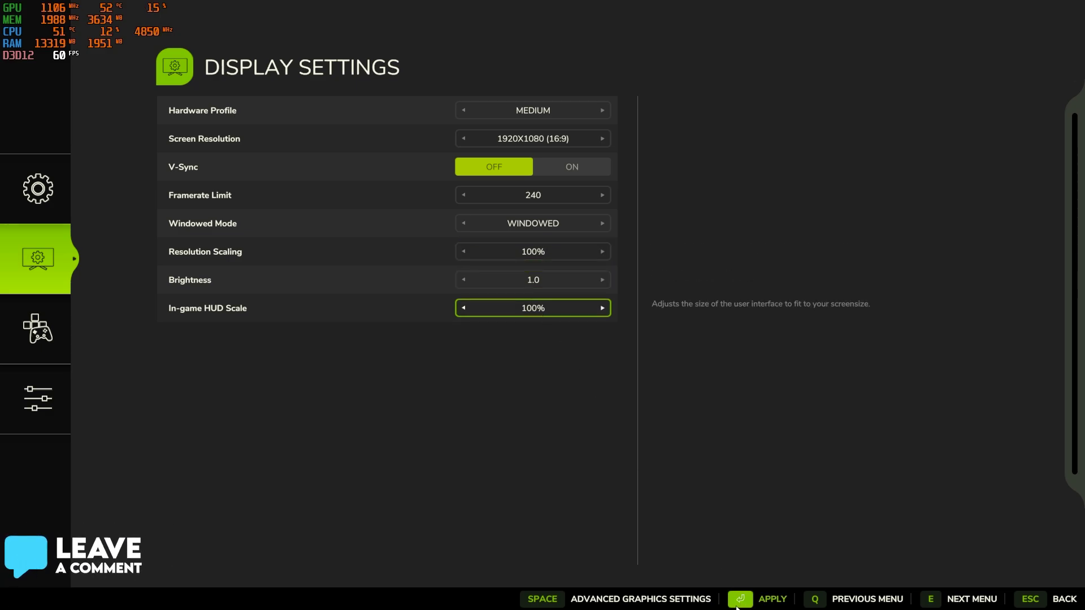
- Open the advanced graphics settings and set Shader Quality to High, with Screen Space Shading Rate and Screen Space Reflections on Off
click(538, 600)
scroll(512, 317, down, 1)
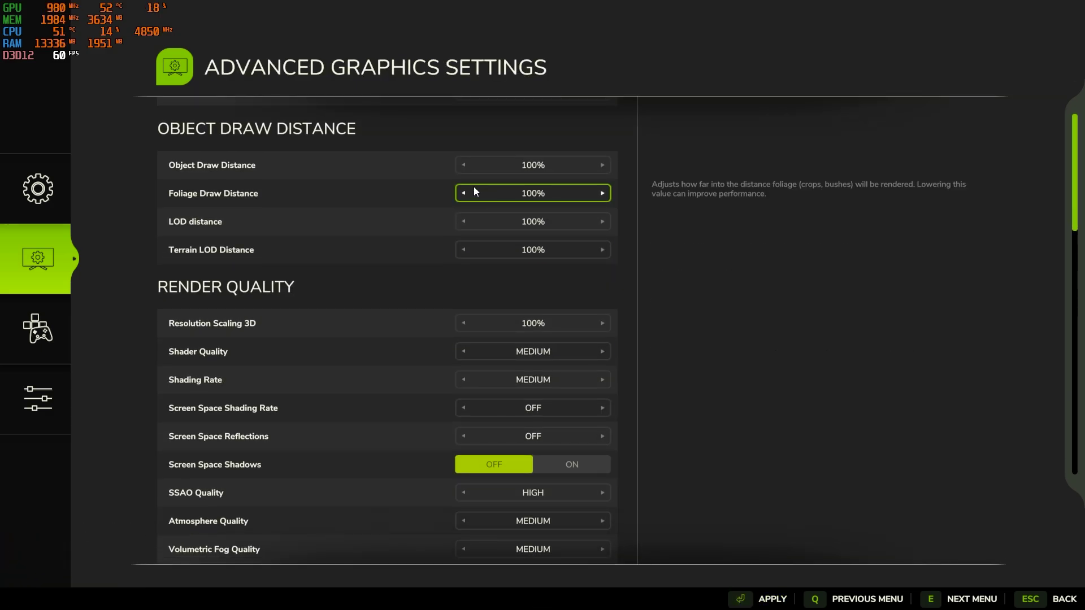
scroll(493, 209, up, 1)
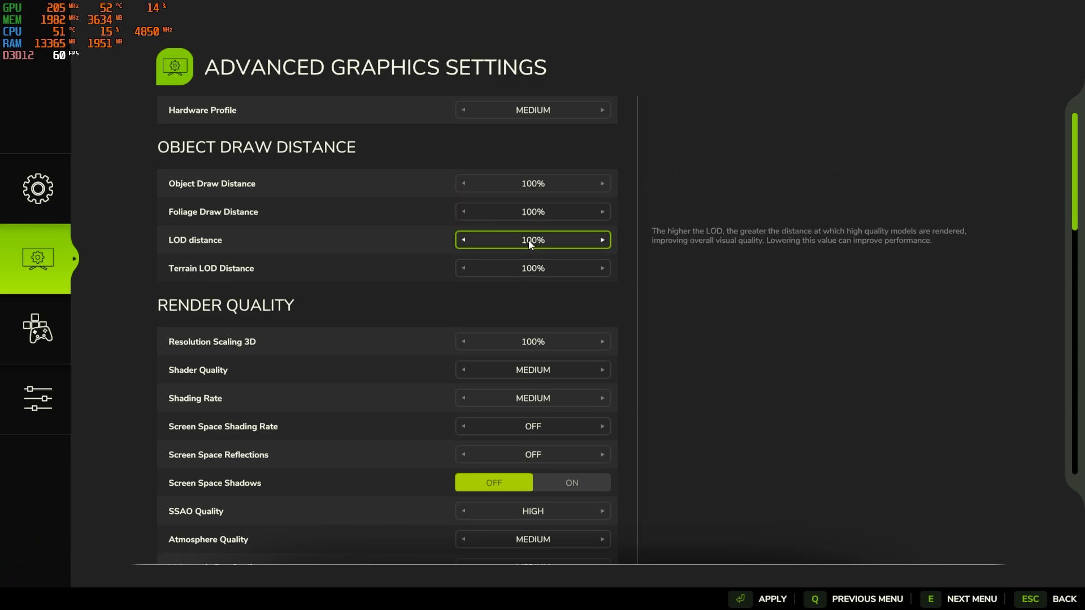
scroll(628, 268, down, 3)
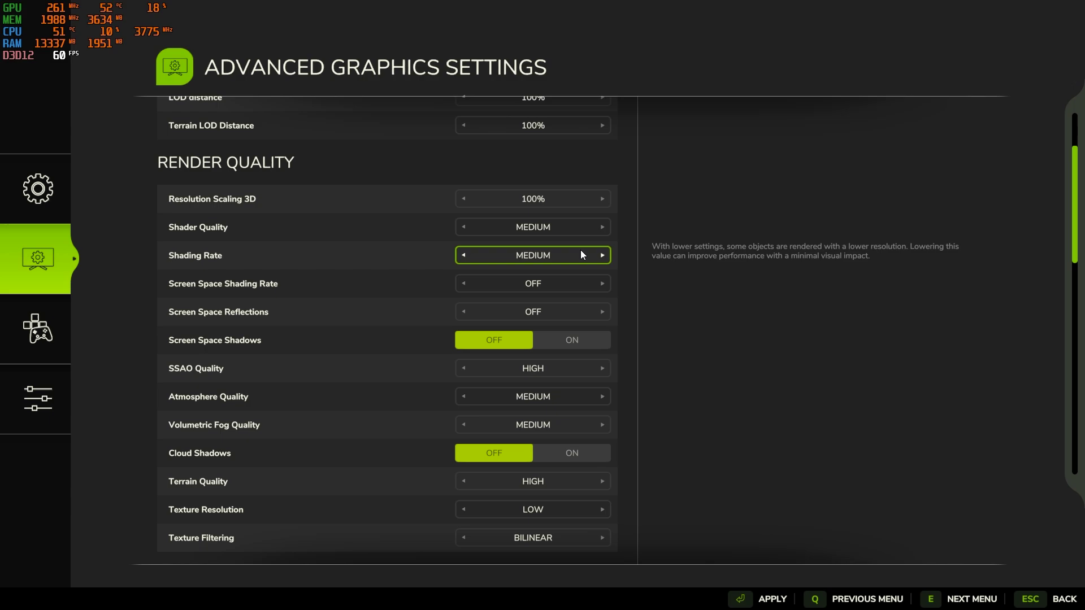
click(463, 226)
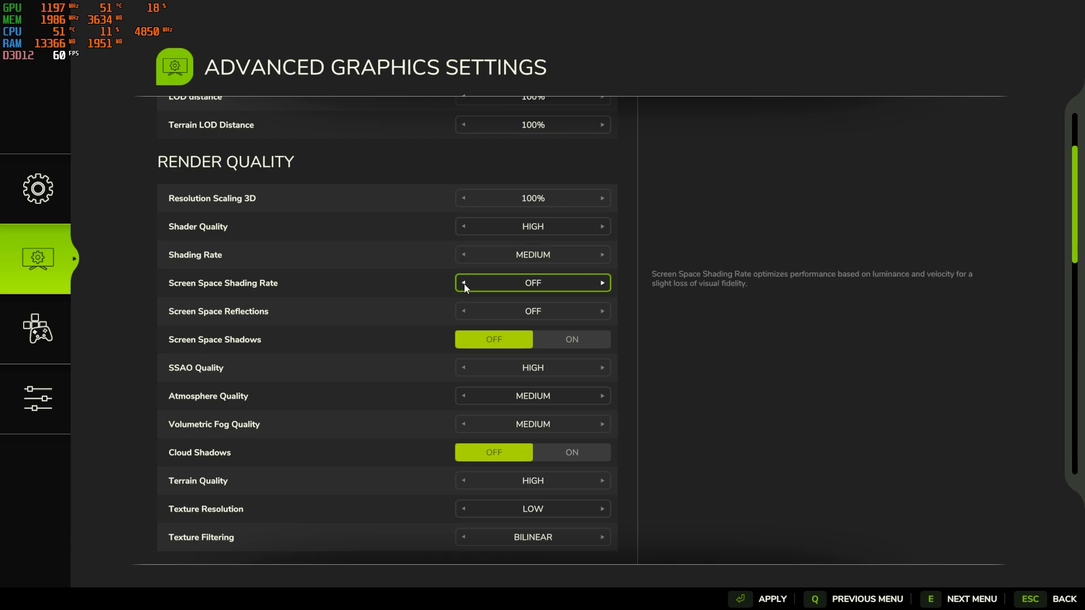
click(602, 284)
click(602, 283)
click(463, 311)
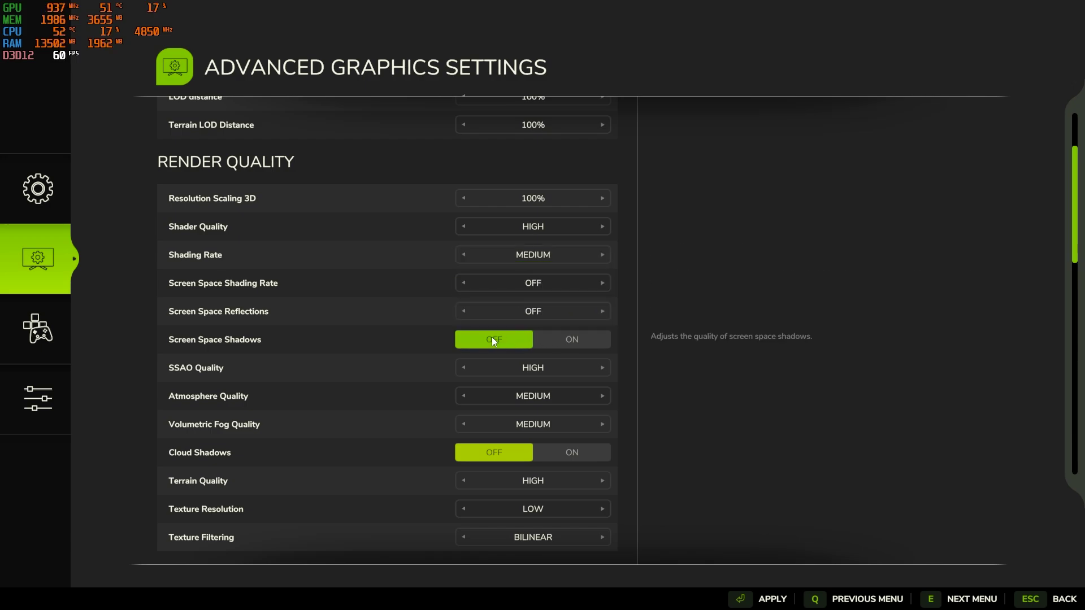
- Set SSAO Quality to Medium in the render quality settings
scroll(510, 340, down, 5)
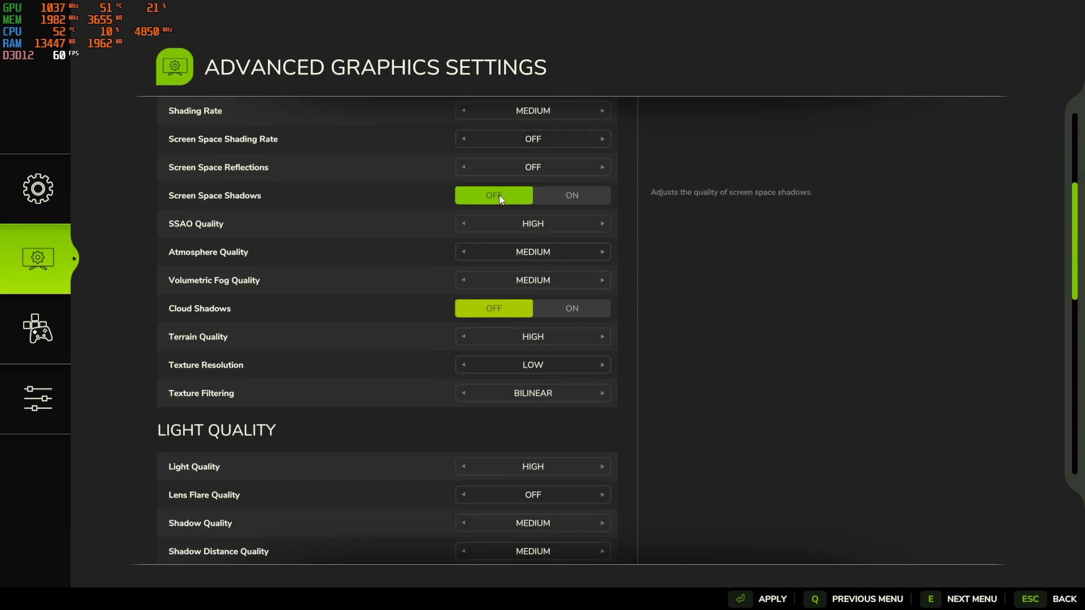
click(464, 225)
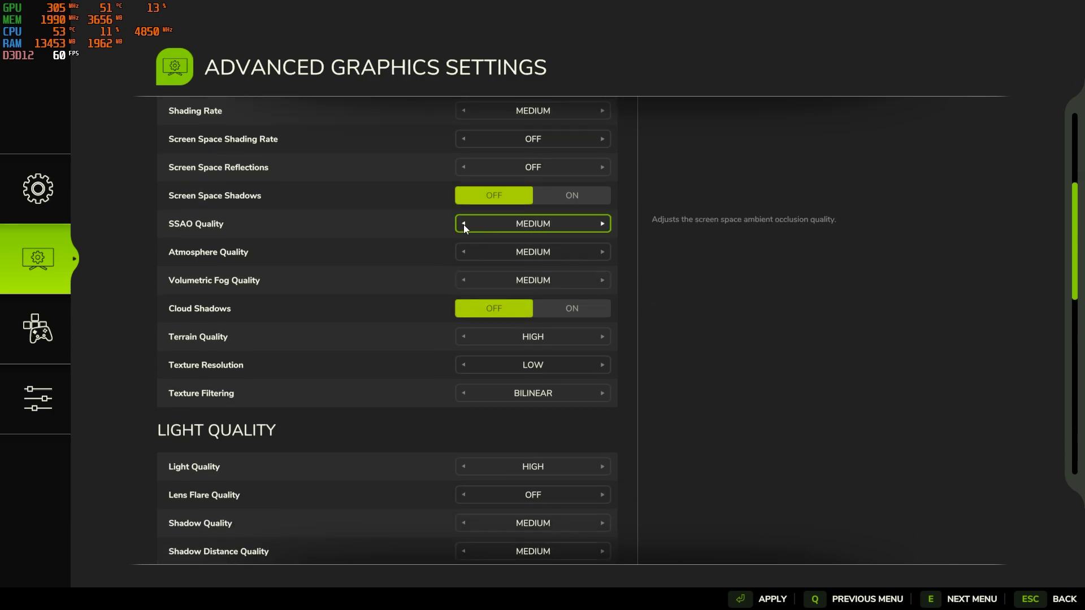
click(463, 225)
click(463, 225)
click(463, 225)
click(462, 225)
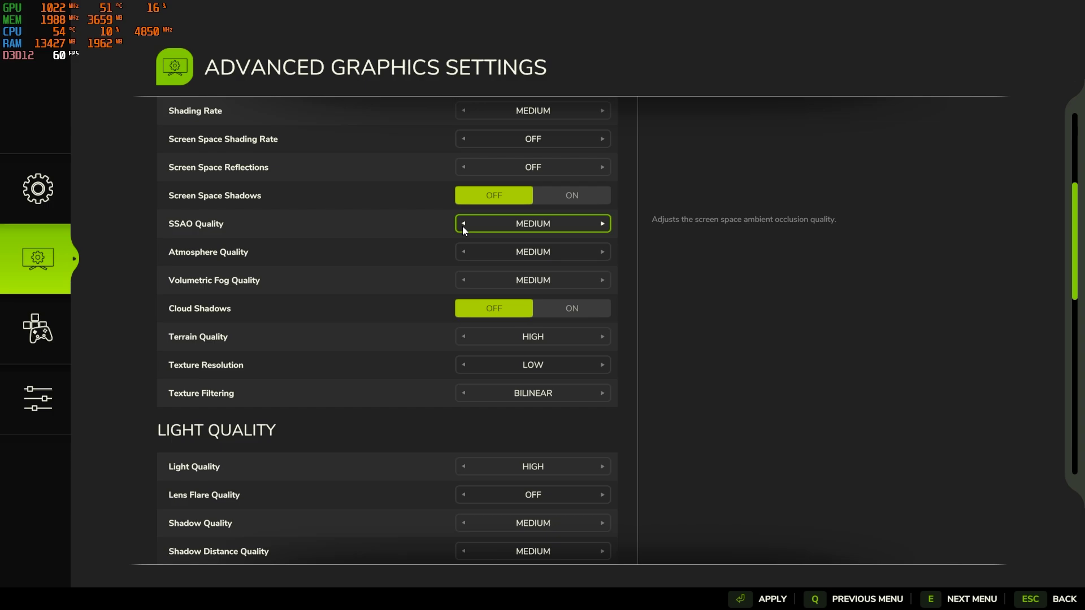
- Set Atmosphere Quality to Medium and Volumetric Fog Quality to Low
click(527, 252)
click(602, 252)
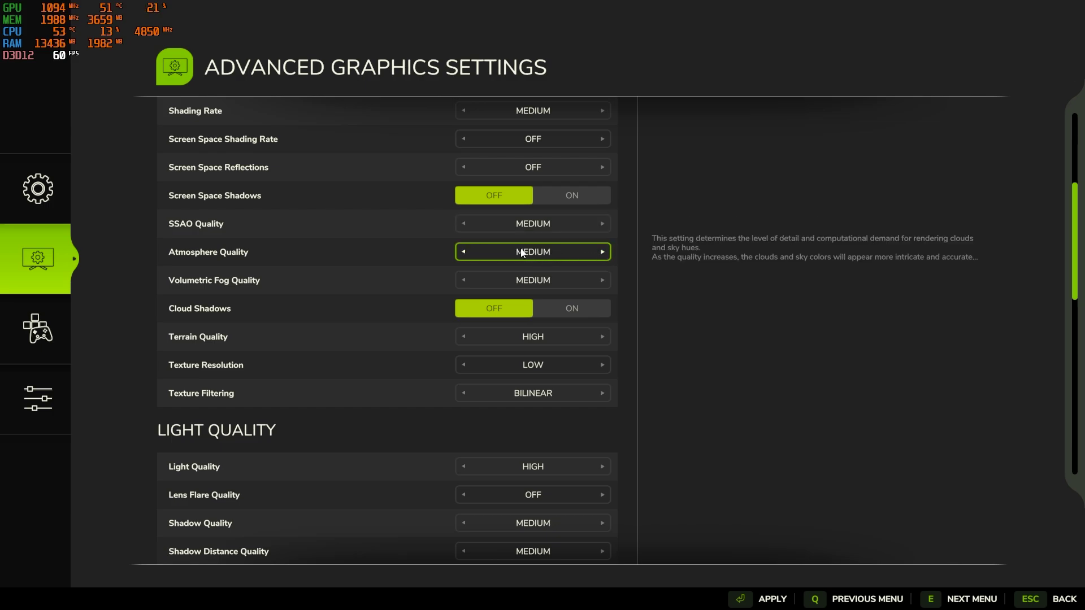
click(466, 280)
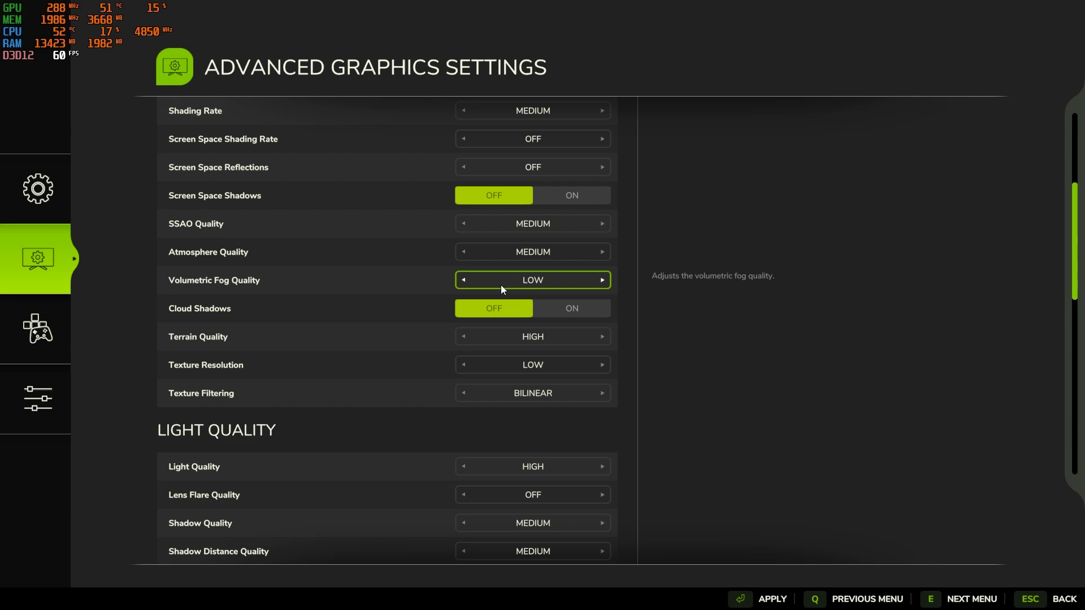
- Set Terrain Quality to Medium and Texture Resolution to High
click(461, 337)
click(460, 338)
click(603, 337)
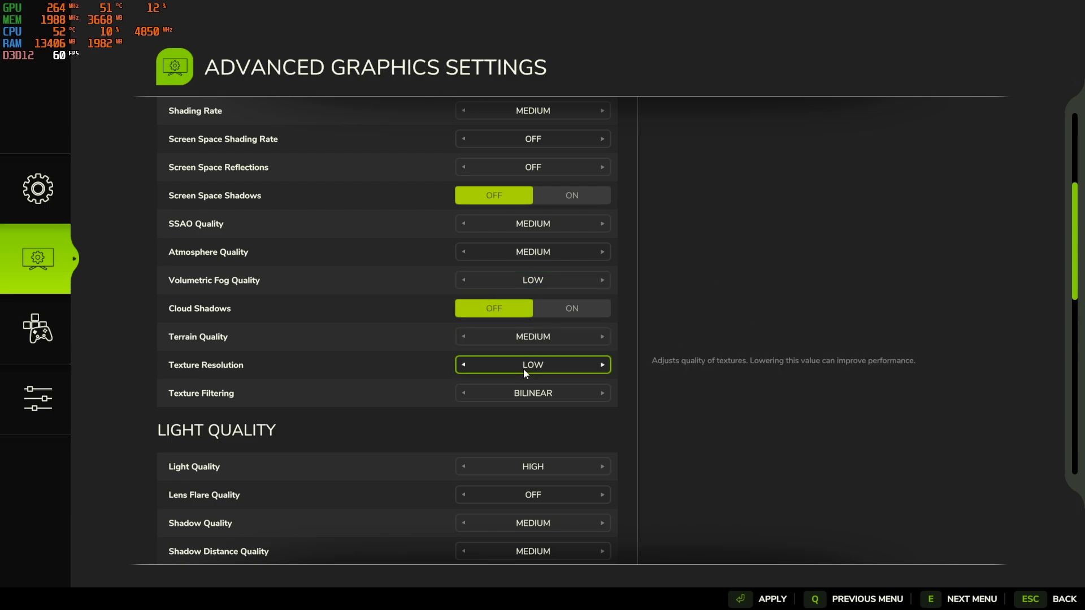
click(602, 365)
click(602, 366)
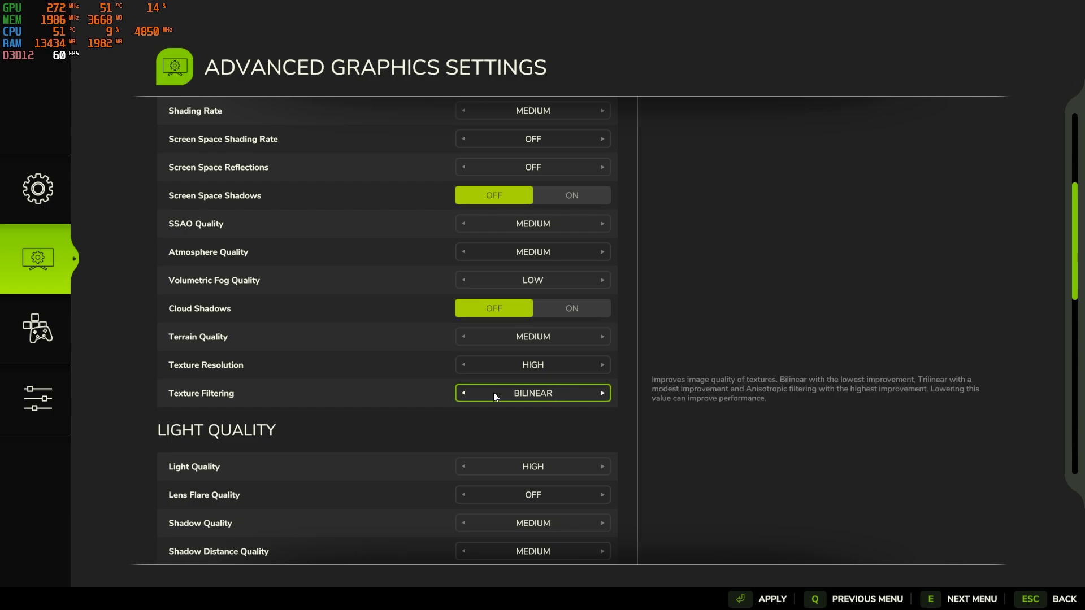
- Set Texture Filtering to Aniso 16x
click(462, 393)
click(462, 394)
click(603, 394)
- Set Light Quality to Medium in the light quality settings
scroll(528, 398, down, 5)
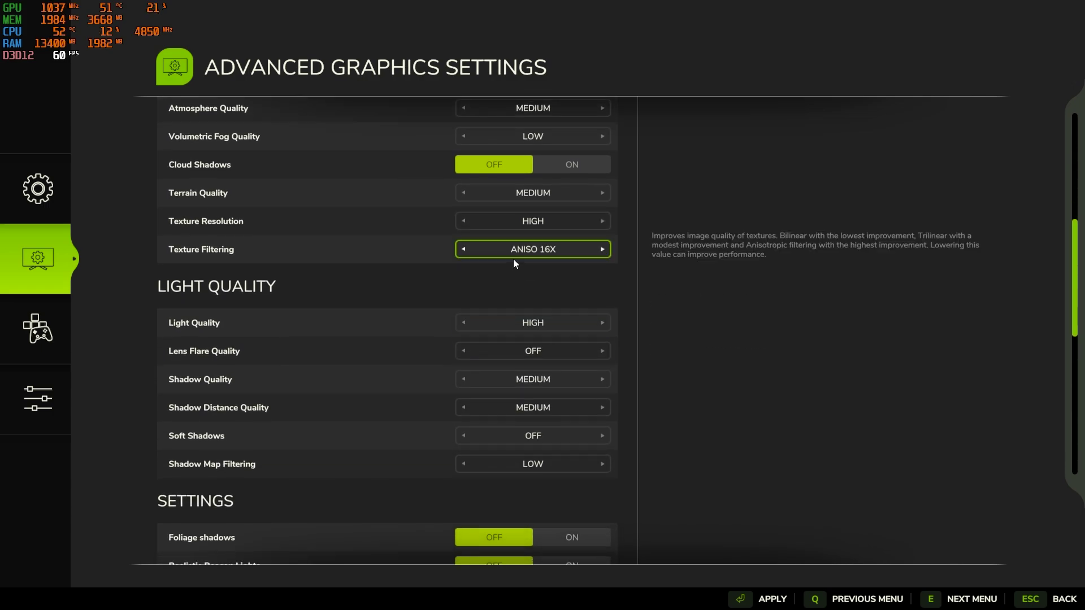
click(466, 323)
click(462, 324)
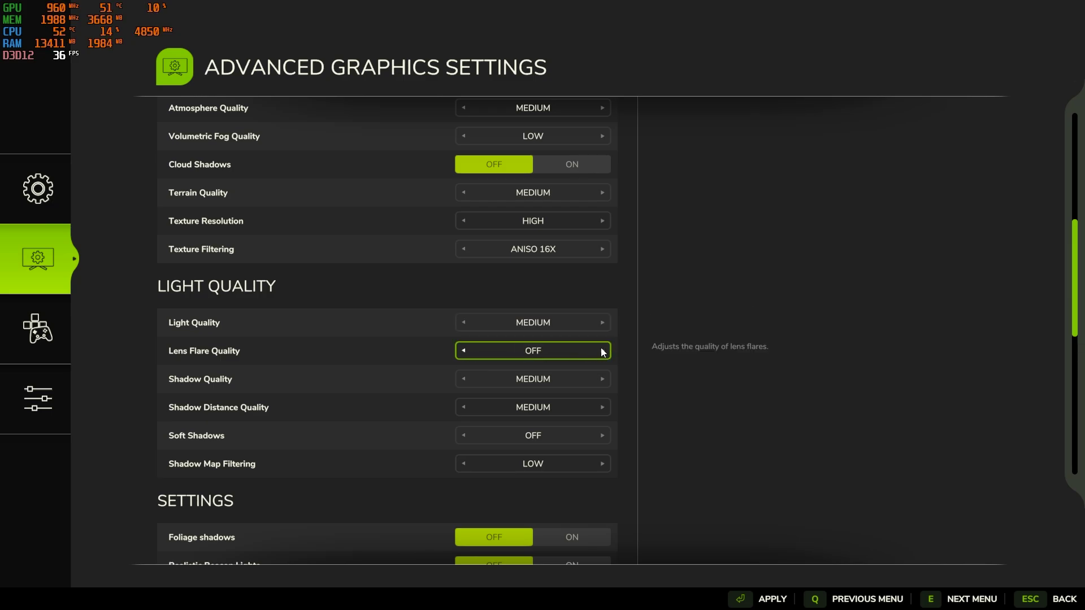
- Set Shadow Quality to Off and Shadow Distance Quality to Low
click(463, 378)
click(462, 378)
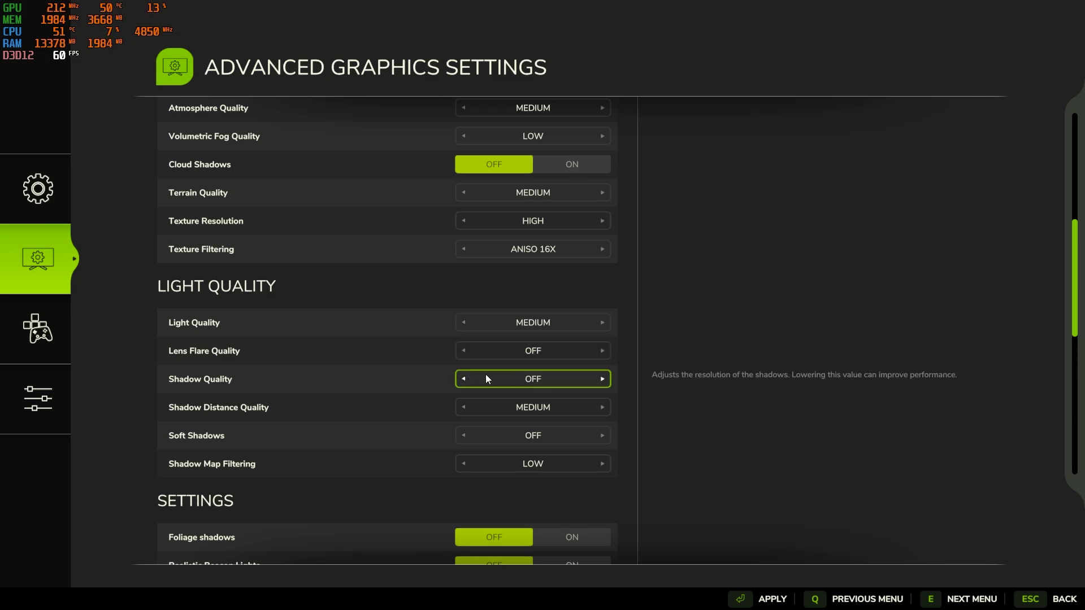
scroll(485, 350, down, 7)
click(464, 192)
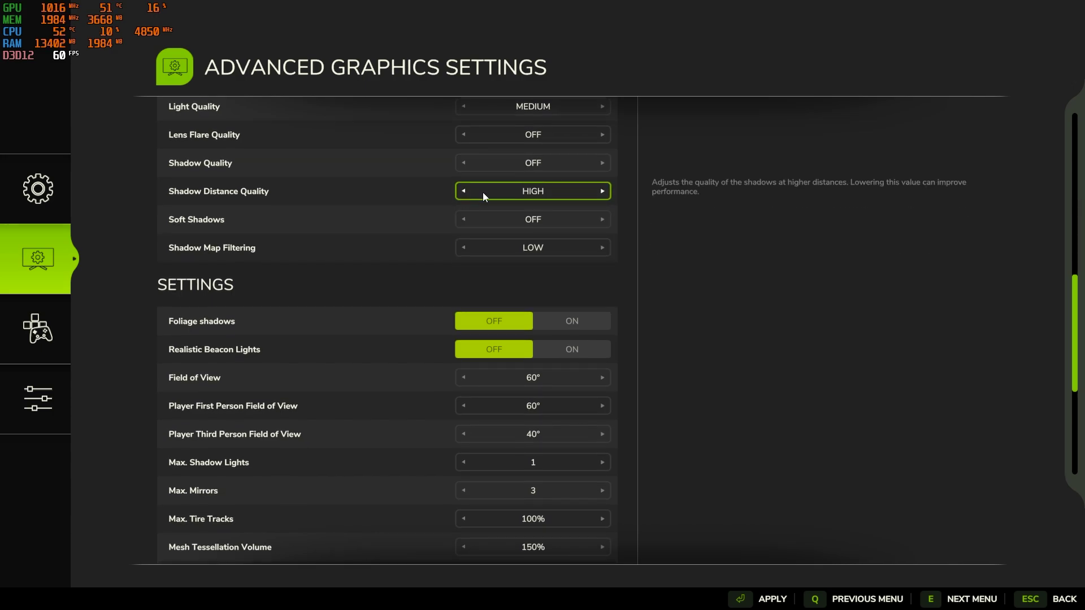
click(602, 193)
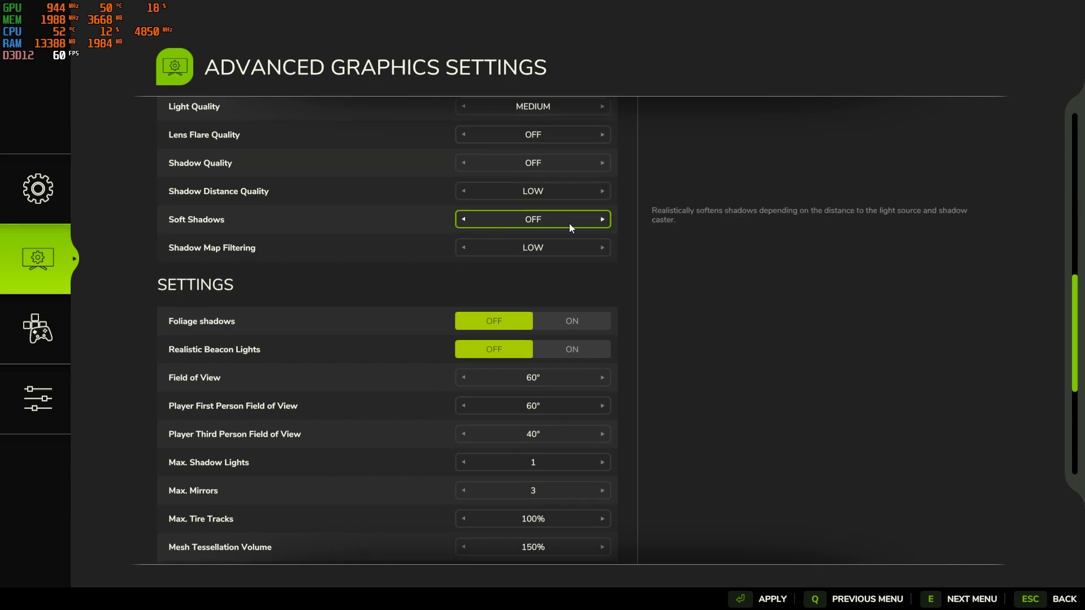
- Cycle through the Soft Shadows and Shadow Map Filtering options, ending on Off and Low
click(602, 219)
click(601, 219)
click(463, 248)
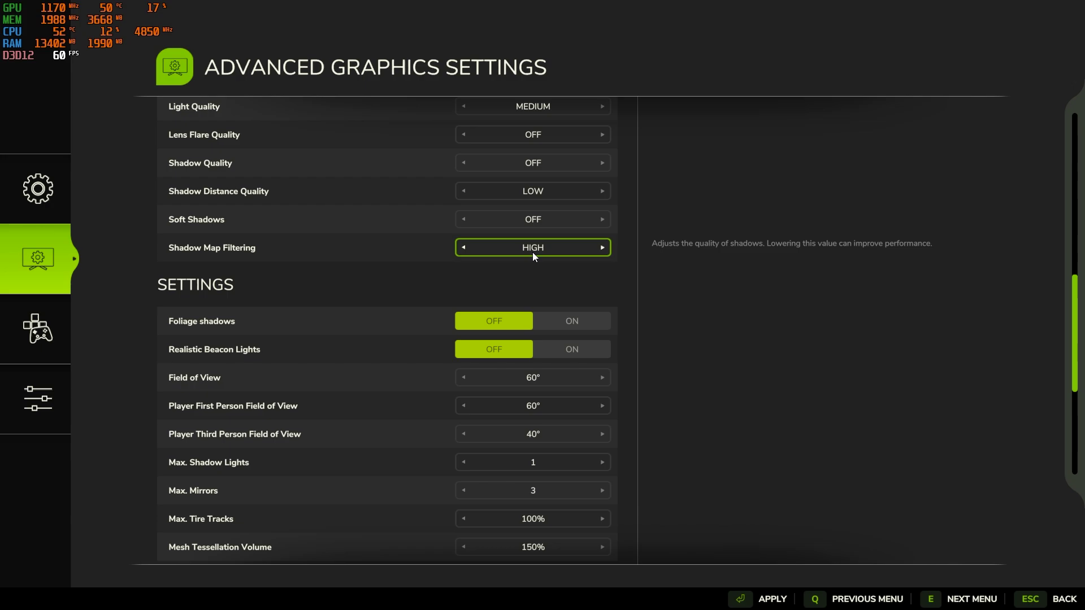
click(603, 248)
- Set Multisampling Anti-Aliasing to Off and Post-process Anti-Aliasing to FSR3
scroll(439, 329, down, 3)
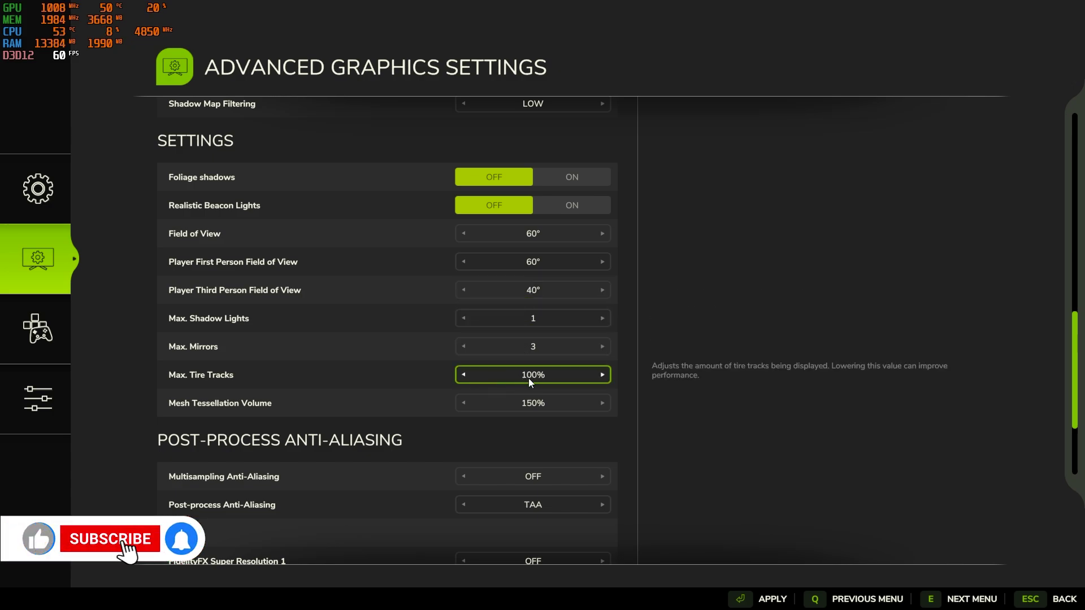
scroll(530, 405, down, 1)
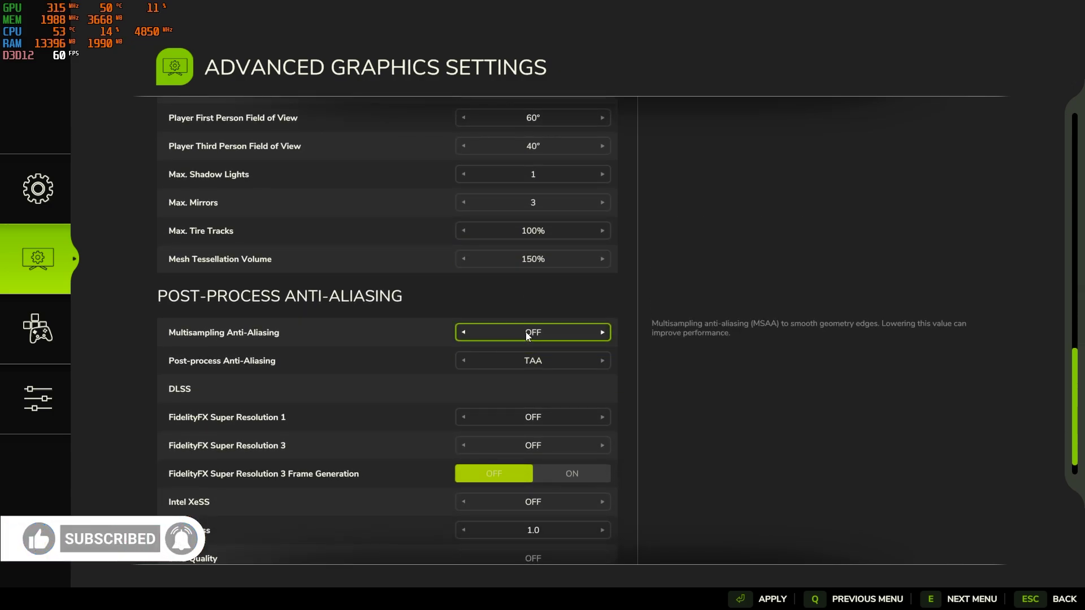
click(602, 332)
click(603, 333)
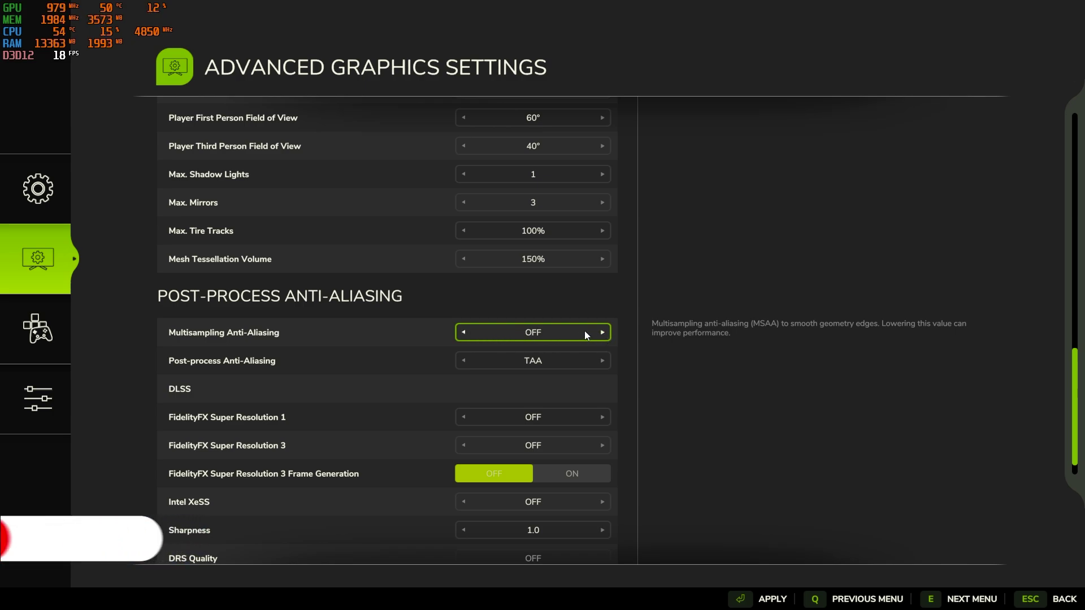
click(463, 361)
click(464, 361)
click(464, 360)
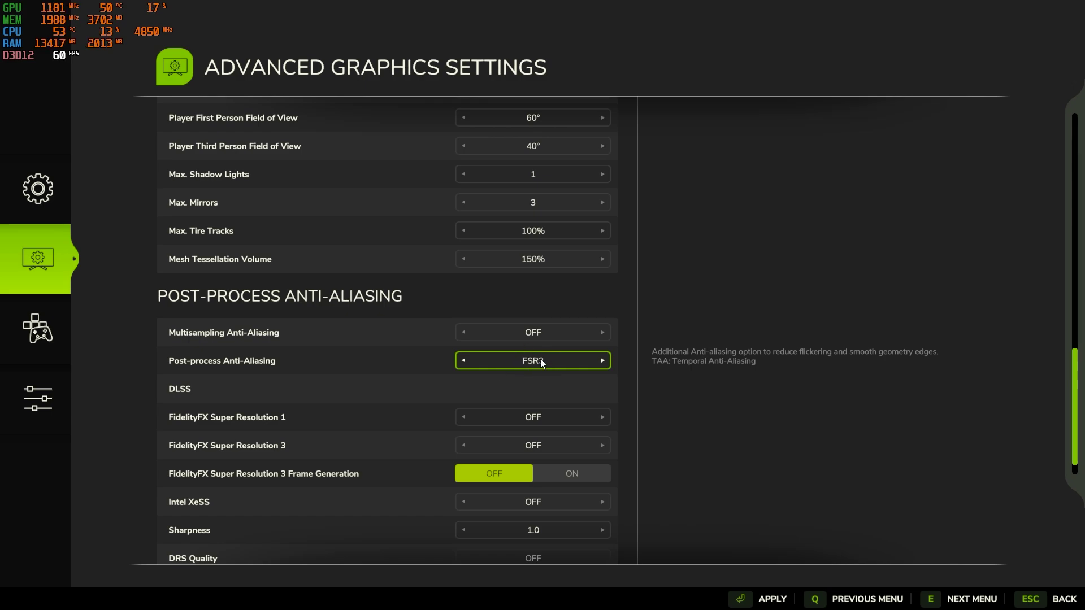
- Set FidelityFX Super Resolution 3 to Quality and turn on its Frame Generation
scroll(540, 358, down, 1)
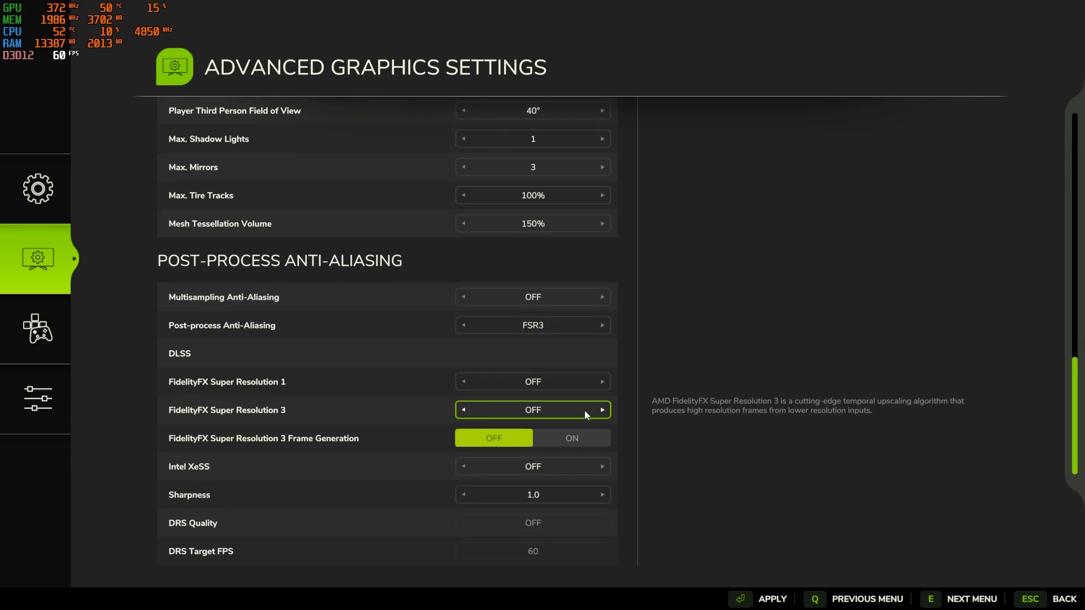
click(602, 410)
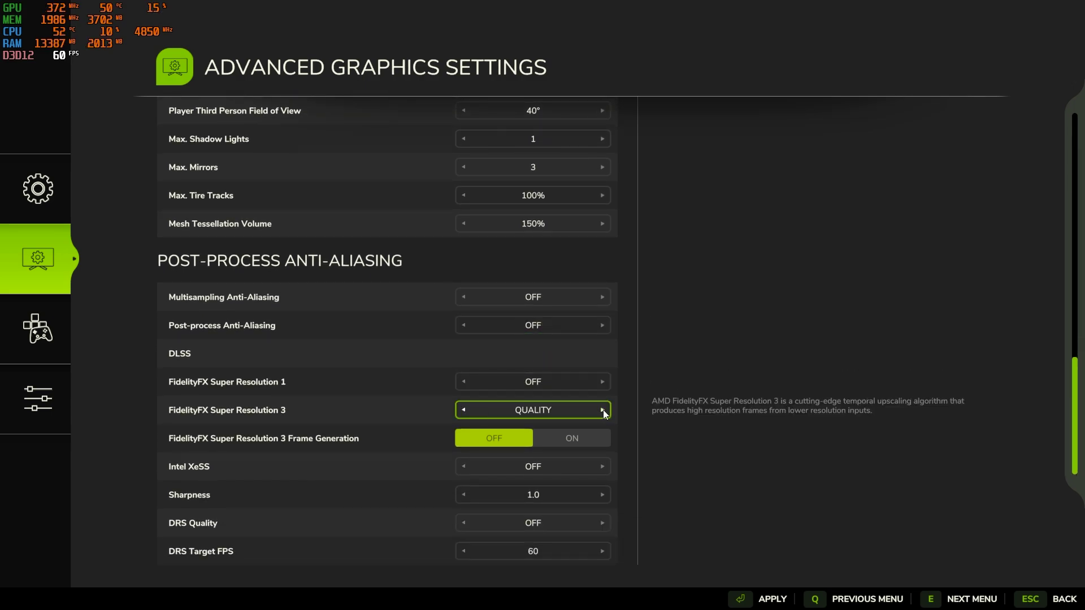
click(570, 438)
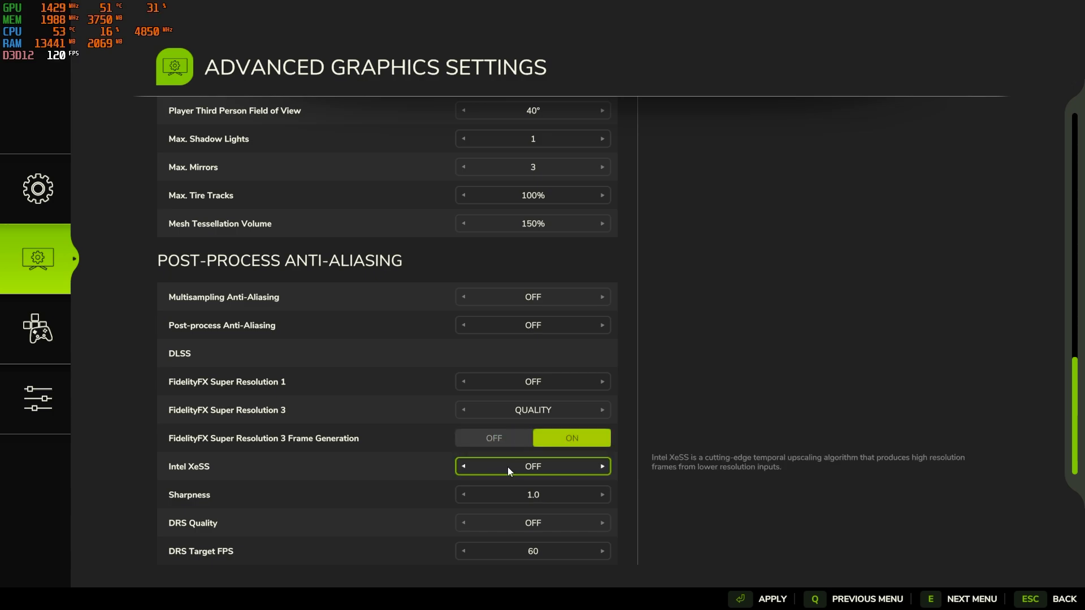
- Reduce Sharpness to 0.7 and apply the advanced graphics settings
click(465, 495)
click(465, 495)
click(465, 495)
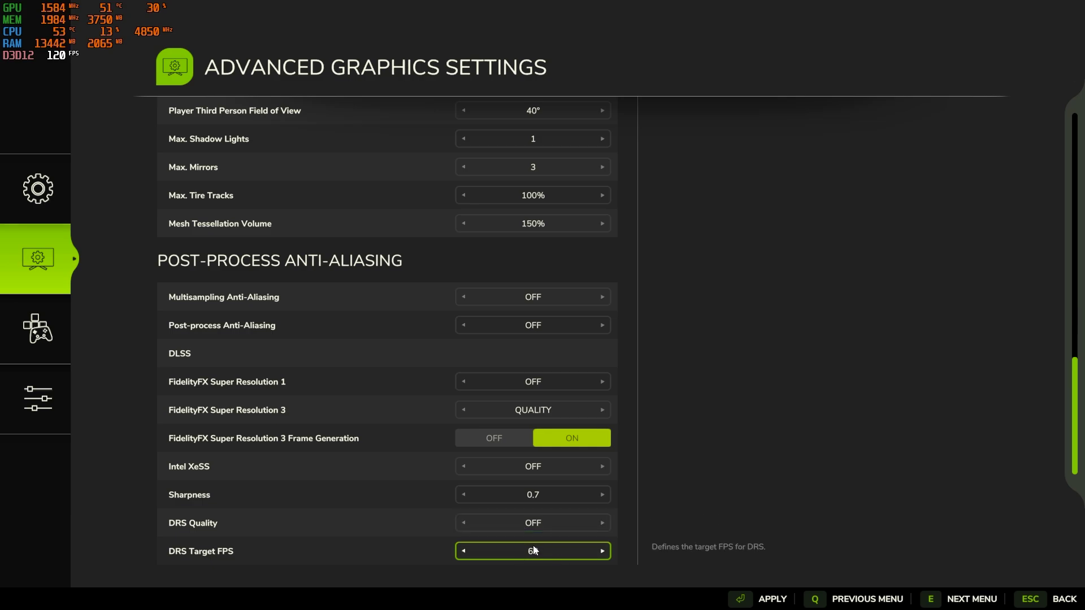
click(740, 600)
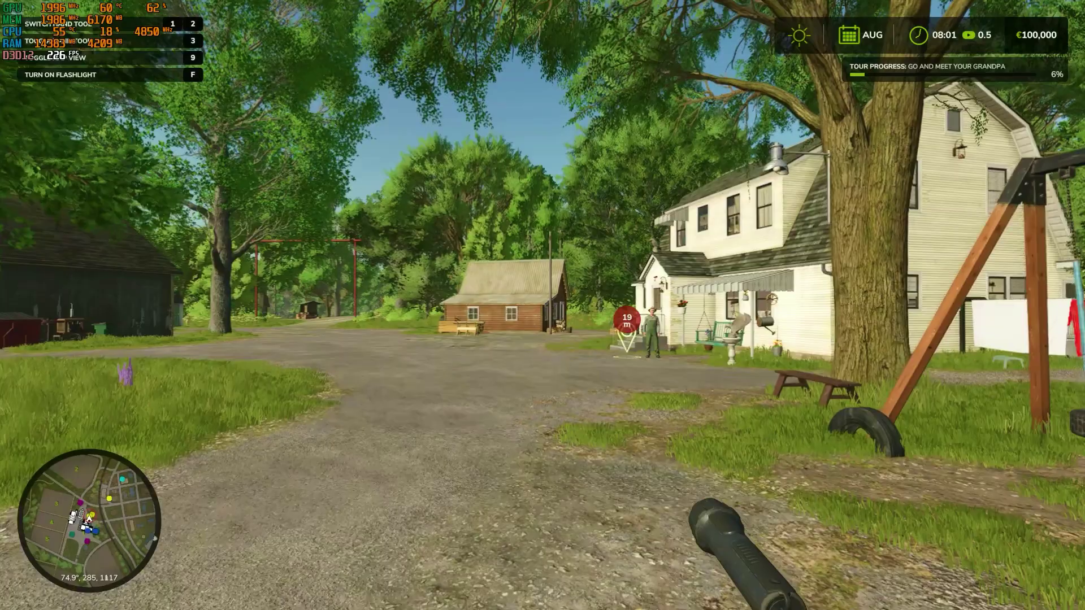
- Walk across the farmyard past the house towards the small shed to examine the in-game frame rate
key(w)
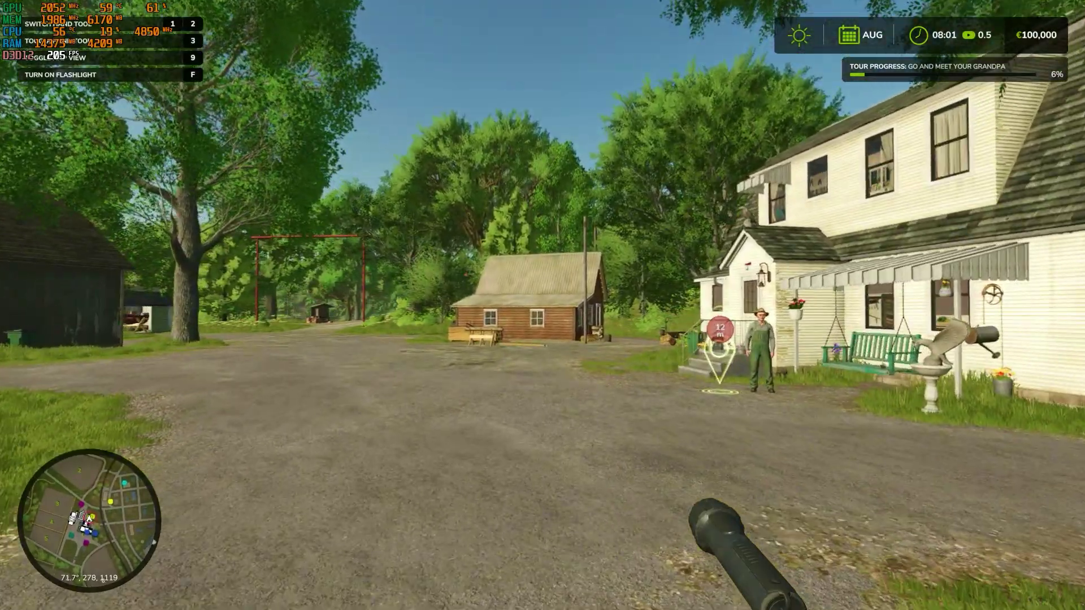
key(w)
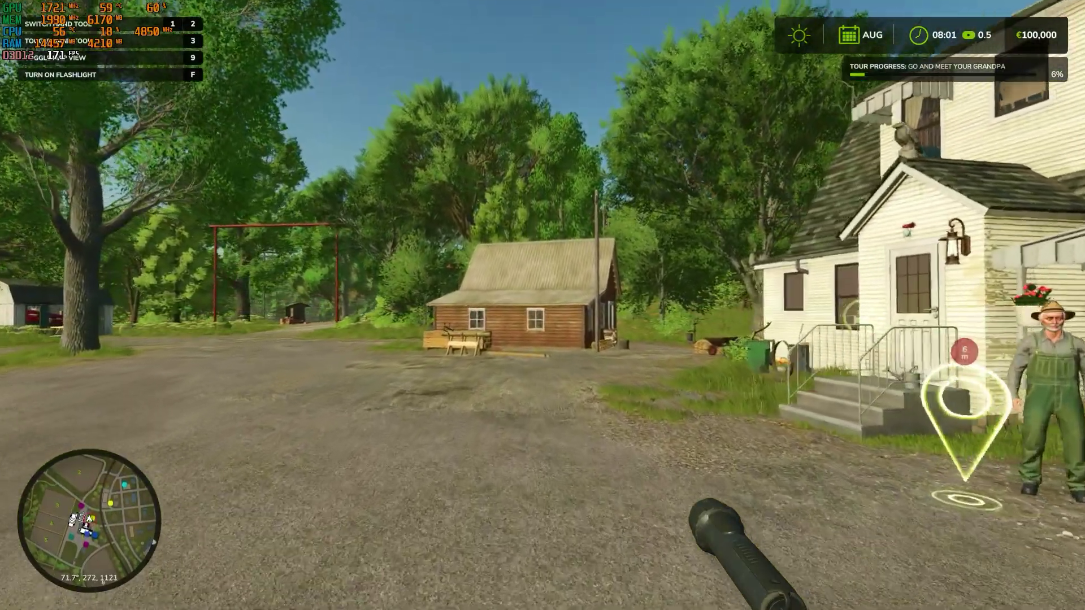
key(a)
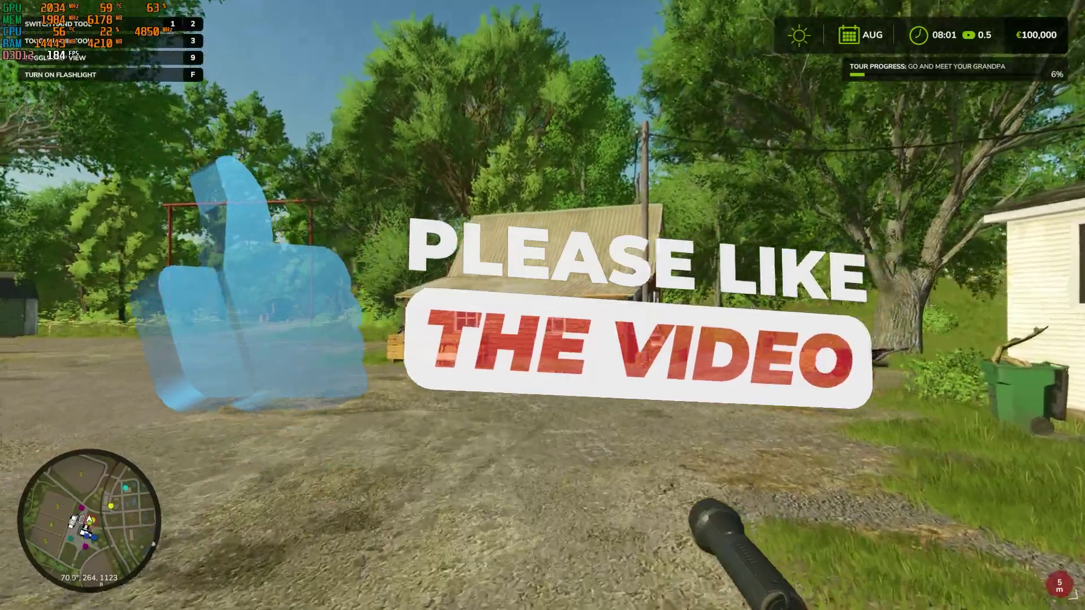
key(w)
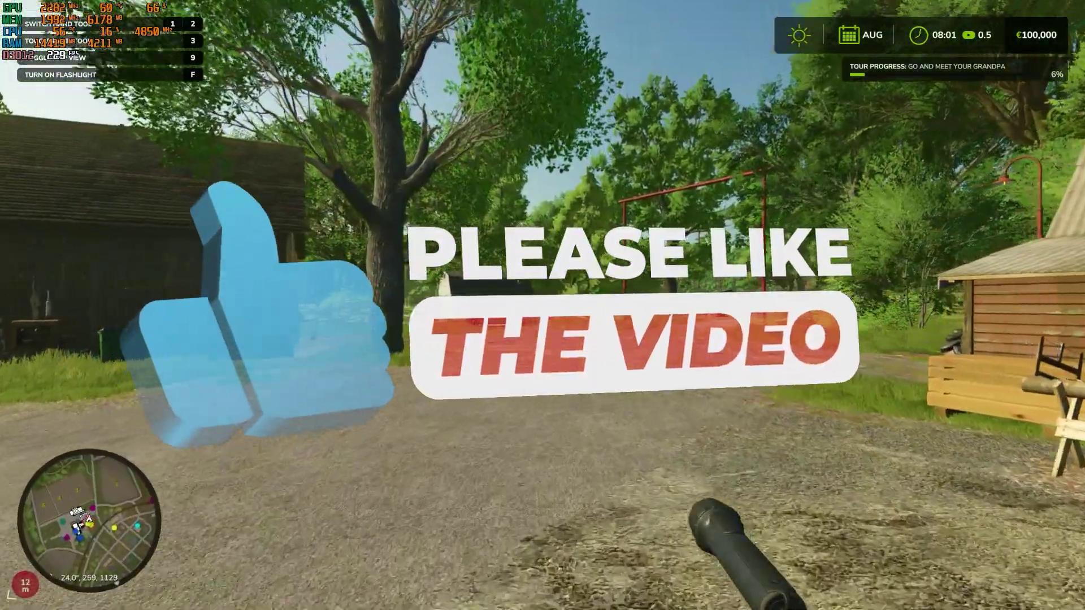
key(w)
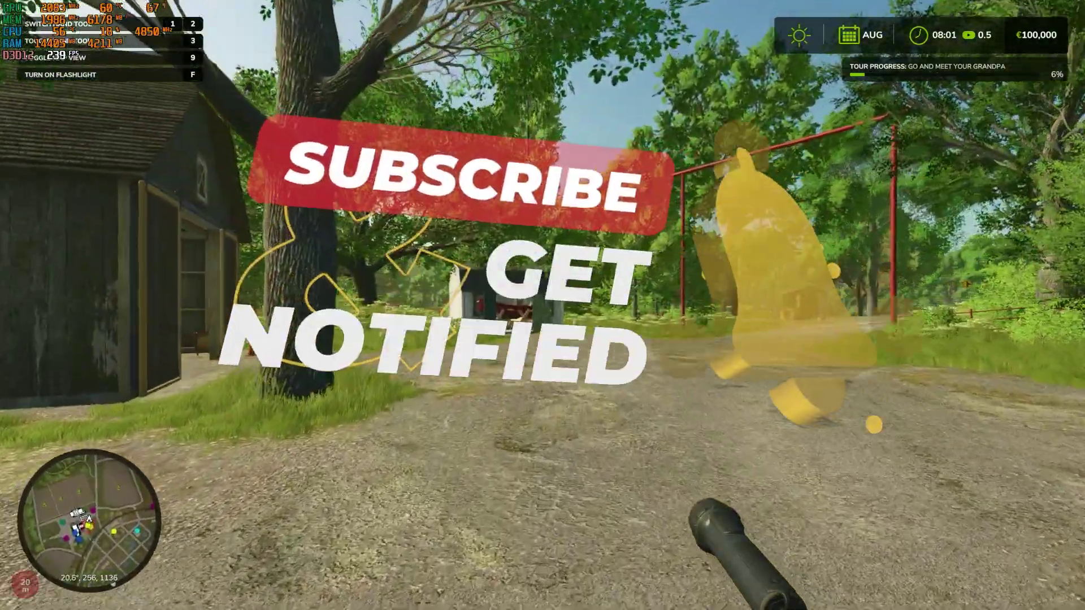
key(w)
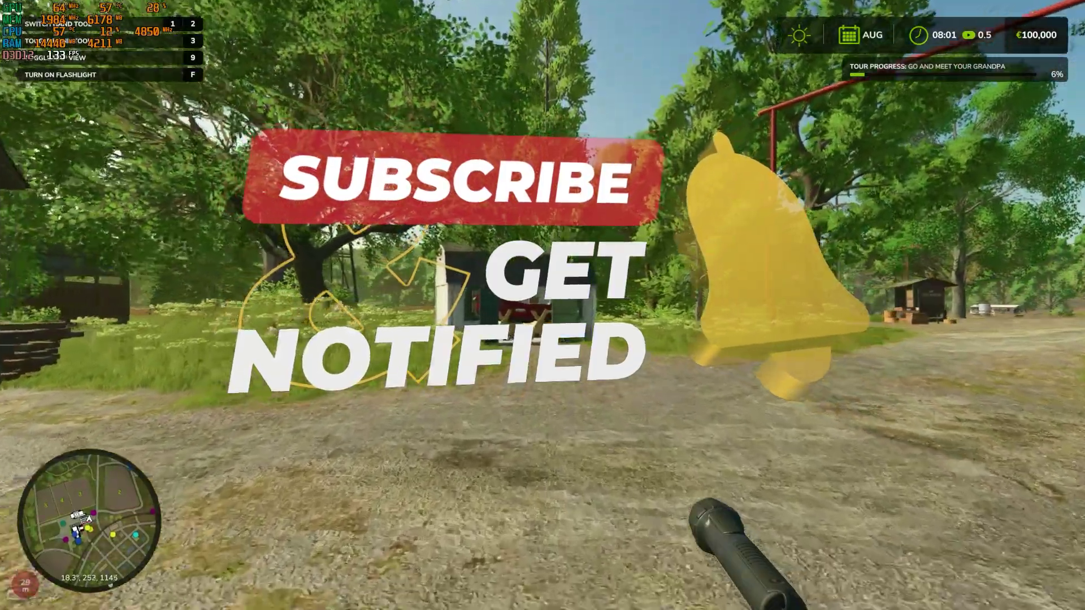
key(w)
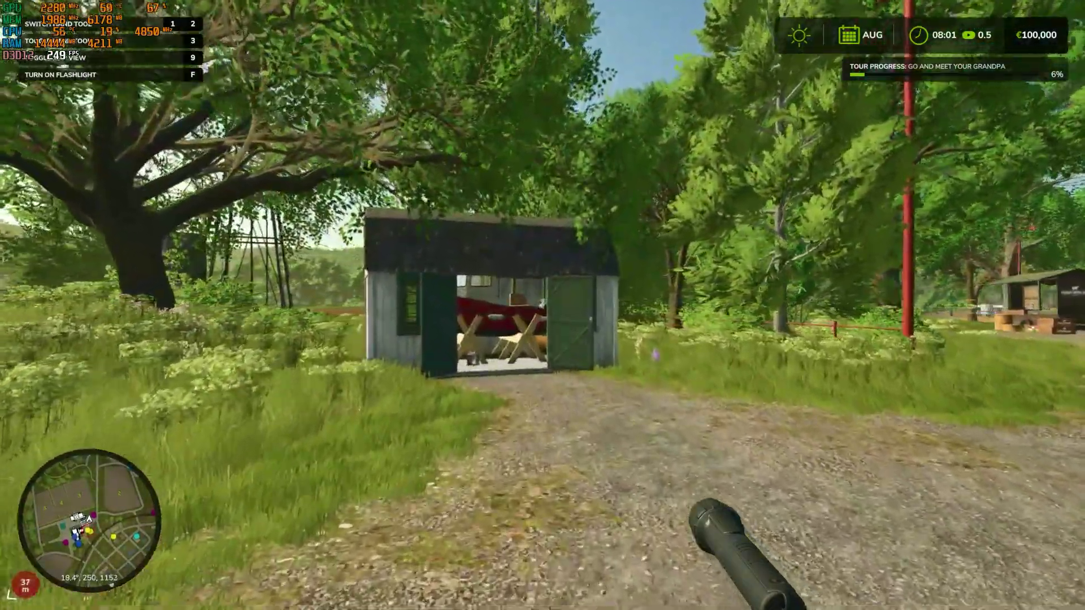